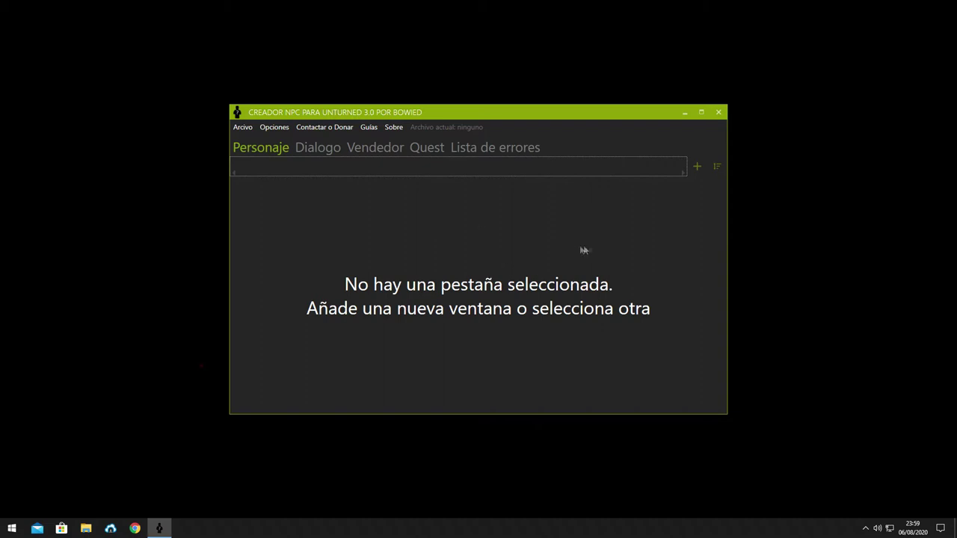
Create a new character and set its editor name to VD_Tutorial.
{"action": "left_click", "coordinate": [696, 167]}
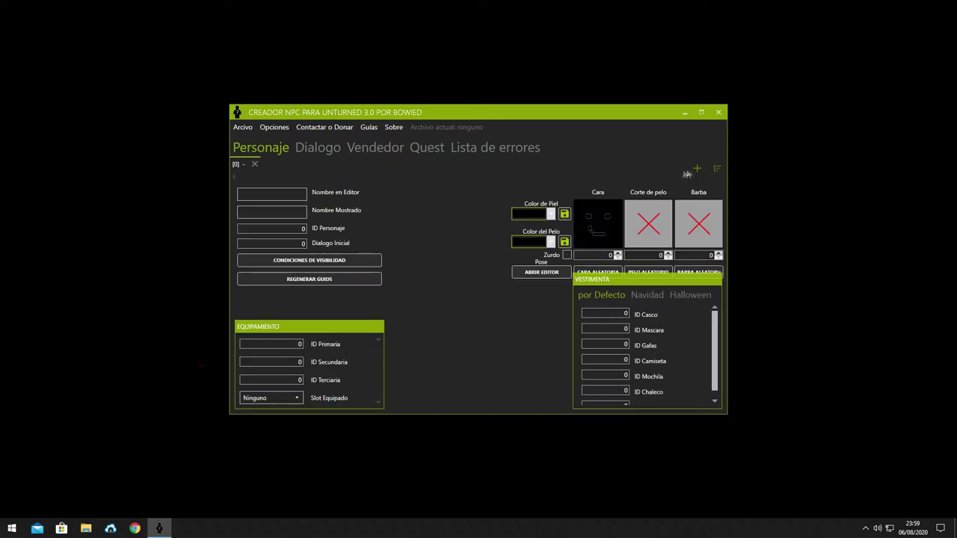
{"action": "left_click", "coordinate": [295, 194]}
{"action": "type", "text": "VD"}
{"action": "key", "text": "BackSpace"}
{"action": "key", "text": "BackSpace"}
{"action": "type", "text": "VD_Tut"}
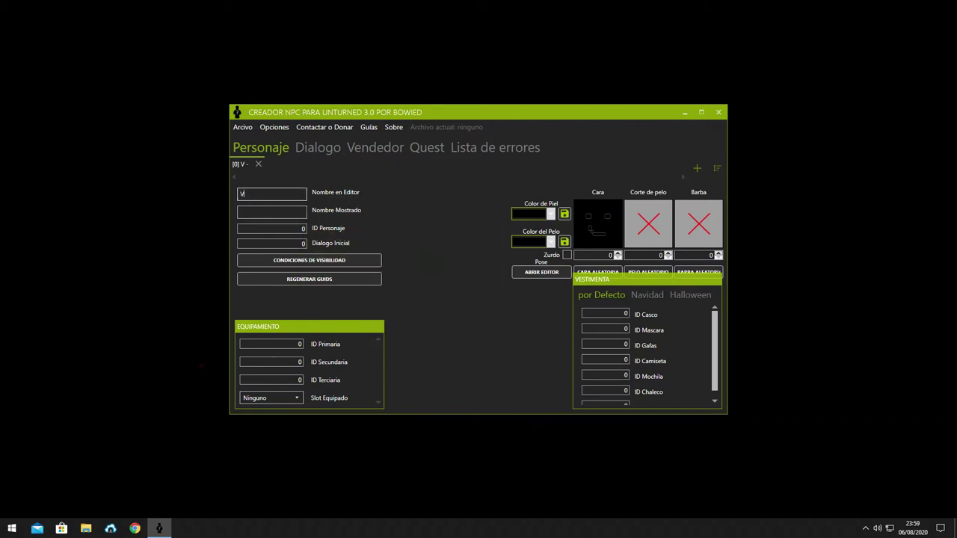
{"action": "type", "text": "oriañ"}
{"action": "key", "text": "BackSpace"}
{"action": "type", "text": "l"}
Set the character's displayed name to Tutorial.
{"action": "key", "text": "Tab"}
{"action": "type", "text": "Turorial"}
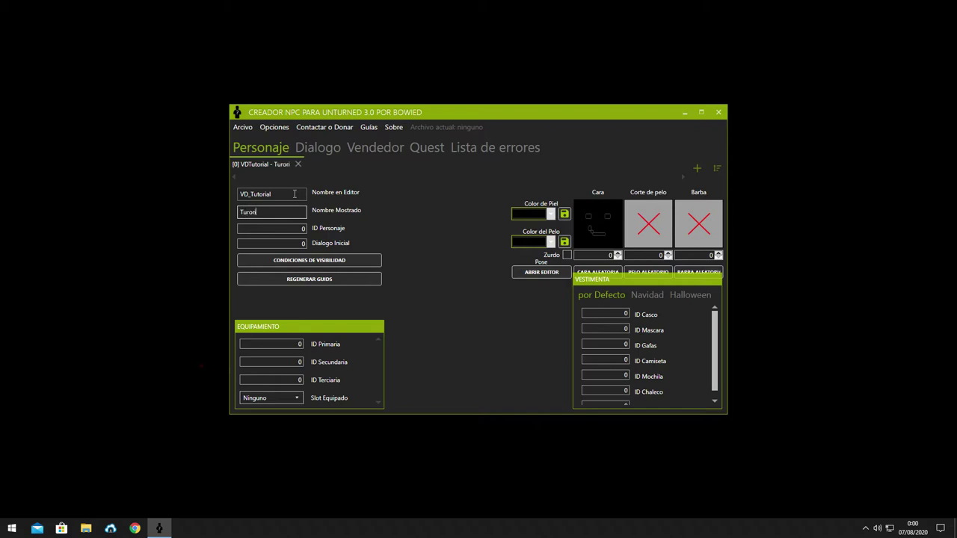
{"action": "key", "text": "BackSpace"}
{"action": "key", "text": "BackSpace"}
{"action": "key", "text": "BackSpace"}
{"action": "key", "text": "BackSpace"}
{"action": "key", "text": "BackSpace"}
{"action": "key", "text": "BackSpace"}
{"action": "type", "text": "torial"}
Set the character ID to 6670 and its initial dialogue ID to 6671.
{"action": "key", "text": "Tab"}
{"action": "type", "text": "6677"}
{"action": "key", "text": "Tab"}
{"action": "type", "text": "667"}
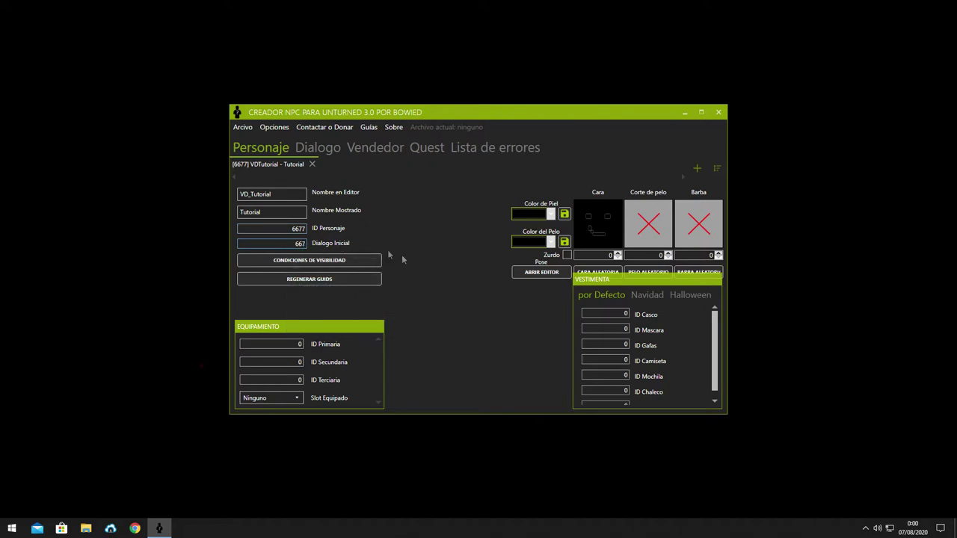
{"action": "double_click", "coordinate": [300, 228]}
{"action": "type", "text": "6670"}
{"action": "double_click", "coordinate": [305, 247]}
{"action": "mouse_move", "coordinate": [284, 193]}
{"action": "mouse_move", "coordinate": [272, 212]}
Give the character primary equipment ID 112 and set the equipped slot to Primario.
{"action": "left_click", "coordinate": [299, 343]}
{"action": "left_click", "coordinate": [269, 397]}
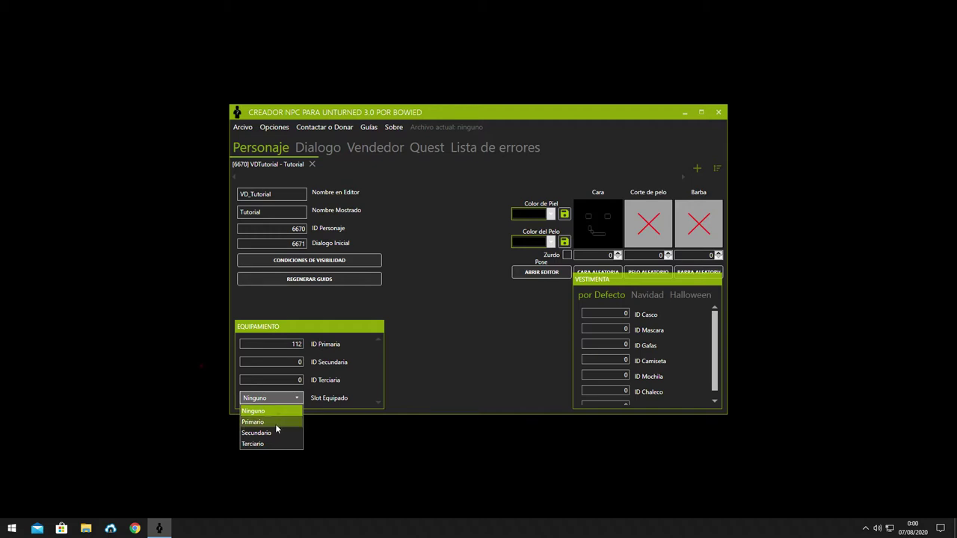
{"action": "left_click", "coordinate": [270, 421]}
{"action": "left_click", "coordinate": [295, 363]}
{"action": "left_click", "coordinate": [269, 397]}
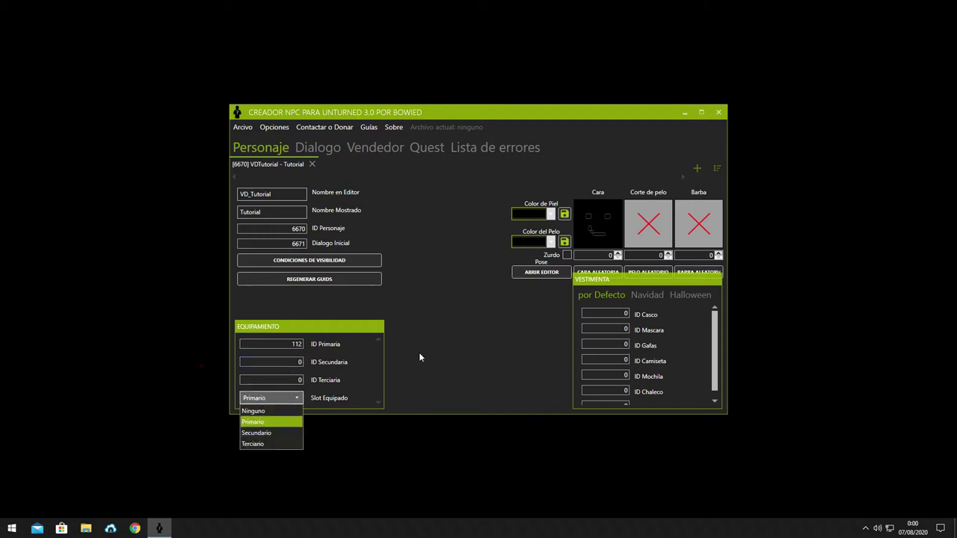
{"action": "left_click", "coordinate": [533, 388]}
Pick a light tan skin colour and randomize the character's face, hair and beard.
{"action": "left_click", "coordinate": [550, 214]}
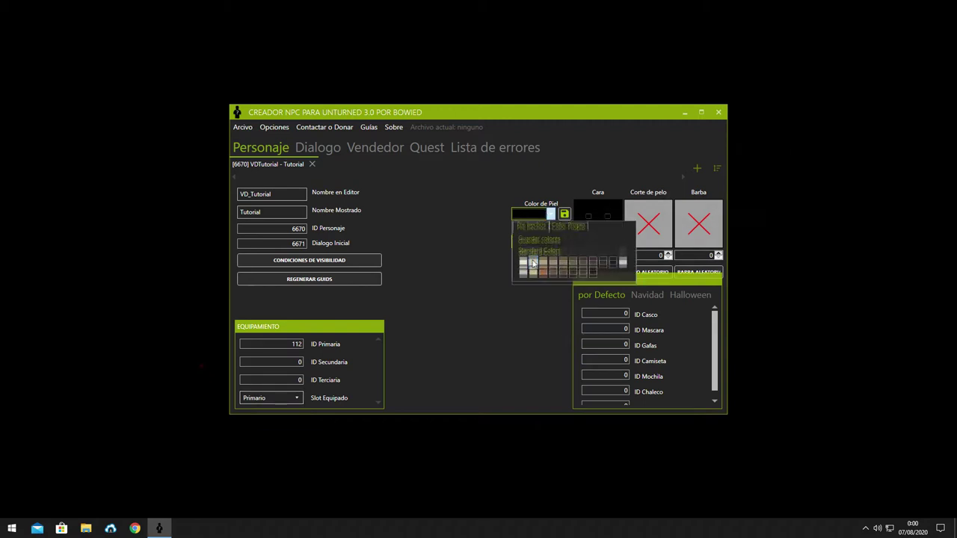
{"action": "left_click", "coordinate": [541, 250]}
{"action": "left_click", "coordinate": [601, 272]}
{"action": "left_click", "coordinate": [631, 273]}
{"action": "left_click", "coordinate": [698, 272]}
Set the default clothing IDs to 223 for the shirt, 10 for the vest and 224 for the trousers.
{"action": "scroll", "coordinate": [669, 356], "scroll_direction": "down", "scroll_amount": 1}
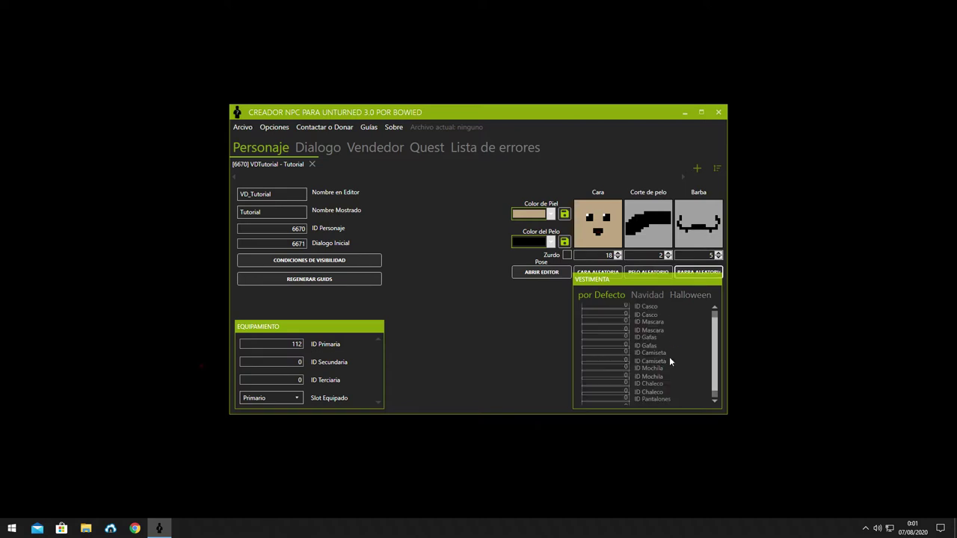
{"action": "double_click", "coordinate": [620, 351]}
{"action": "type", "text": "223"}
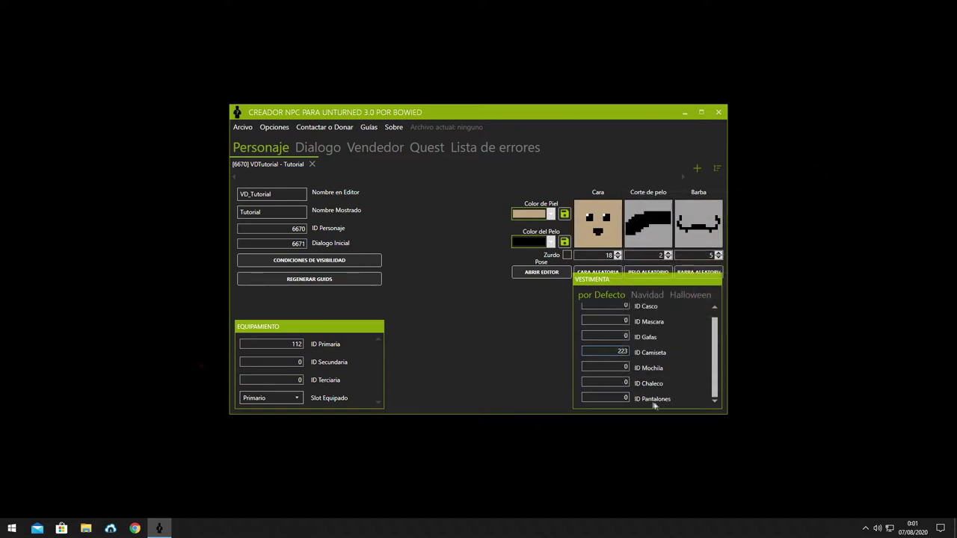
{"action": "double_click", "coordinate": [617, 388]}
{"action": "type", "text": "10"}
{"action": "left_click", "coordinate": [628, 398]}
{"action": "type", "text": "224"}
{"action": "scroll", "coordinate": [687, 365], "scroll_direction": "up", "scroll_amount": 1}
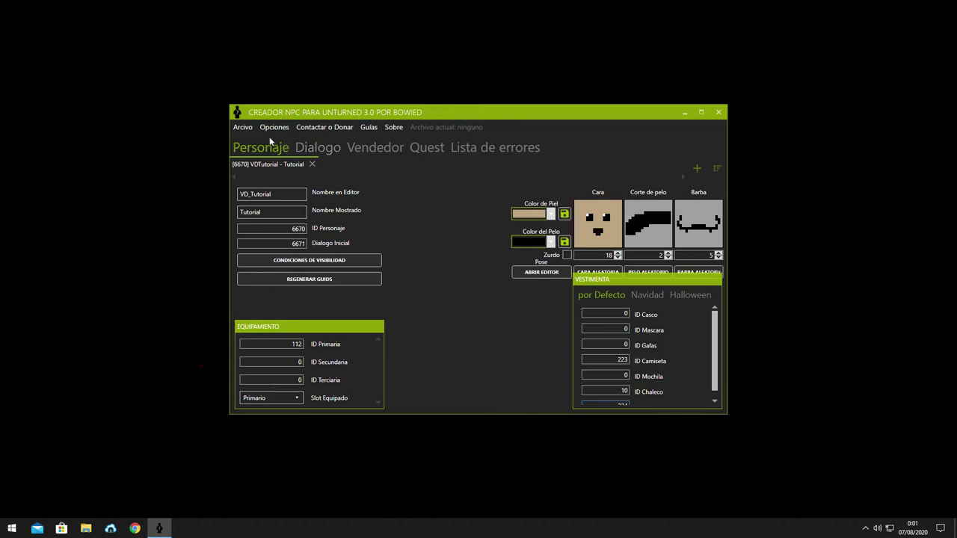
Create a new dialogue with ID 6671, matching the character's initial dialogue.
{"action": "left_click", "coordinate": [317, 148]}
{"action": "left_click", "coordinate": [697, 168]}
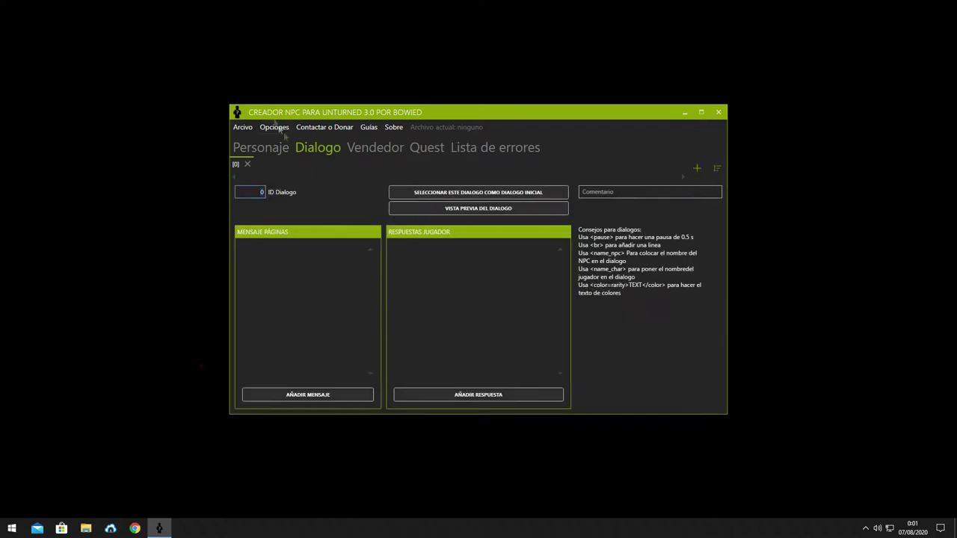
{"action": "left_click", "coordinate": [248, 147]}
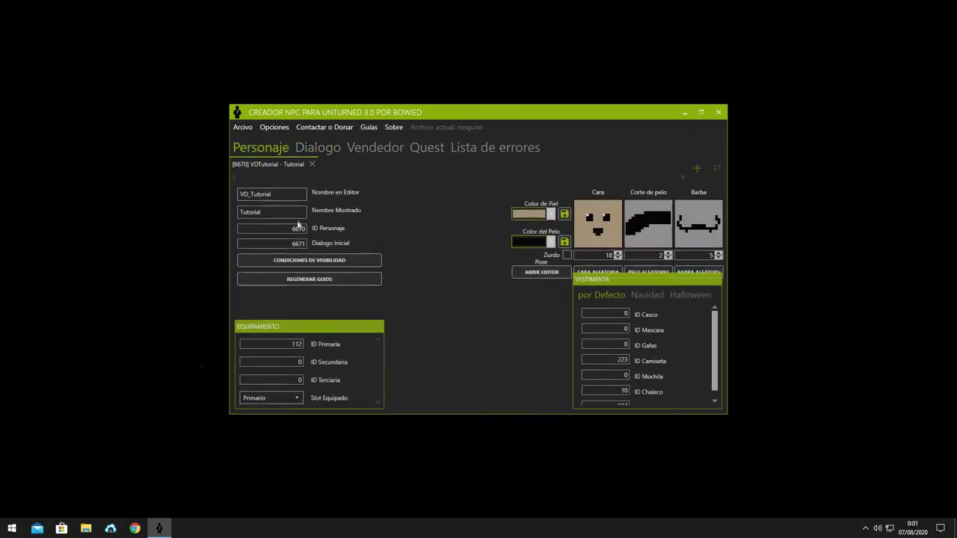
{"action": "left_click", "coordinate": [299, 145]}
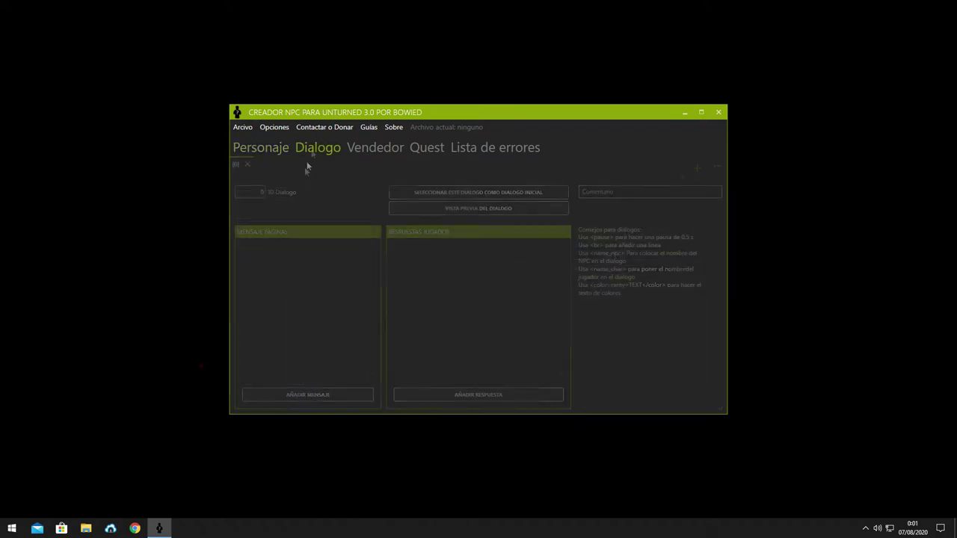
Add an NPC message to dialogue 6671 reading "Hola que quieres hacer...".
{"action": "left_click", "coordinate": [336, 389]}
{"action": "left_click", "coordinate": [301, 268]}
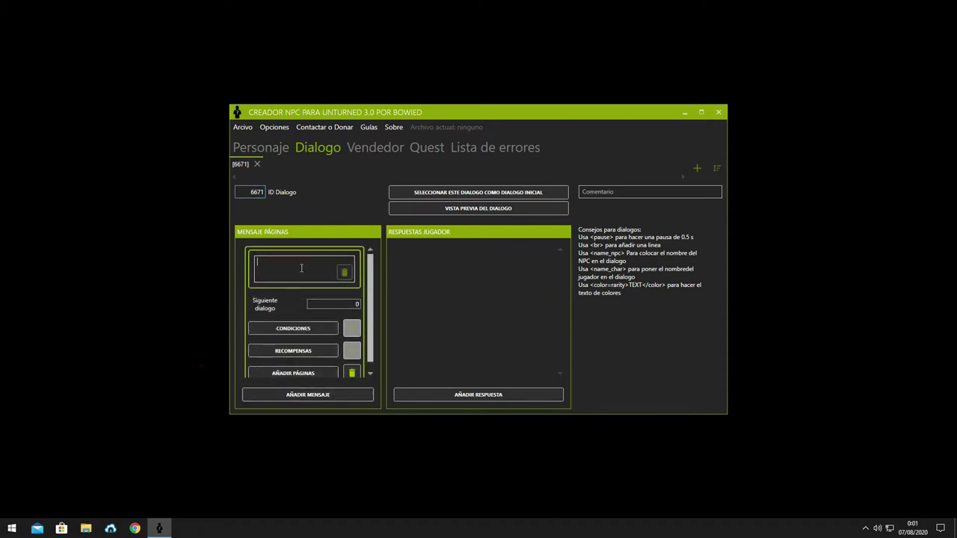
{"action": "type", "text": "Hola que quieres hacer ..."}
Add a player response to dialogue 6671 reading "Quiero ser policia".
{"action": "left_click", "coordinate": [441, 387]}
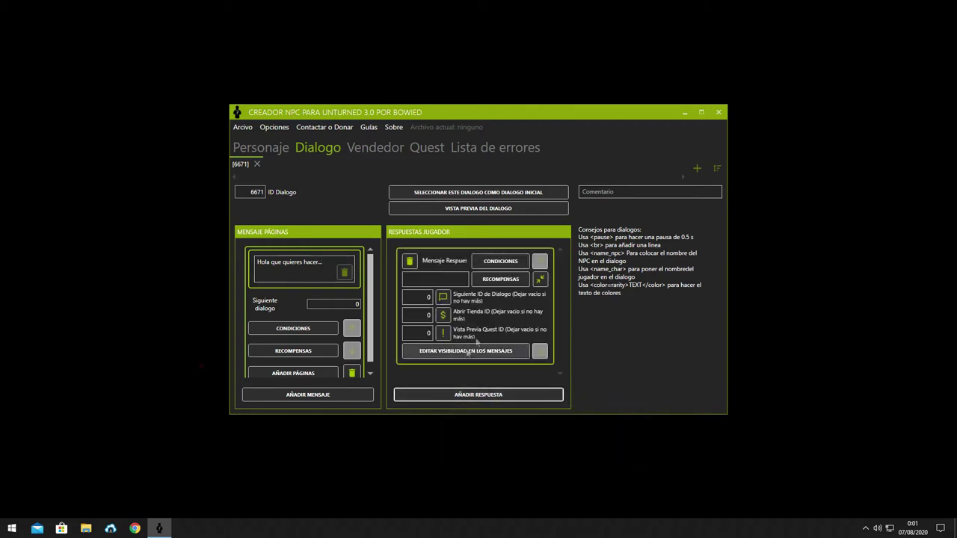
{"action": "left_click", "coordinate": [455, 277]}
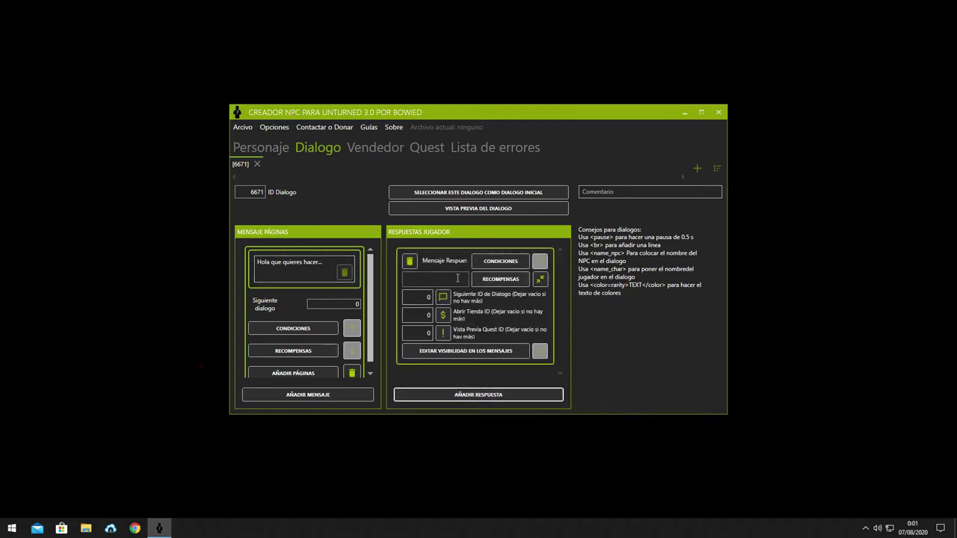
{"action": "type", "text": "Quie"}
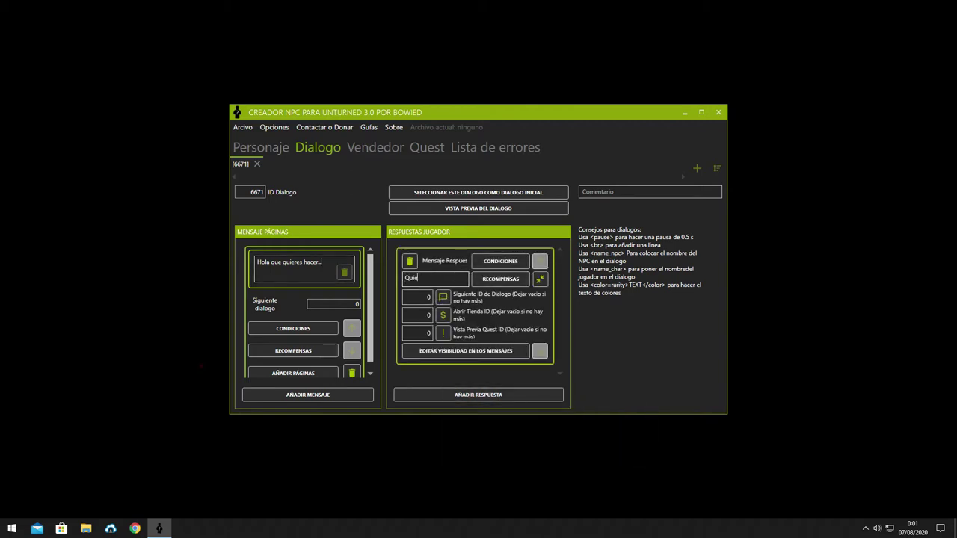
{"action": "type", "text": "ro ser polic"}
{"action": "key", "text": "Left"}
{"action": "key", "text": "Left"}
{"action": "key", "text": "Left"}
{"action": "type", "text": "i"}
Add a second player response reading "Tienda de policia".
{"action": "left_click", "coordinate": [478, 395]}
{"action": "scroll", "coordinate": [465, 352], "scroll_direction": "down", "scroll_amount": 2}
{"action": "left_click", "coordinate": [447, 334]}
{"action": "type", "text": "Tienda de polciia"}
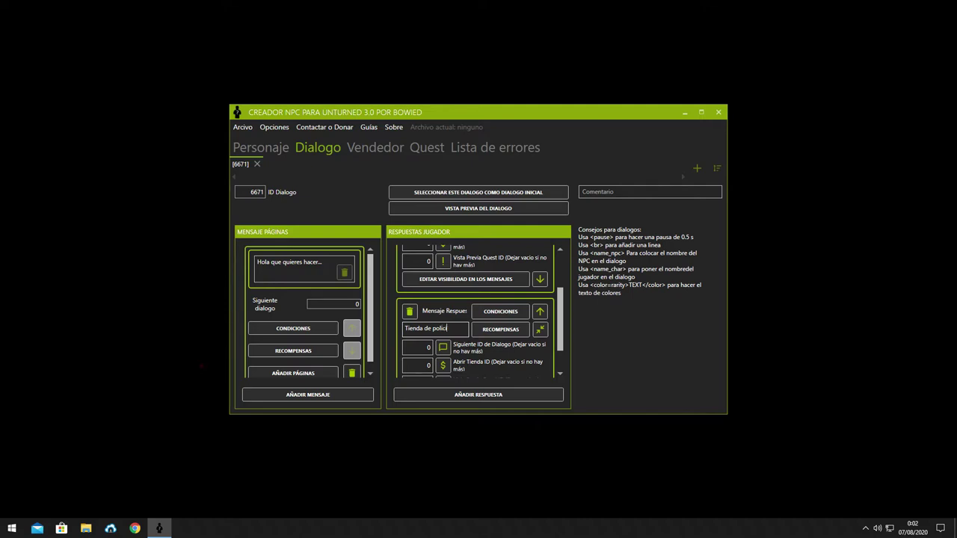
Add a third player response reading "necesito porner una multa".
{"action": "scroll", "coordinate": [458, 332], "scroll_direction": "down", "scroll_amount": 3}
{"action": "left_click", "coordinate": [456, 394]}
{"action": "scroll", "coordinate": [461, 363], "scroll_direction": "down", "scroll_amount": 2}
{"action": "left_click", "coordinate": [451, 340]}
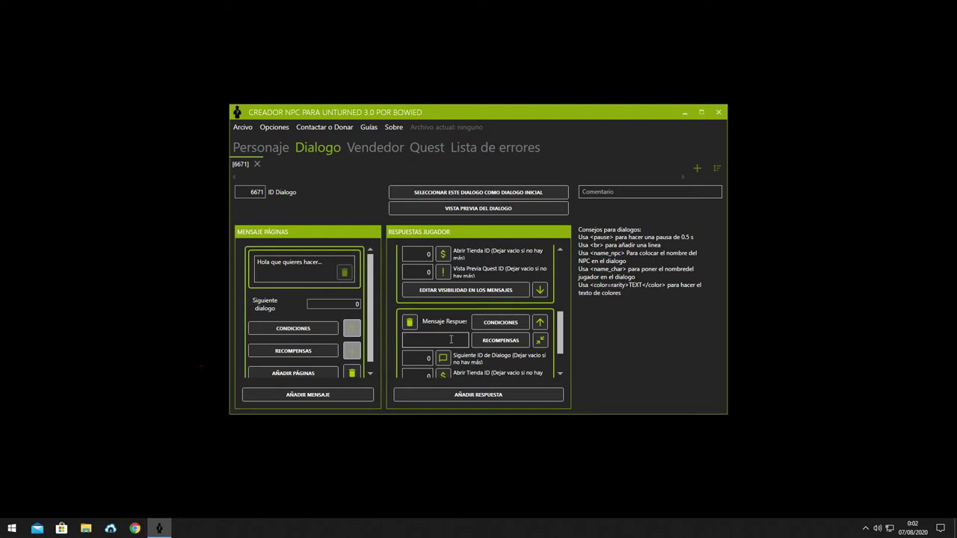
{"action": "type", "text": "necesito"}
{"action": "type", "text": " porner una multa"}
{"action": "scroll", "coordinate": [532, 327], "scroll_direction": "up", "scroll_amount": 3}
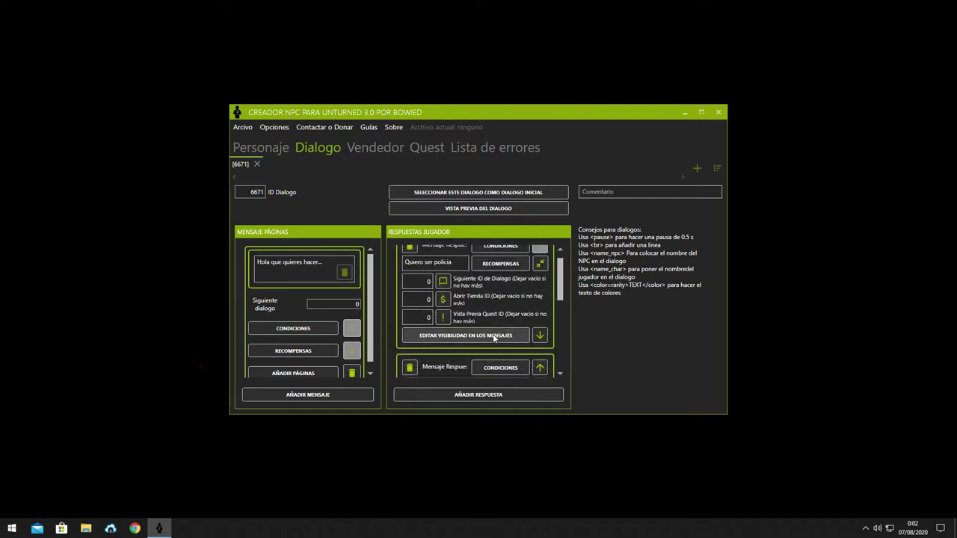
{"action": "scroll", "coordinate": [456, 308], "scroll_direction": "down", "scroll_amount": 3}
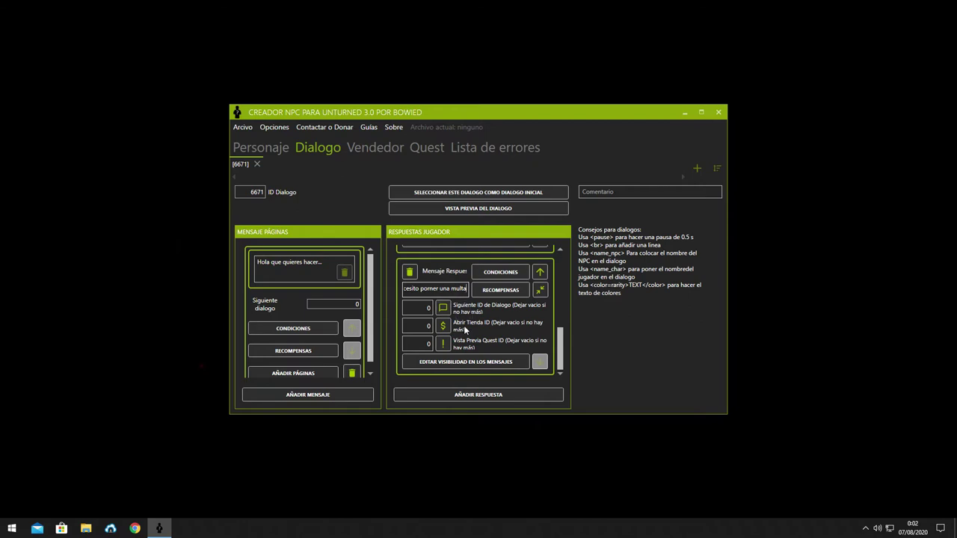
Add a fourth player response reading "Salir" to dialogue 6671.
{"action": "left_click", "coordinate": [471, 395]}
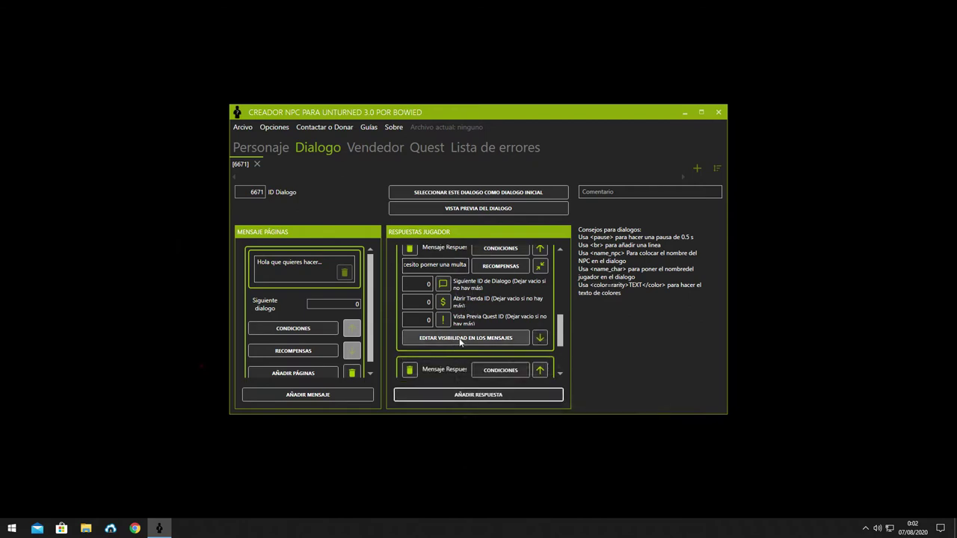
{"action": "scroll", "coordinate": [462, 342], "scroll_direction": "down", "scroll_amount": 1}
{"action": "left_click", "coordinate": [435, 364]}
{"action": "type", "text": "A"}
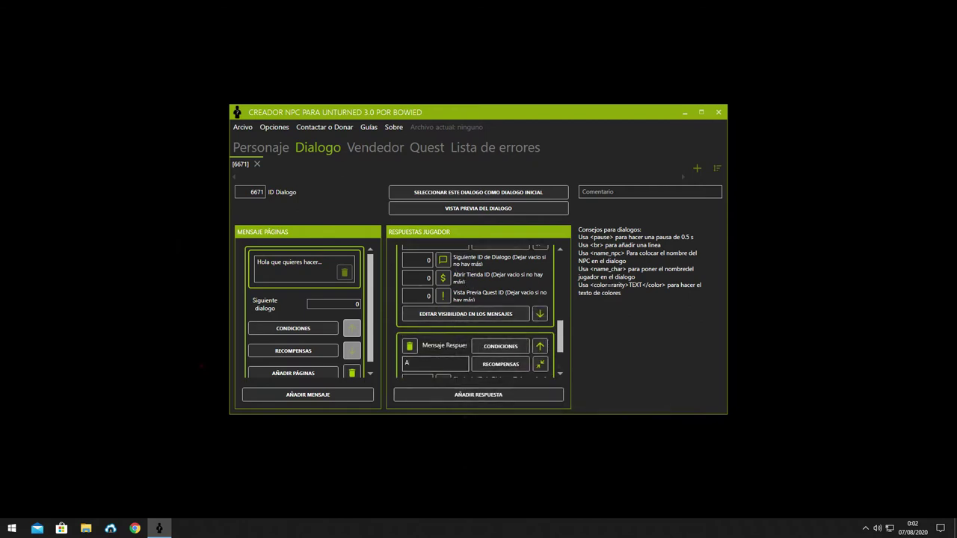
{"action": "type", "text": "alir"}
{"action": "left_click_drag", "start_coordinate": [562, 329], "coordinate": [562, 266]}
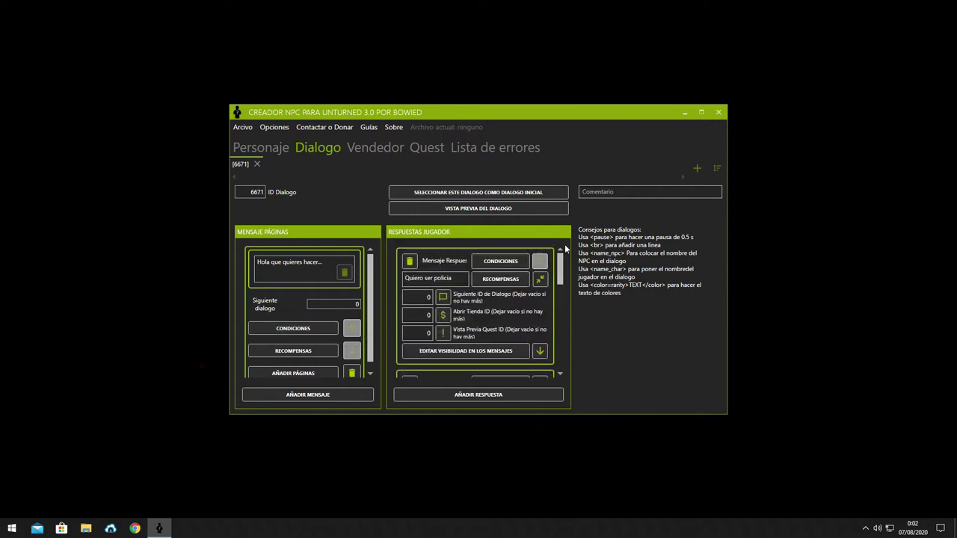
Create a second dialogue and set its ID to 6672.
{"action": "left_click", "coordinate": [699, 169]}
{"action": "left_click", "coordinate": [241, 163]}
{"action": "left_click", "coordinate": [269, 164]}
{"action": "left_click", "coordinate": [250, 165]}
{"action": "left_click", "coordinate": [269, 164]}
{"action": "left_click", "coordinate": [279, 195]}
{"action": "type", "text": "6671"}
{"action": "key", "text": "BackSpace"}
{"action": "type", "text": "2"}
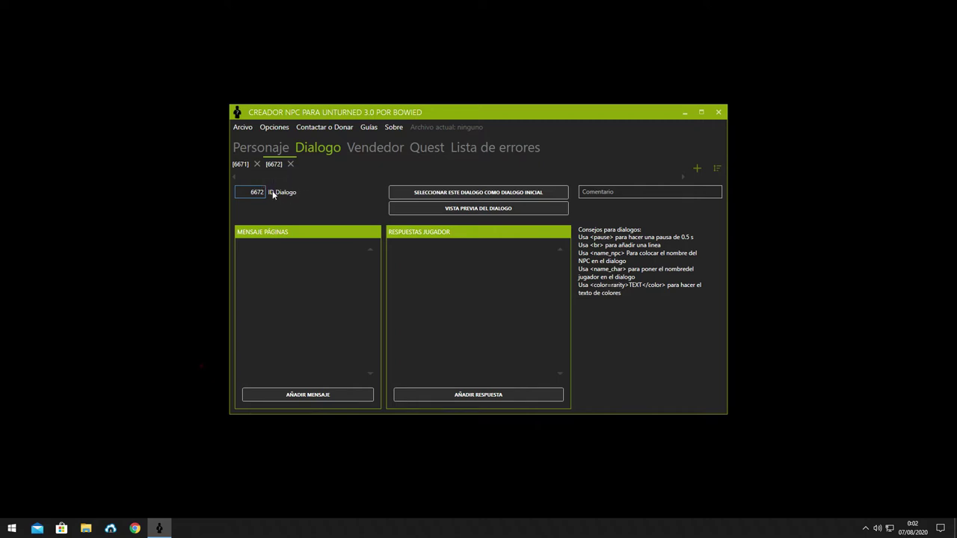
{"action": "left_click", "coordinate": [241, 166]}
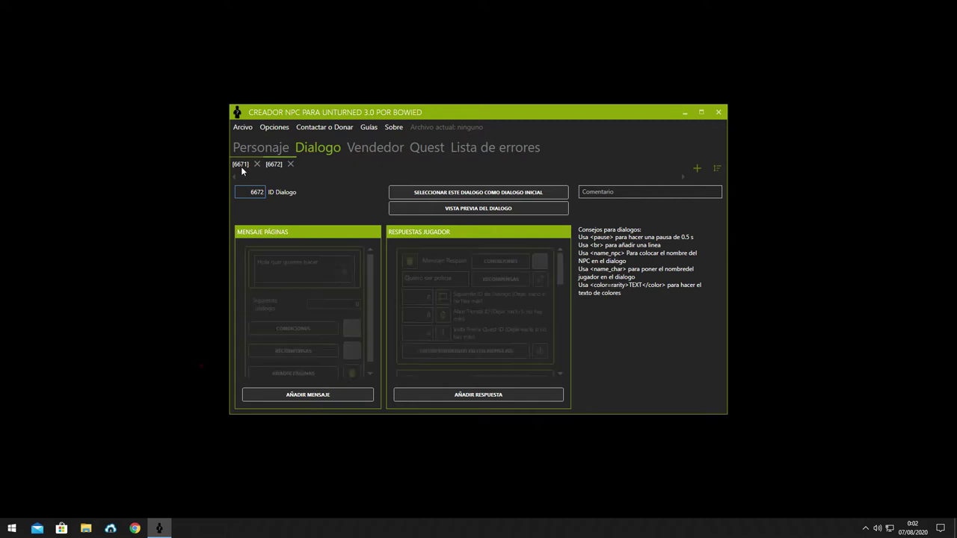
{"action": "left_click", "coordinate": [269, 166]}
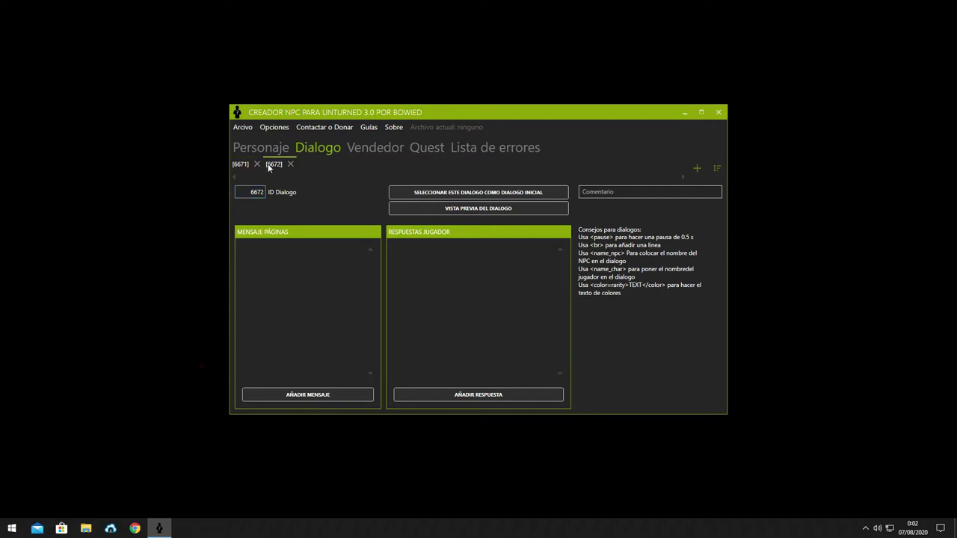
Add an NPC message reading "Para policia ve a discord" and a blank player response to dialogue 6672.
{"action": "left_click", "coordinate": [308, 392]}
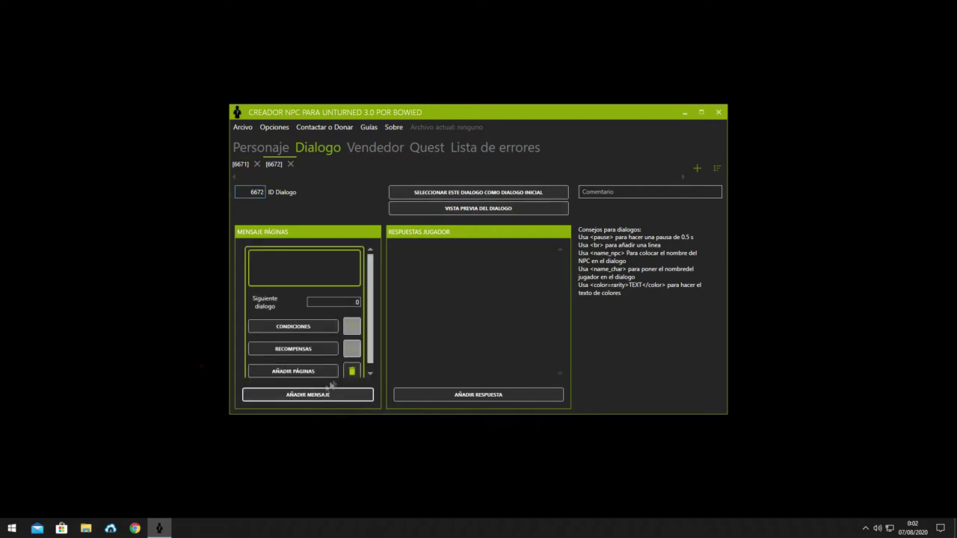
{"action": "left_click", "coordinate": [403, 396]}
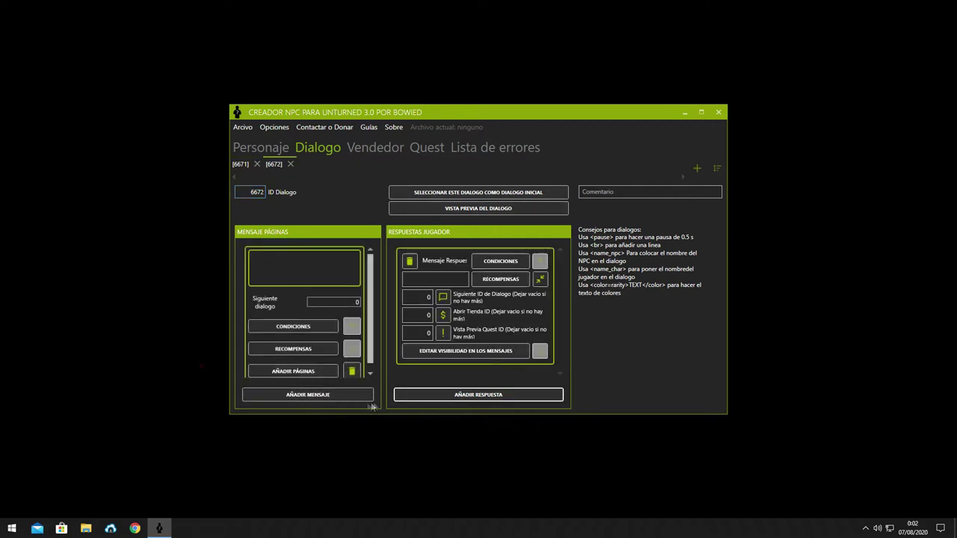
{"action": "left_click", "coordinate": [299, 371]}
{"action": "left_click", "coordinate": [308, 268]}
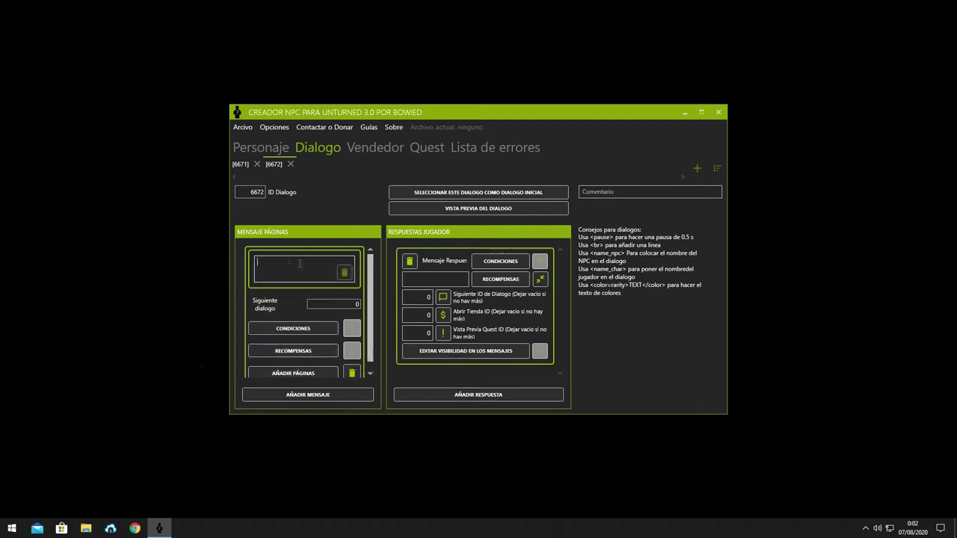
{"action": "left_click", "coordinate": [243, 164]}
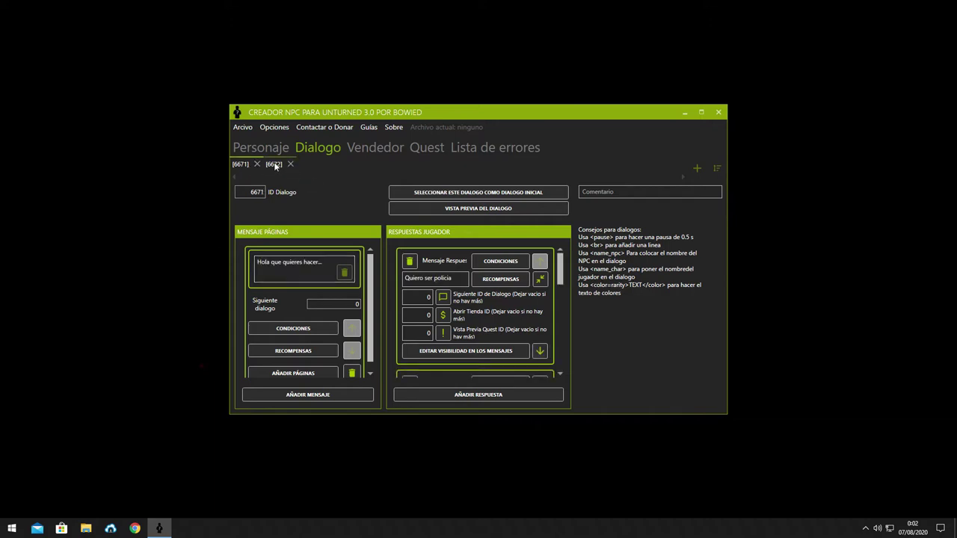
{"action": "left_click", "coordinate": [275, 163]}
{"action": "left_click", "coordinate": [276, 255]}
{"action": "type", "text": "Pra"}
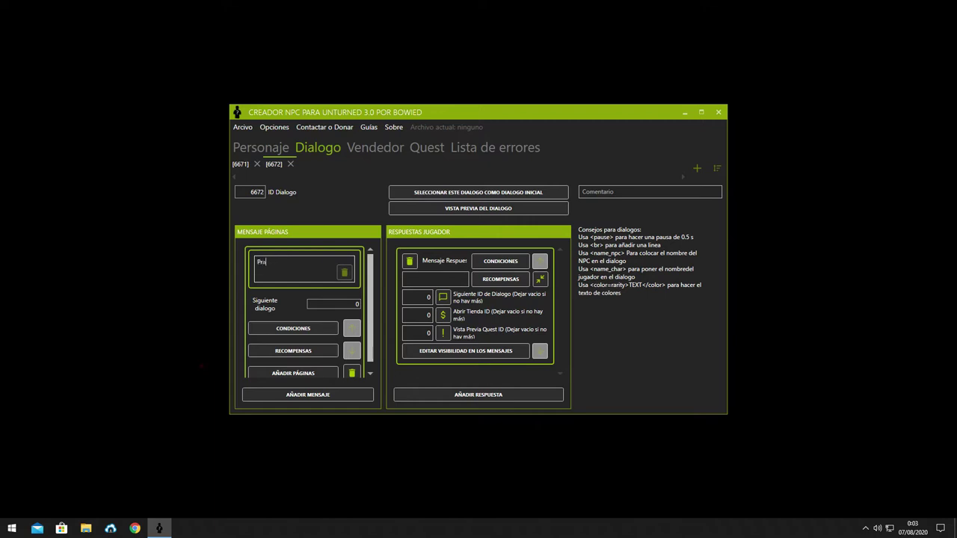
{"action": "type", "text": " seolicia ve a dsicord"}
{"action": "key", "text": "BackSpace"}
{"action": "type", "text": "isc"}
Fill dialogue 6672's first response with "Cual es el discord" and add a second response reading "Salir".
{"action": "left_click", "coordinate": [463, 279]}
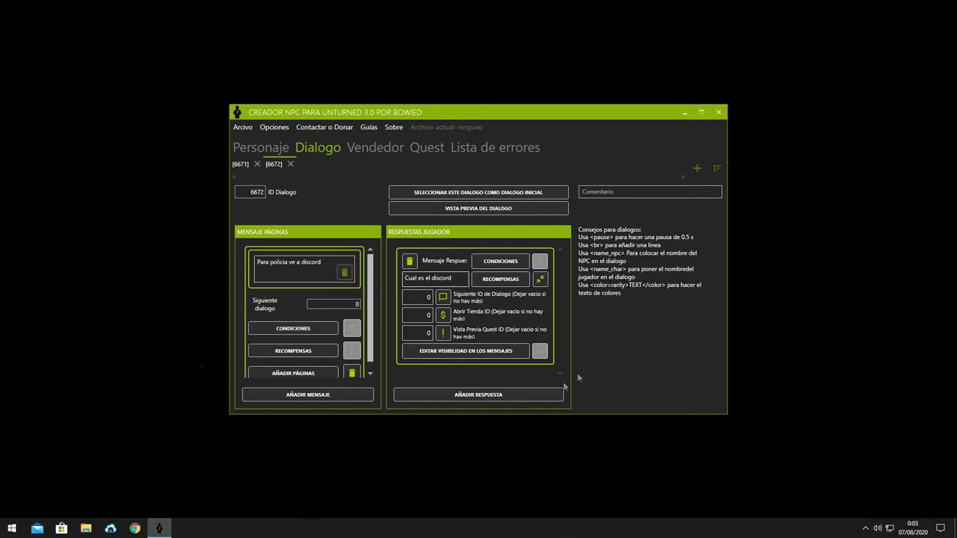
{"action": "left_click", "coordinate": [463, 393]}
{"action": "left_click", "coordinate": [439, 352]}
{"action": "type", "text": "Sa"}
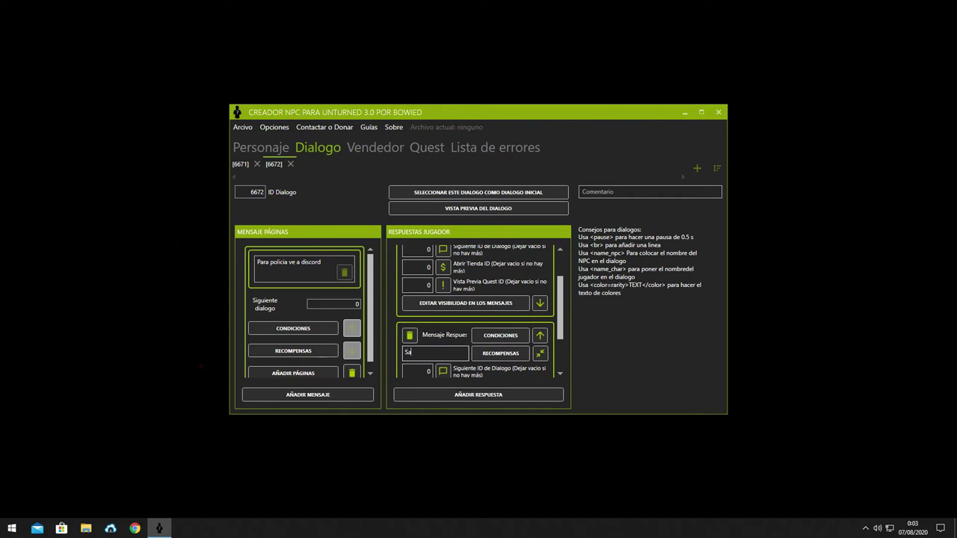
{"action": "type", "text": "lie"}
{"action": "key", "text": "BackSpace"}
{"action": "type", "text": "r"}
{"action": "scroll", "coordinate": [457, 341], "scroll_direction": "down", "scroll_amount": 2}
{"action": "scroll", "coordinate": [460, 298], "scroll_direction": "up", "scroll_amount": 2}
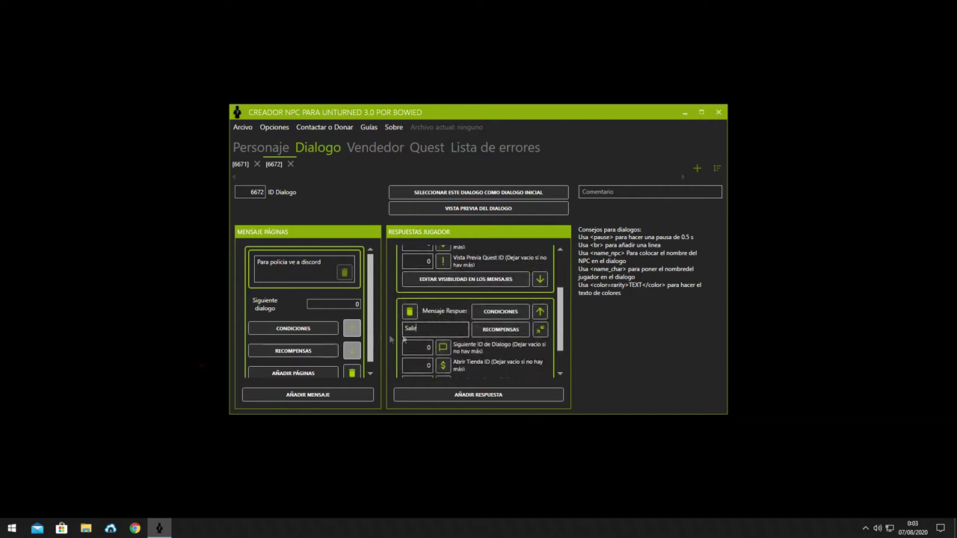
Create a third dialogue and set its ID to 6673.
{"action": "scroll", "coordinate": [432, 335], "scroll_direction": "down", "scroll_amount": 1}
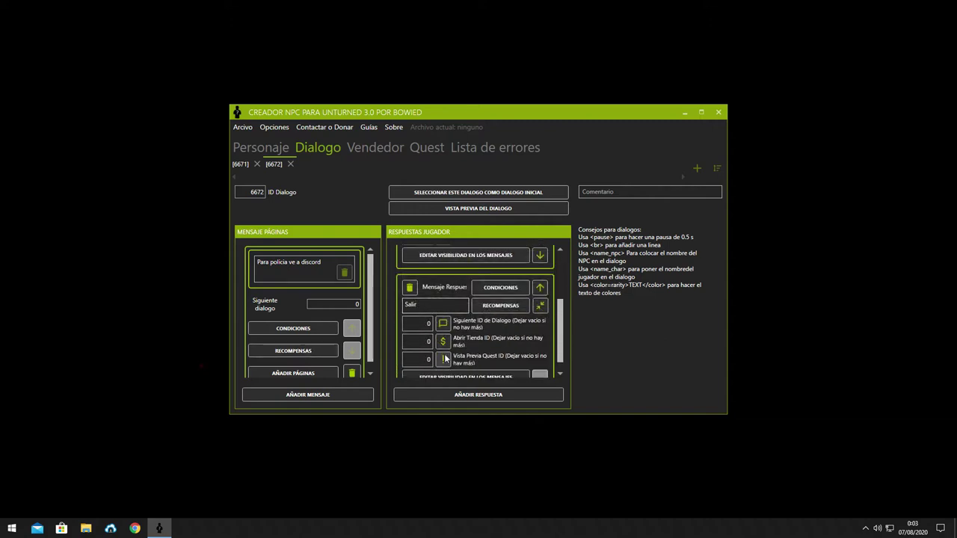
{"action": "scroll", "coordinate": [446, 359], "scroll_direction": "up", "scroll_amount": 4}
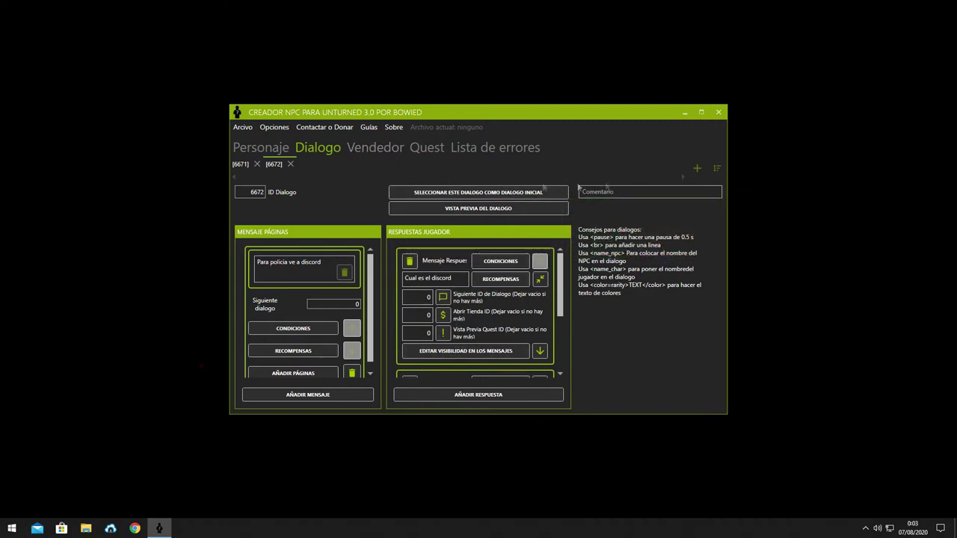
{"action": "left_click", "coordinate": [697, 169]}
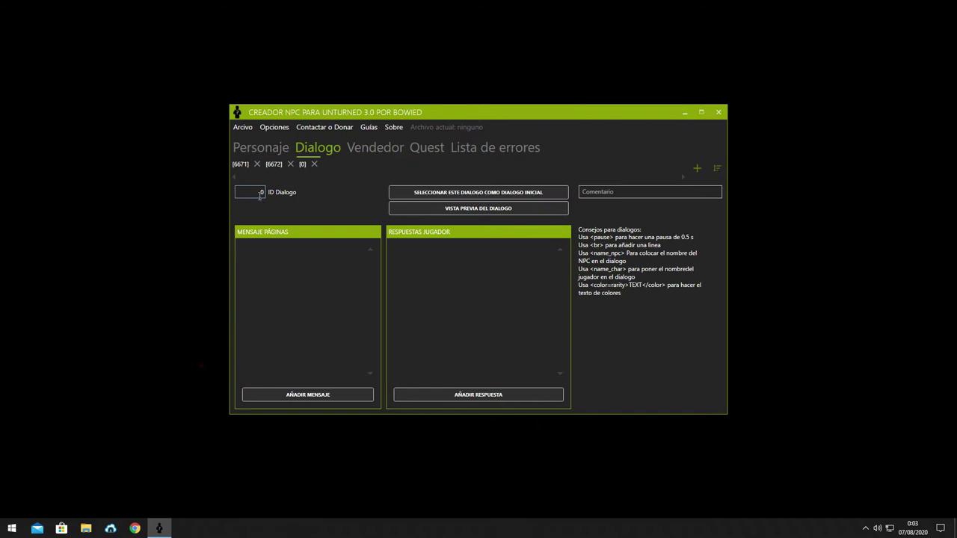
{"action": "type", "text": "6673"}
Add a blank NPC message and a player response reading "Okey, adios" to dialogue 6673.
{"action": "left_click", "coordinate": [335, 394]}
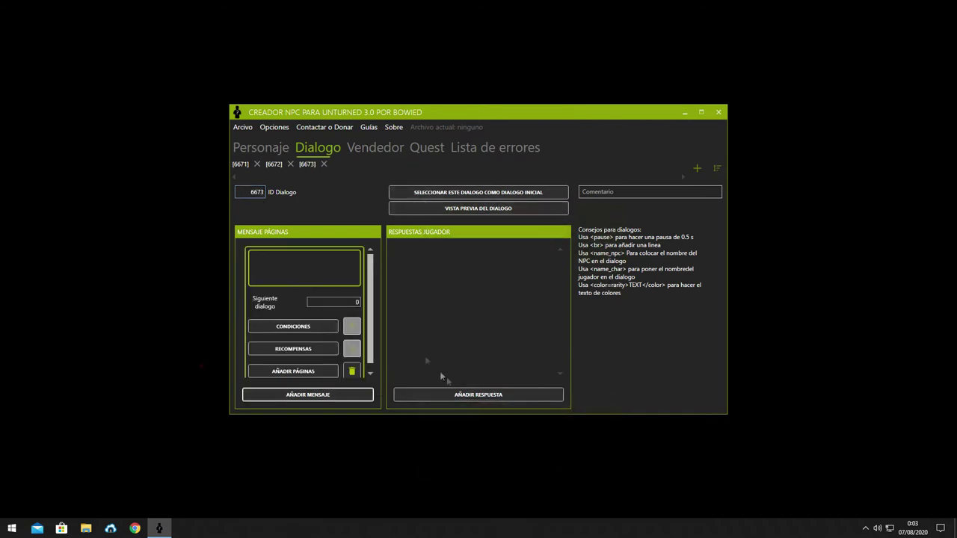
{"action": "left_click", "coordinate": [478, 394]}
{"action": "left_click", "coordinate": [436, 279]}
{"action": "type", "text": "Sa"}
{"action": "key", "text": "BackSpace"}
{"action": "key", "text": "BackSpace"}
{"action": "type", "text": "Okey"}
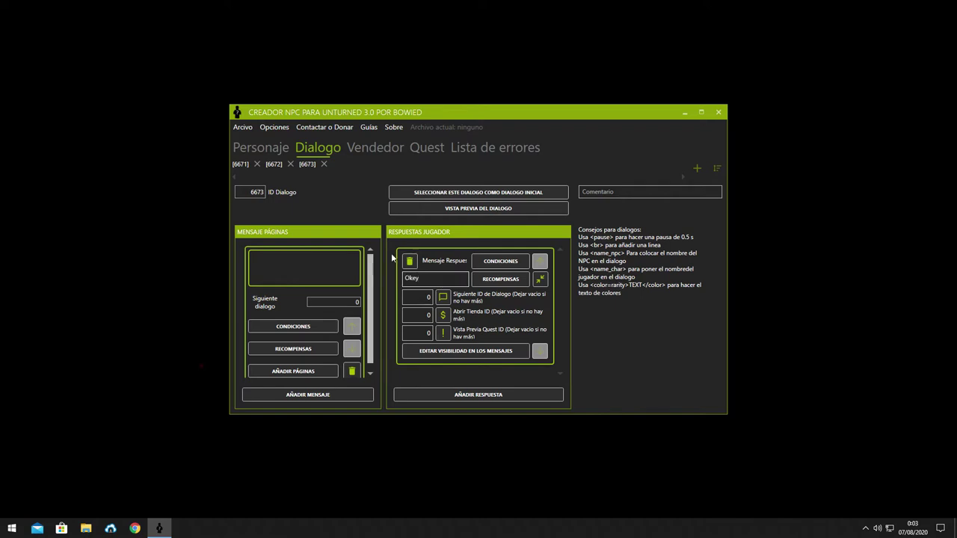
{"action": "type", "text": "."}
Write "El discord es Discord//nosek" as the NPC message of dialogue 6673.
{"action": "left_click", "coordinate": [295, 271]}
{"action": "left_click", "coordinate": [301, 394]}
{"action": "left_click", "coordinate": [311, 267]}
{"action": "type", "text": "El discord es Di"}
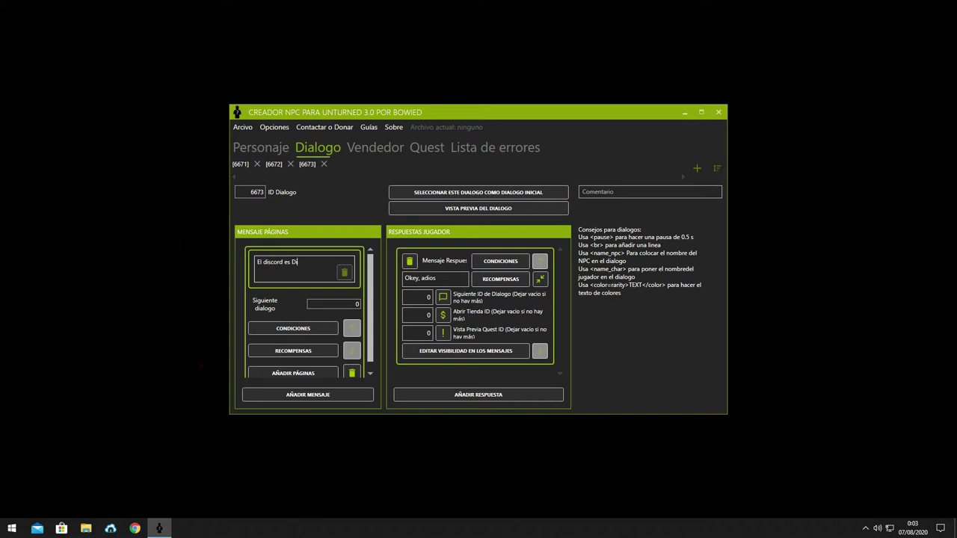
{"action": "type", "text": "scord//nosek"}
Link the "Quiero ser policia" response of dialogue 6671 to dialogue 6672 as its next dialogue.
{"action": "left_click", "coordinate": [249, 166]}
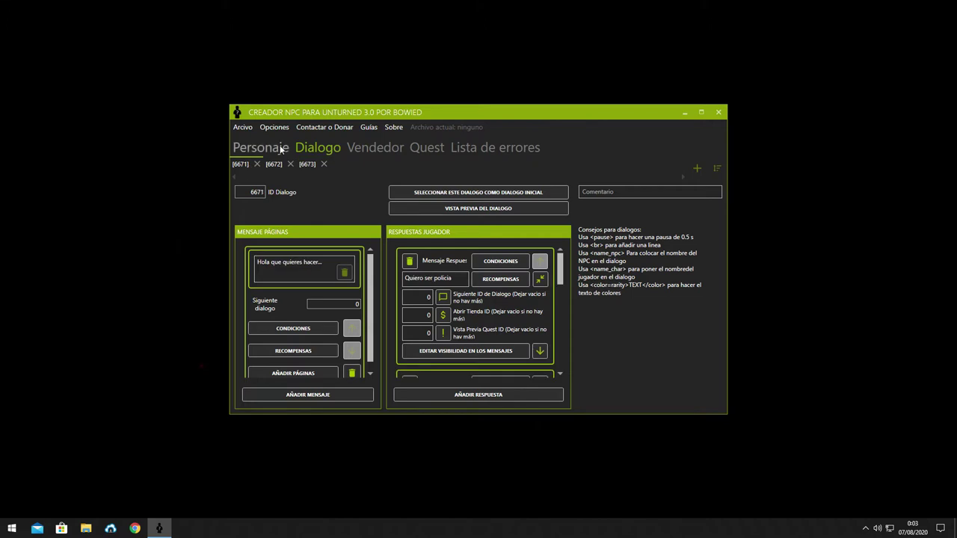
{"action": "left_click", "coordinate": [443, 297]}
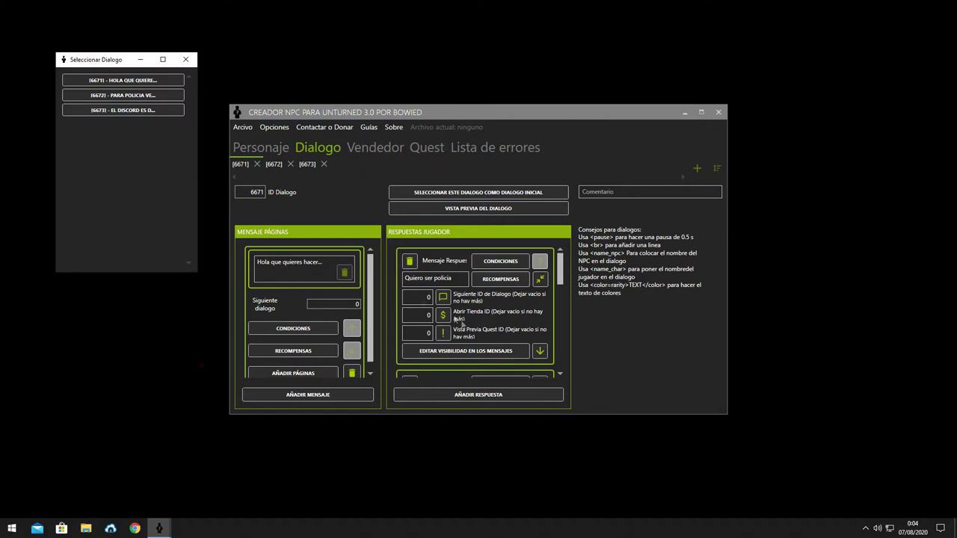
{"action": "left_click", "coordinate": [123, 95]}
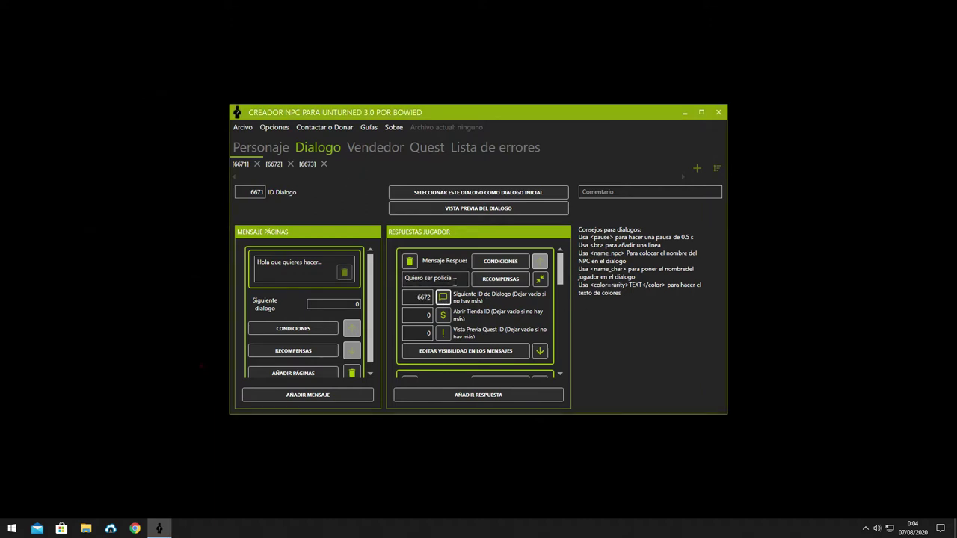
Link the "Cual es el discord" response of dialogue 6672 to dialogue 6673 as its next dialogue.
{"action": "left_click", "coordinate": [275, 165]}
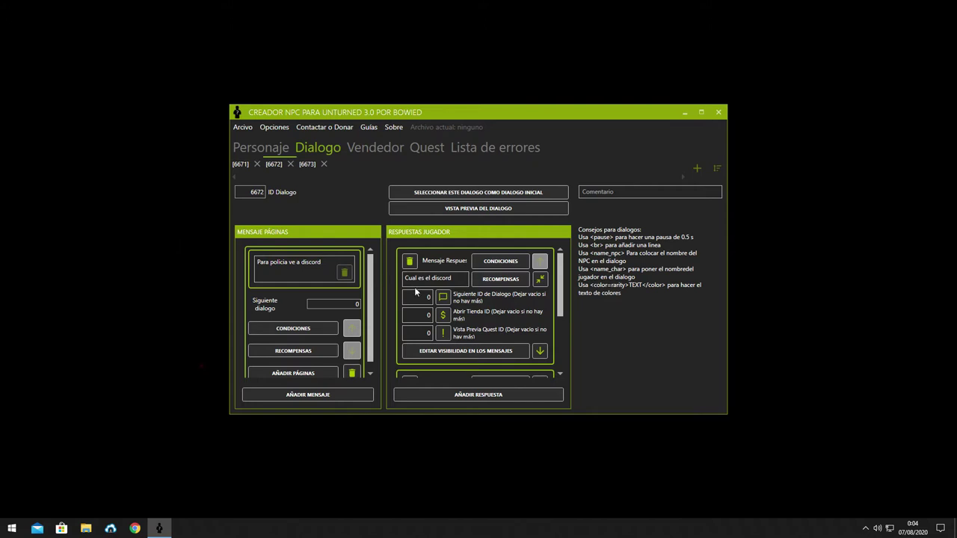
{"action": "left_click", "coordinate": [443, 297]}
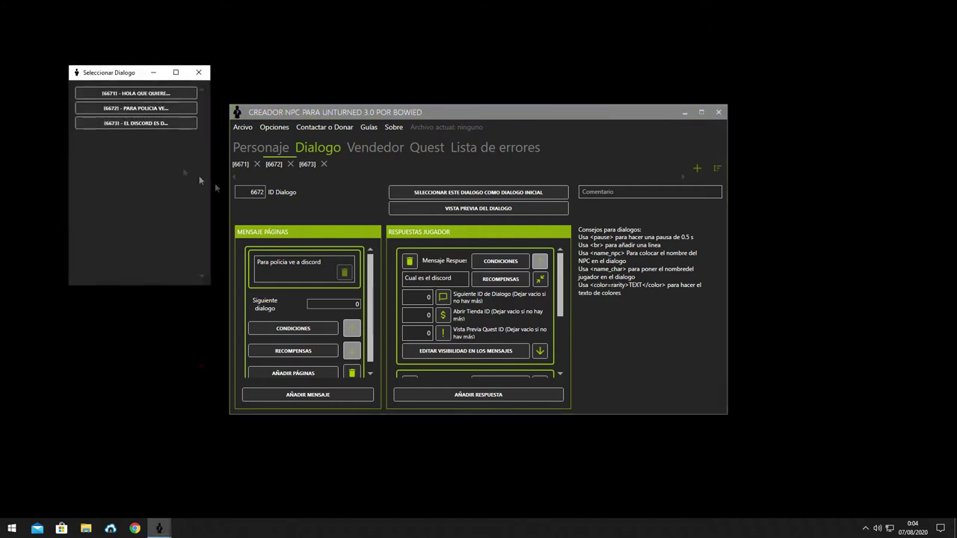
{"action": "left_click", "coordinate": [147, 125]}
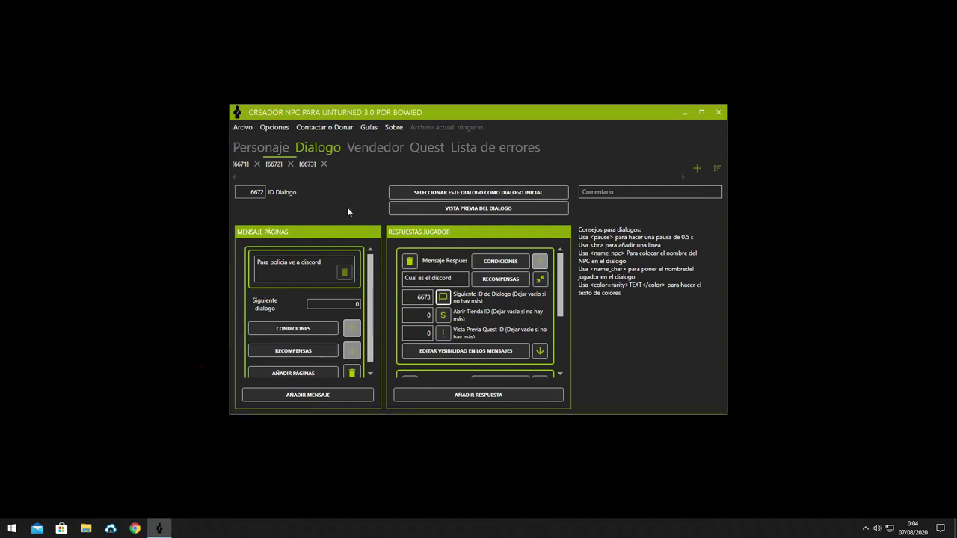
Review the messages and responses of dialogues 6671, 6672 and 6673, ending at 6671's "Tienda de policia" response.
{"action": "left_click", "coordinate": [240, 164]}
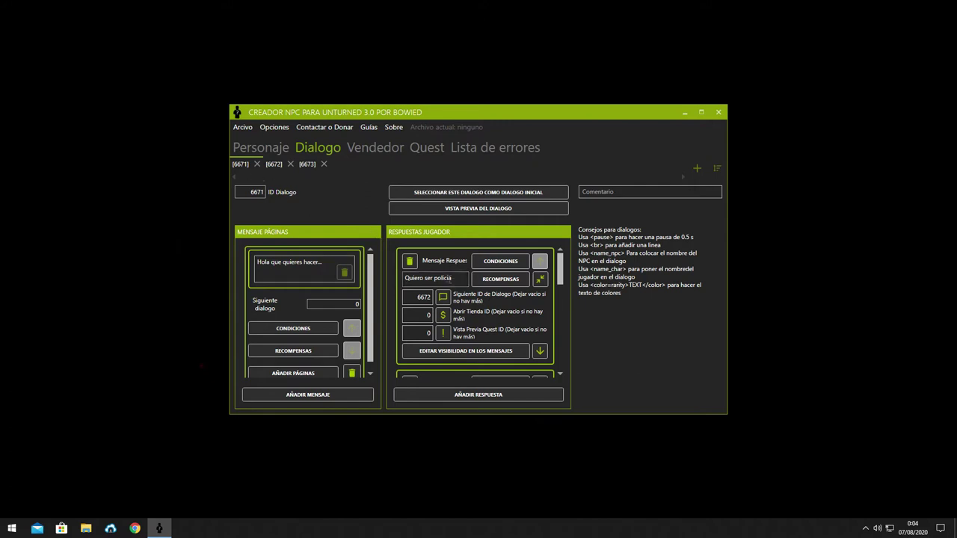
{"action": "left_click", "coordinate": [268, 165]}
{"action": "triple_click", "coordinate": [330, 261]}
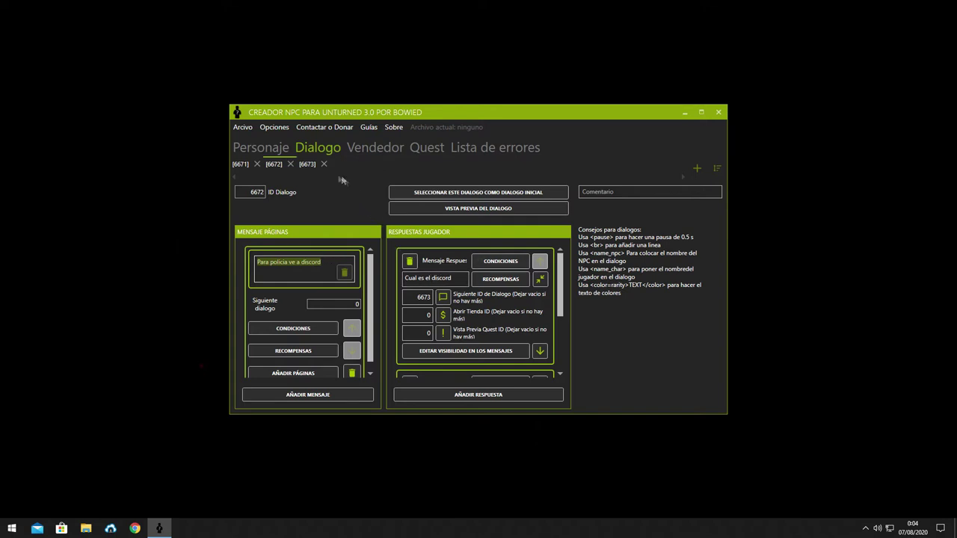
{"action": "left_click", "coordinate": [307, 164]}
{"action": "left_click", "coordinate": [299, 271]}
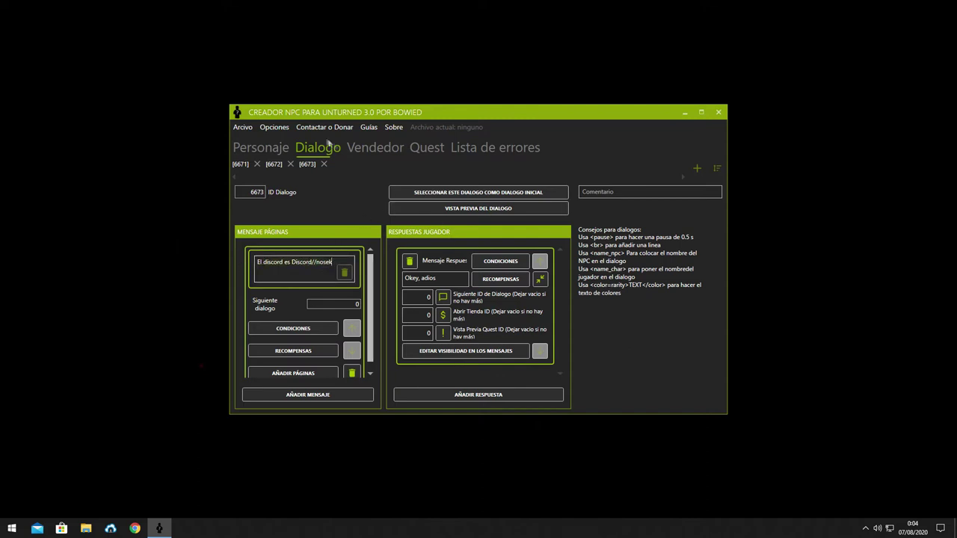
{"action": "left_click", "coordinate": [240, 164]}
{"action": "scroll", "coordinate": [501, 309], "scroll_direction": "down", "scroll_amount": 4}
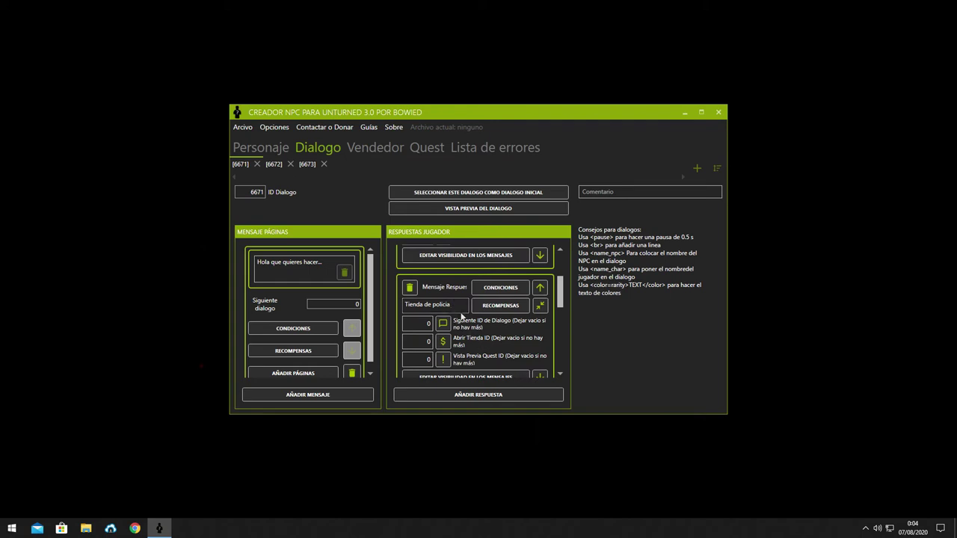
Create a new vendor and set its shop ID to 6680.
{"action": "left_click", "coordinate": [374, 147]}
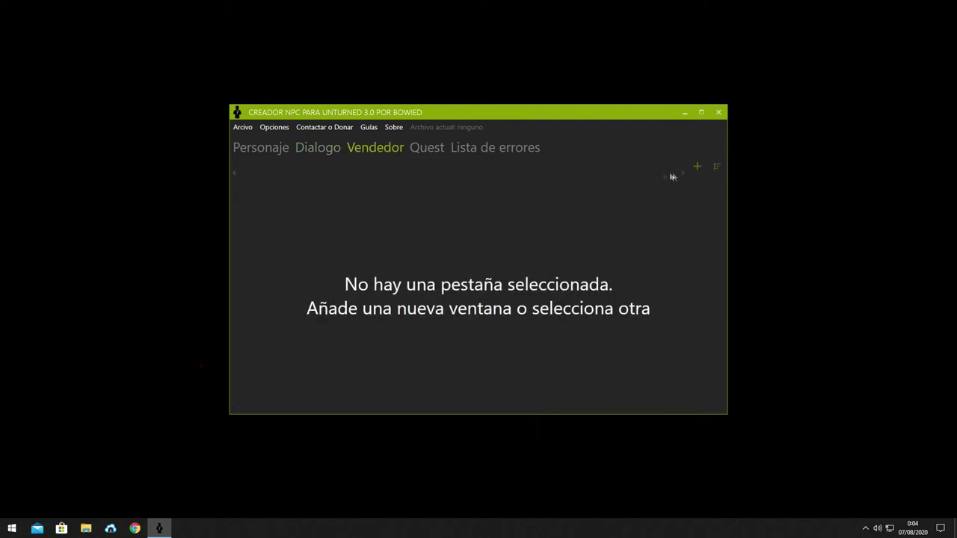
{"action": "left_click", "coordinate": [696, 166]}
{"action": "type", "text": "667"}
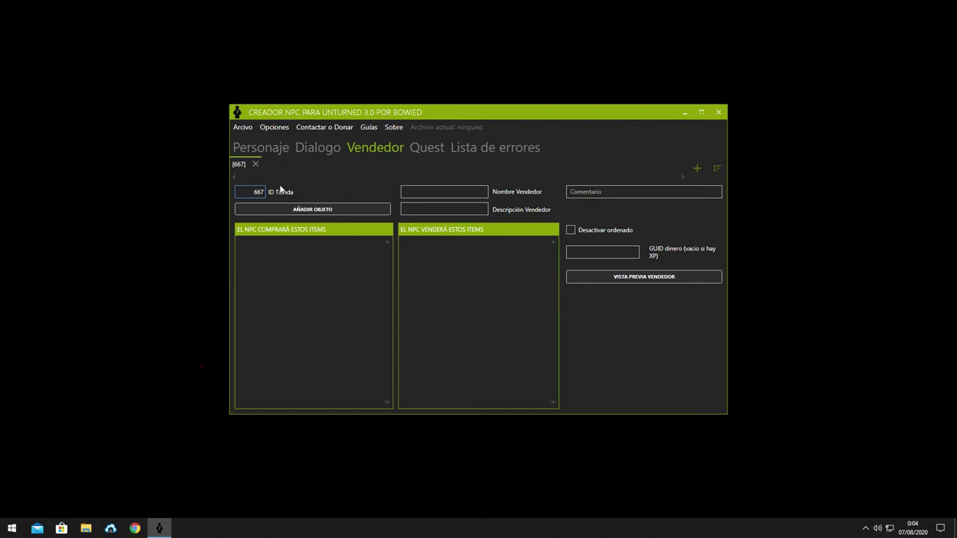
{"action": "key", "text": "BackSpace"}
{"action": "type", "text": "80"}
Enter "Tutorial" as both the name and the description of vendor 6680.
{"action": "left_click", "coordinate": [438, 190]}
{"action": "type", "text": "Tutora"}
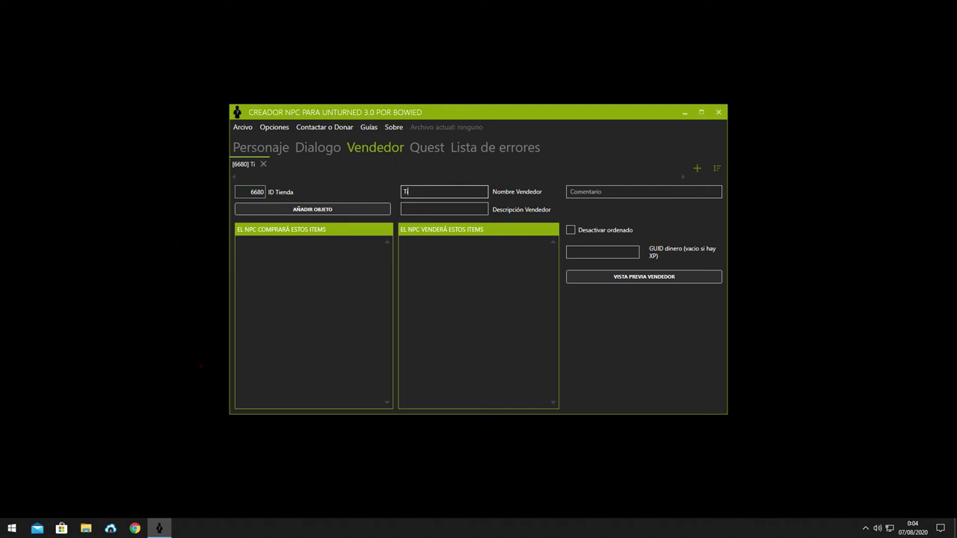
{"action": "key", "text": "BackSpace"}
{"action": "type", "text": "ial"}
{"action": "left_click", "coordinate": [481, 208]}
{"action": "type", "text": "Tu"}
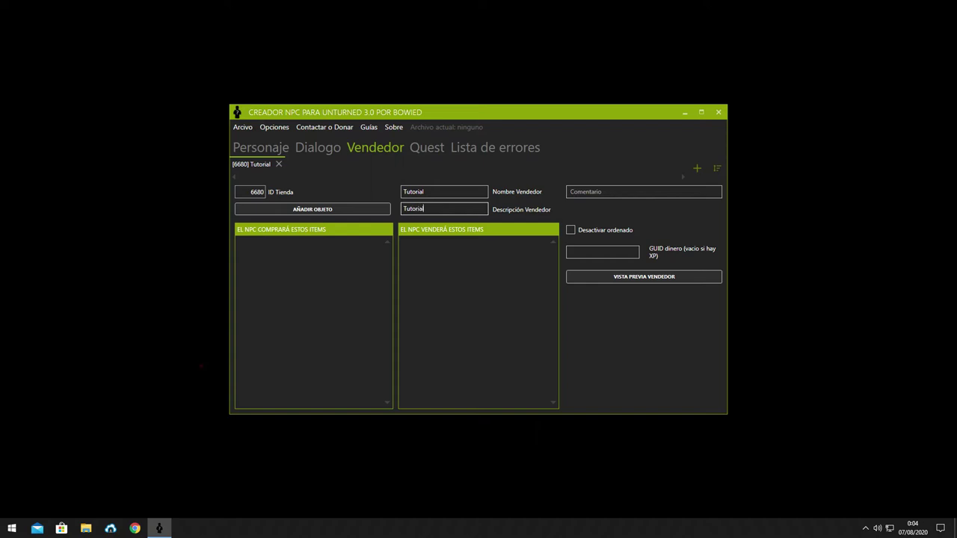
{"action": "left_click", "coordinate": [328, 210]}
{"action": "left_click", "coordinate": [195, 187]}
{"action": "type", "text": "112"}
{"action": "key", "text": "Tab"}
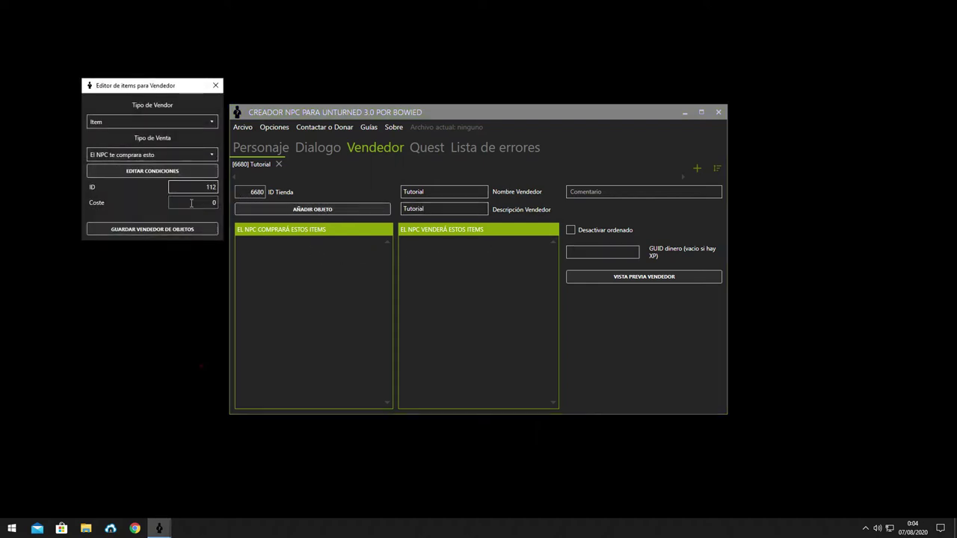
{"action": "type", "text": "100"}
{"action": "left_click", "coordinate": [199, 155]}
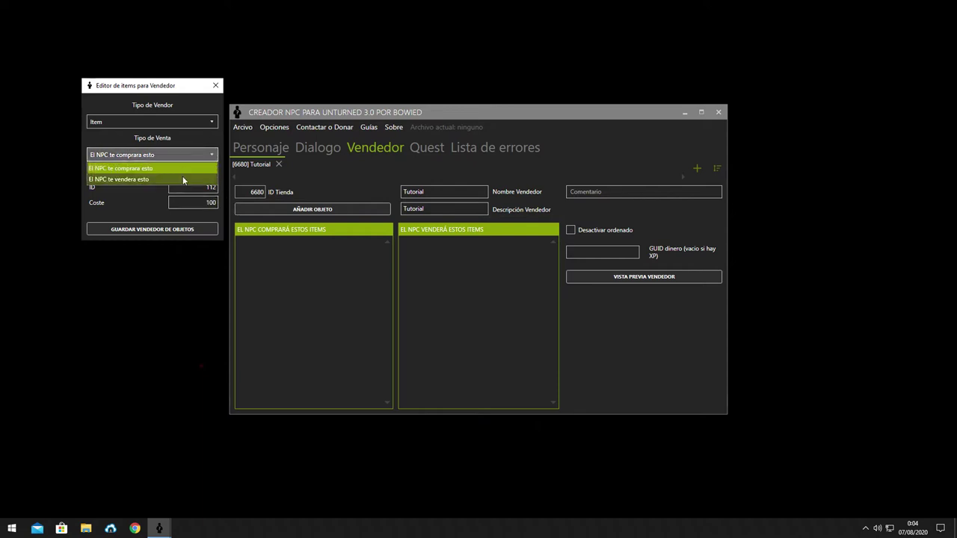
{"action": "left_click", "coordinate": [182, 170]}
{"action": "left_click", "coordinate": [215, 86]}
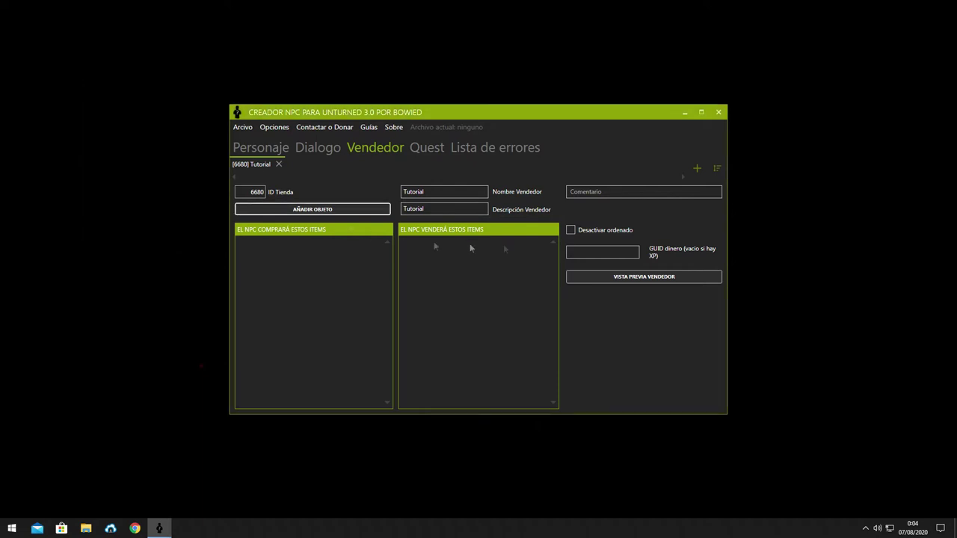
Add item 112 at a cost of 100 to the items the NPC sells in vendor 6680.
{"action": "left_click", "coordinate": [335, 208]}
{"action": "left_click", "coordinate": [206, 200]}
{"action": "type", "text": "112190"}
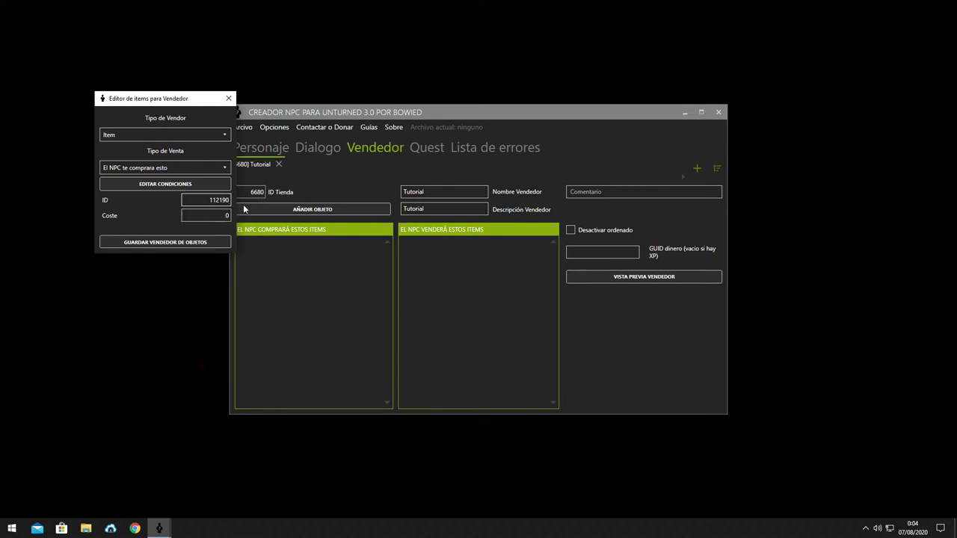
{"action": "key", "text": "BackSpace"}
{"action": "key", "text": "BackSpace"}
{"action": "key", "text": "BackSpace"}
{"action": "left_click", "coordinate": [224, 215]}
{"action": "type", "text": "100"}
{"action": "left_click", "coordinate": [187, 167]}
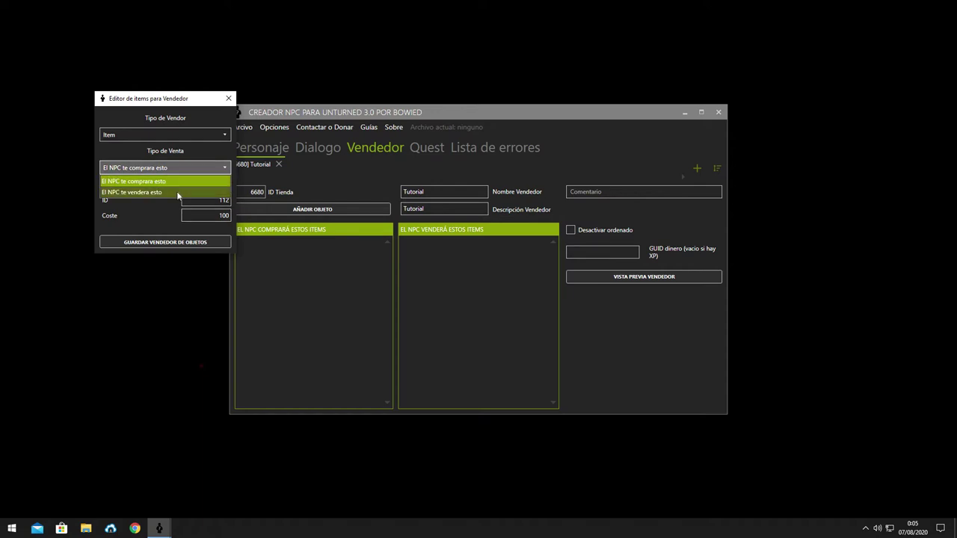
{"action": "left_click", "coordinate": [176, 193]}
{"action": "left_click", "coordinate": [178, 242]}
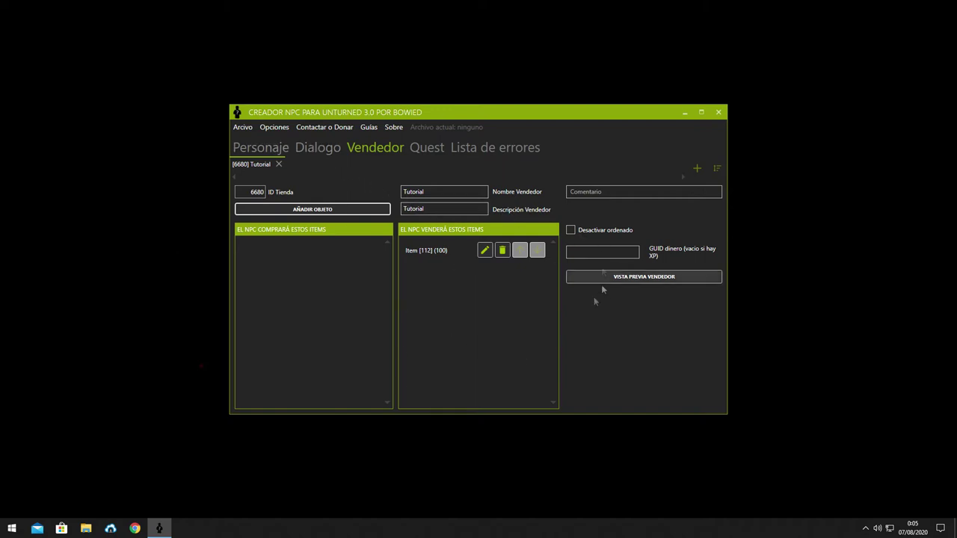
Set the "Tienda de policia" response of dialogue 6671 to open shop 6680.
{"action": "left_click", "coordinate": [319, 147]}
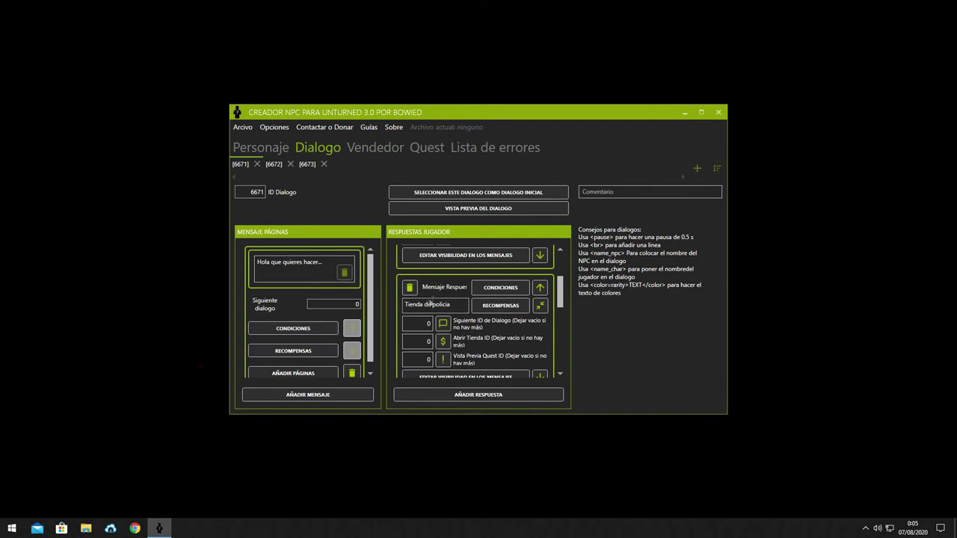
{"action": "scroll", "coordinate": [485, 330], "scroll_direction": "down", "scroll_amount": 2}
{"action": "scroll", "coordinate": [485, 330], "scroll_direction": "down", "scroll_amount": 2}
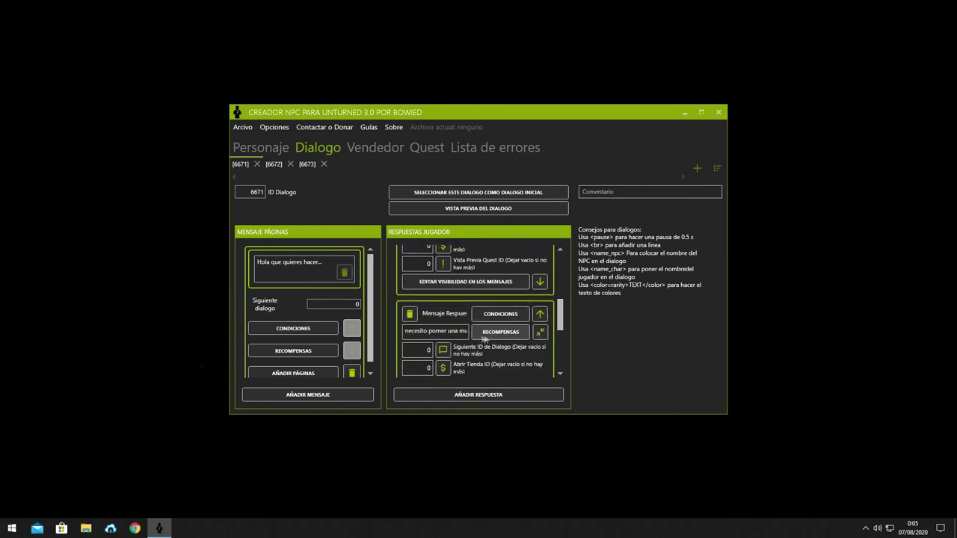
{"action": "scroll", "coordinate": [479, 333], "scroll_direction": "down", "scroll_amount": 3}
{"action": "scroll", "coordinate": [474, 299], "scroll_direction": "up", "scroll_amount": 1}
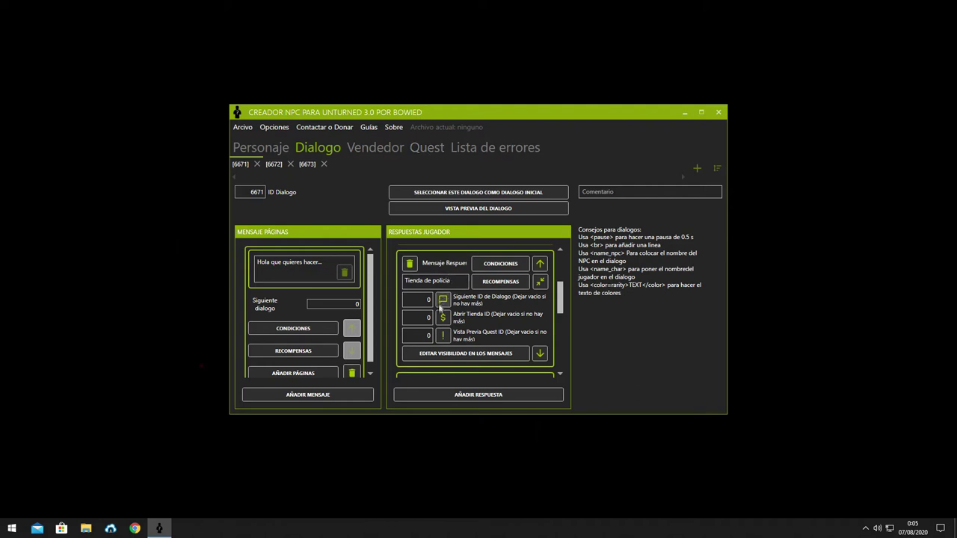
{"action": "left_click", "coordinate": [442, 317]}
{"action": "left_click", "coordinate": [185, 135]}
{"action": "left_click", "coordinate": [444, 315]}
{"action": "left_click", "coordinate": [323, 149]}
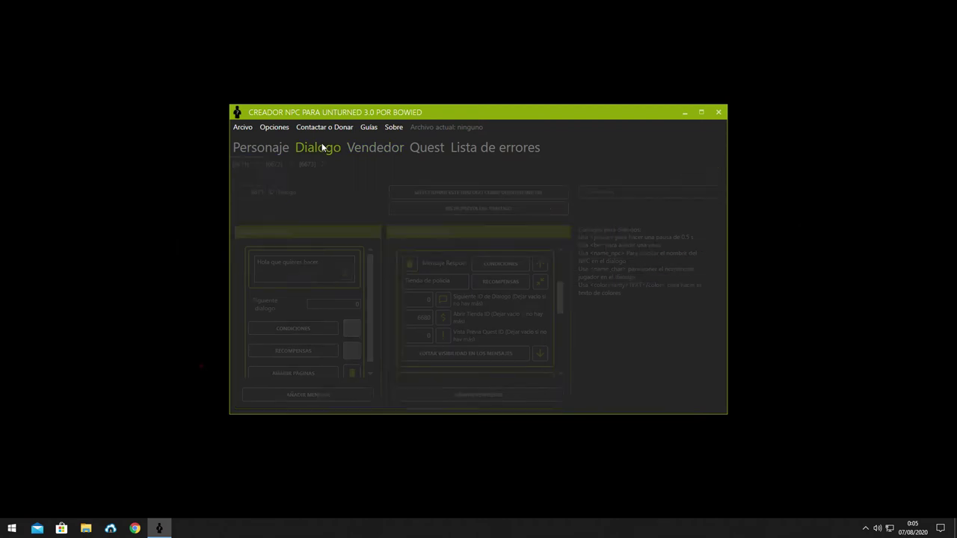
Create a fourth dialogue and set its ID to 6674.
{"action": "scroll", "coordinate": [445, 327], "scroll_direction": "down", "scroll_amount": 5}
{"action": "scroll", "coordinate": [446, 327], "scroll_direction": "up", "scroll_amount": 1}
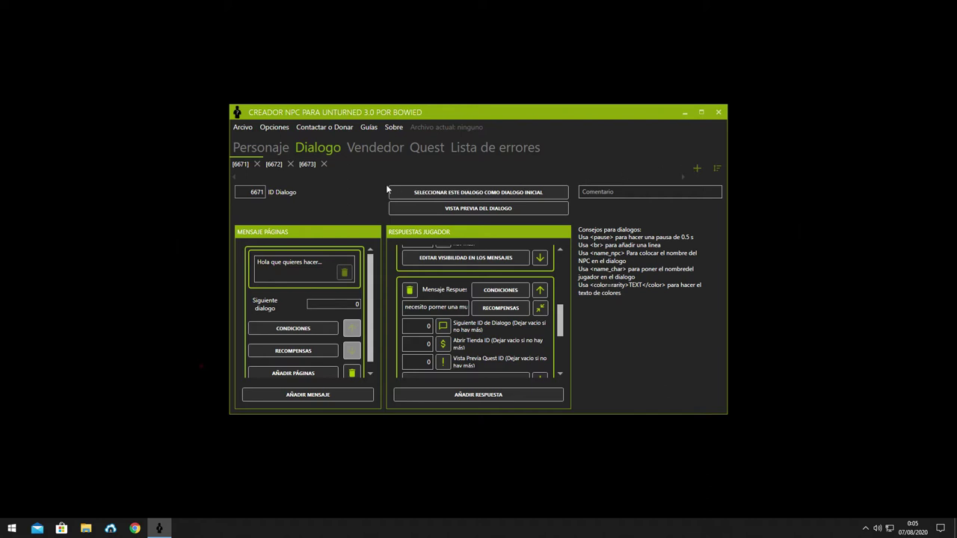
{"action": "left_click", "coordinate": [696, 168]}
{"action": "left_click", "coordinate": [255, 196]}
{"action": "type", "text": "6674"}
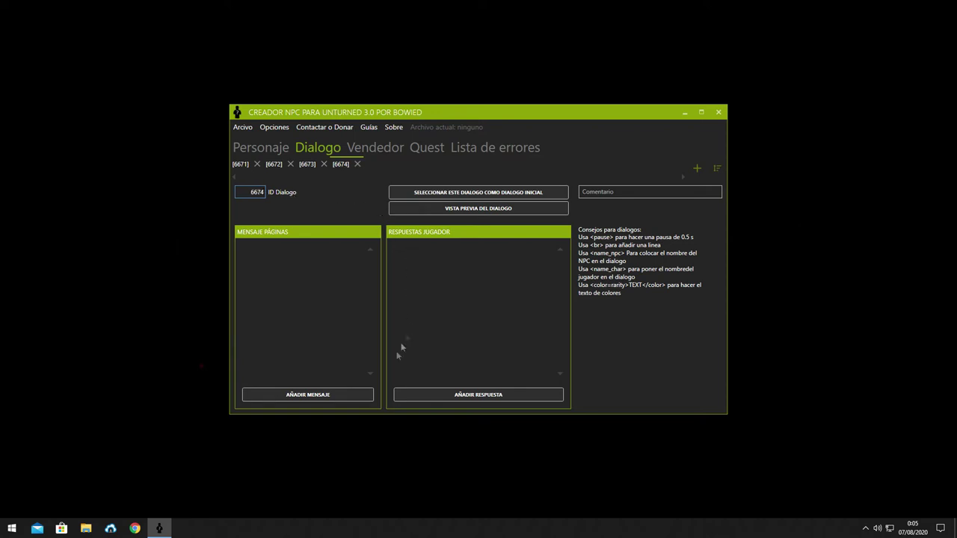
Add an NPC message reading "Para poner una multa necesitas comprar un papel" and a blank player response to dialogue 6674.
{"action": "left_click", "coordinate": [338, 393]}
{"action": "left_click", "coordinate": [419, 392]}
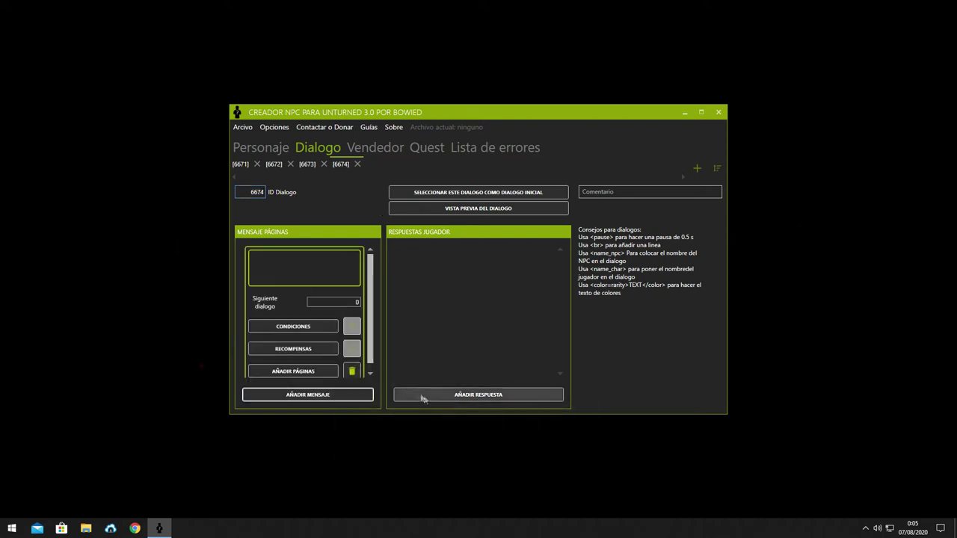
{"action": "left_click", "coordinate": [301, 279]}
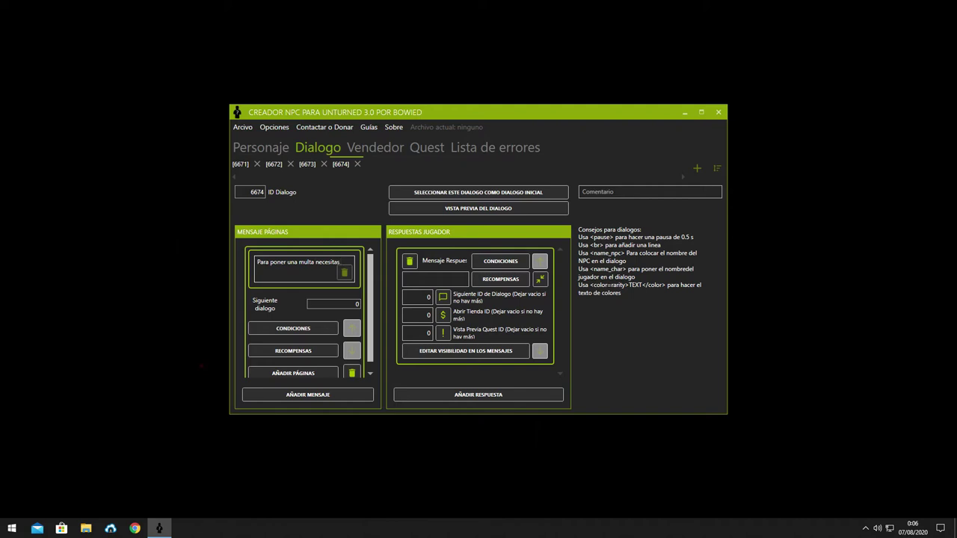
{"action": "type", "text": "omprar un papel"}
Fill dialogue 6674's first response with "Comprar" and add a second response reading "Adios".
{"action": "left_click", "coordinate": [434, 279]}
{"action": "type", "text": "Comprar"}
{"action": "left_click", "coordinate": [463, 394]}
{"action": "scroll", "coordinate": [464, 329], "scroll_direction": "down", "scroll_amount": 1}
{"action": "left_click", "coordinate": [433, 353]}
{"action": "type", "text": "Acio"}
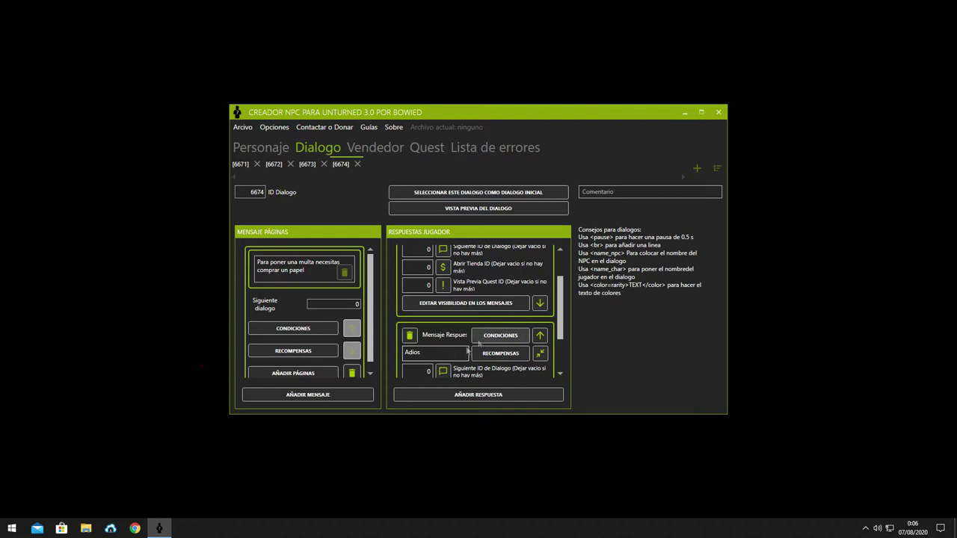
Search the web in Chrome for "note unturned d", check the Note item's ID on the Unturned Bunker Wiki, and return to the NPC creator.
{"action": "left_click", "coordinate": [135, 528]}
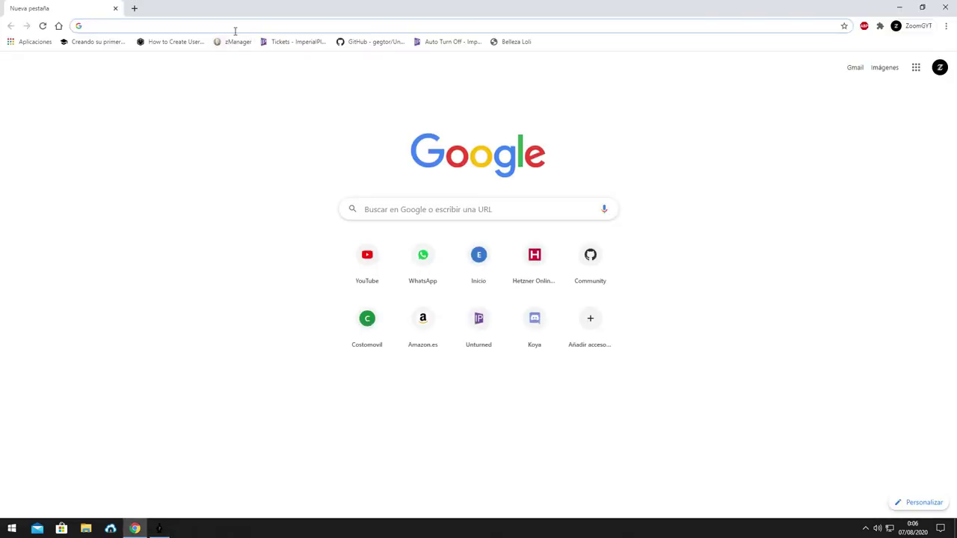
{"action": "type", "text": "note unturned d"}
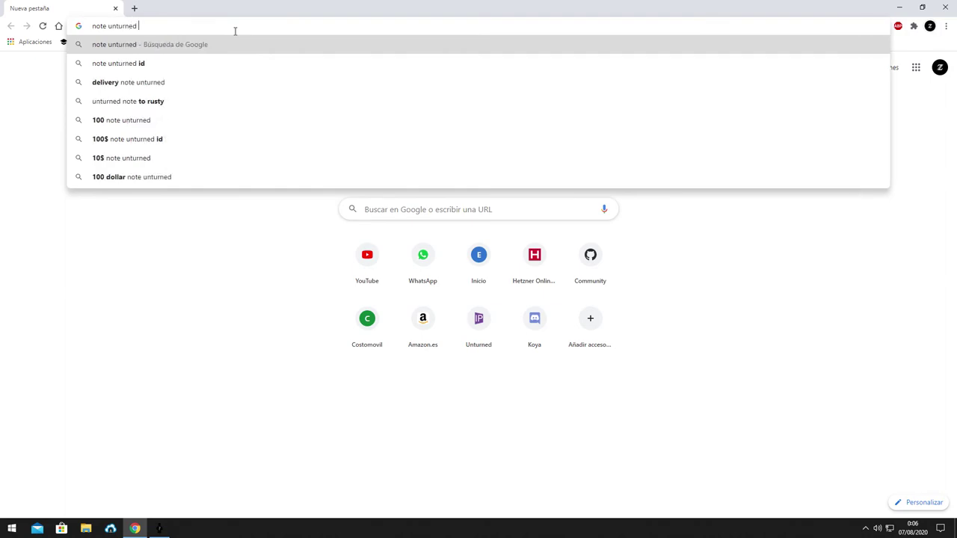
{"action": "key", "text": "Return"}
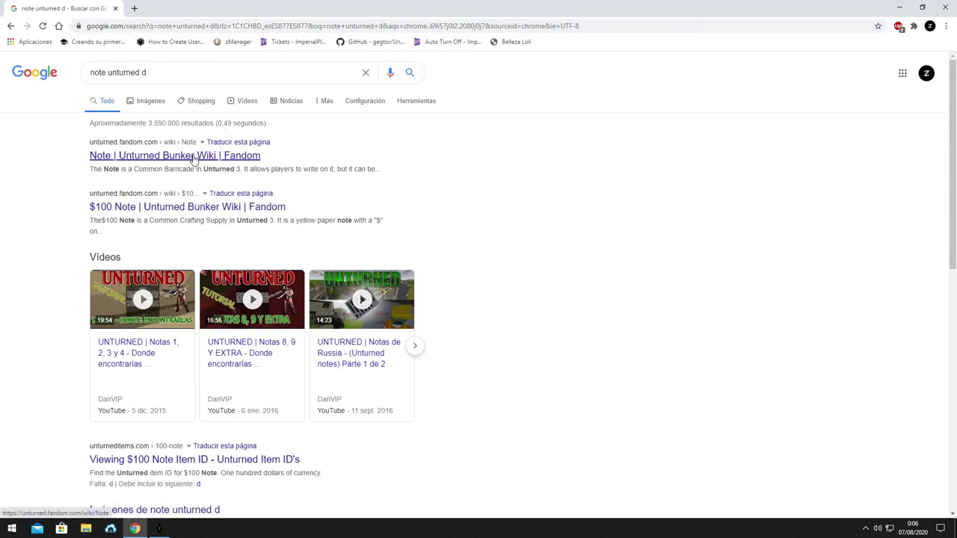
{"action": "left_click", "coordinate": [193, 156]}
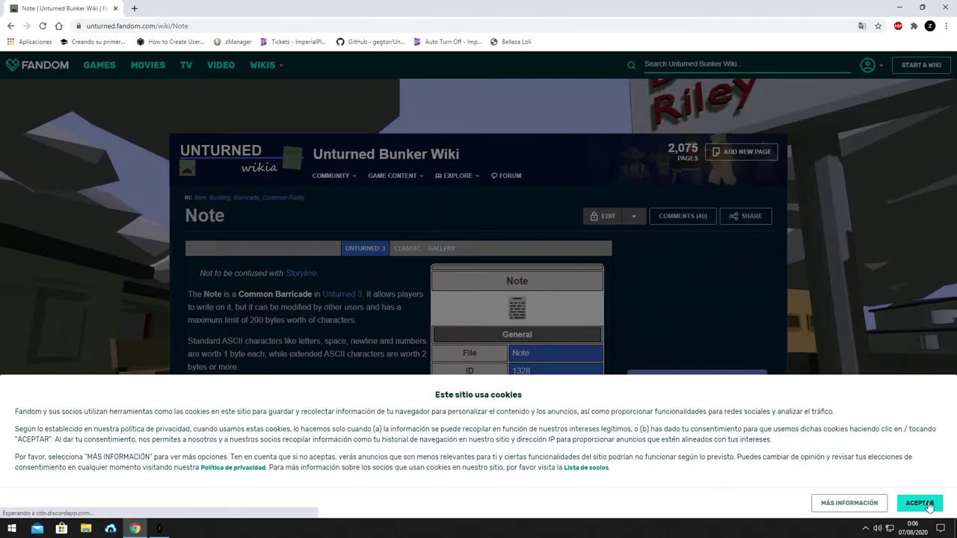
{"action": "key", "text": "alt+Tab"}
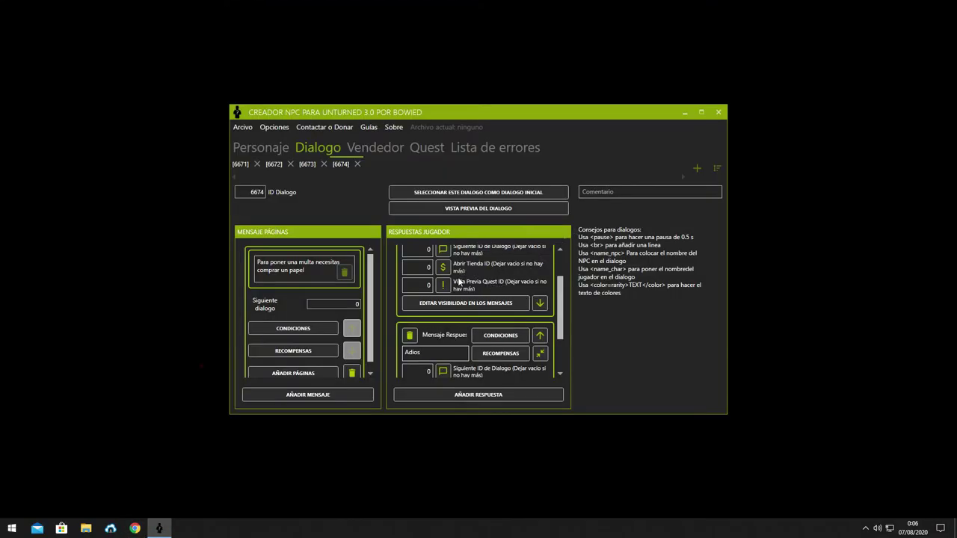
Create a second vendor and set its shop ID to 6681.
{"action": "left_click", "coordinate": [372, 149]}
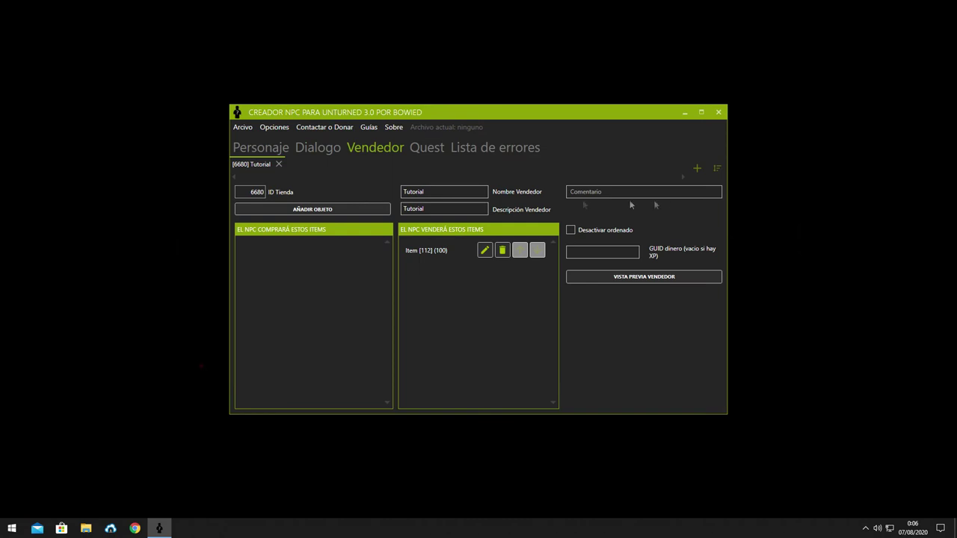
{"action": "left_click", "coordinate": [697, 168]}
{"action": "type", "text": "667"}
{"action": "type", "text": "78"}
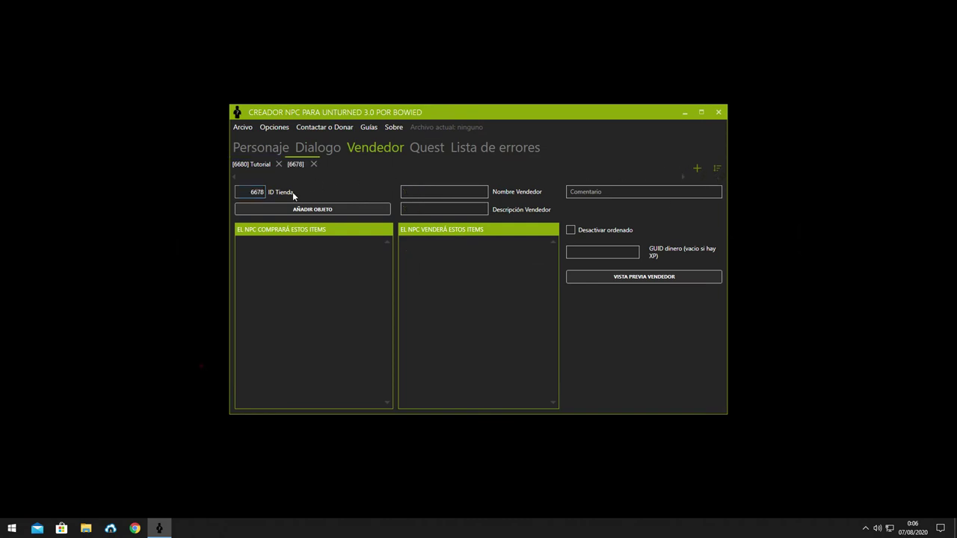
{"action": "key", "text": "BackSpace"}
{"action": "key", "text": "BackSpace"}
{"action": "type", "text": "81"}
Add an item that vendor 6681 sells, with ID 1328 and a cost of 10.
{"action": "left_click", "coordinate": [358, 211]}
{"action": "left_click", "coordinate": [117, 91]}
{"action": "left_click", "coordinate": [117, 115]}
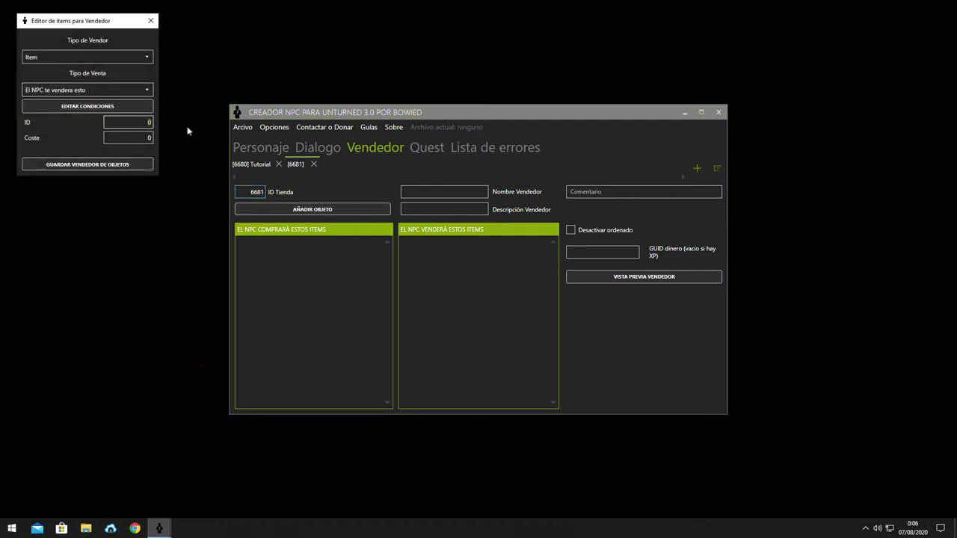
{"action": "type", "text": "1328"}
{"action": "left_click", "coordinate": [147, 138]}
{"action": "type", "text": "1"}
{"action": "left_click", "coordinate": [137, 164]}
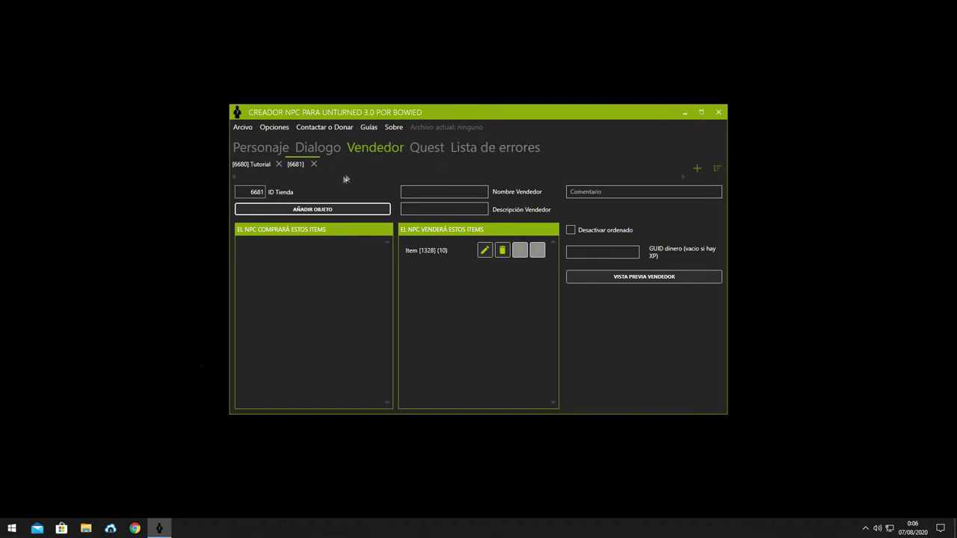
Set the "Comprar" response of dialogue 6674 to open shop 6681.
{"action": "left_click_drag", "start_coordinate": [255, 192], "coordinate": [279, 192]}
{"action": "left_click", "coordinate": [314, 150]}
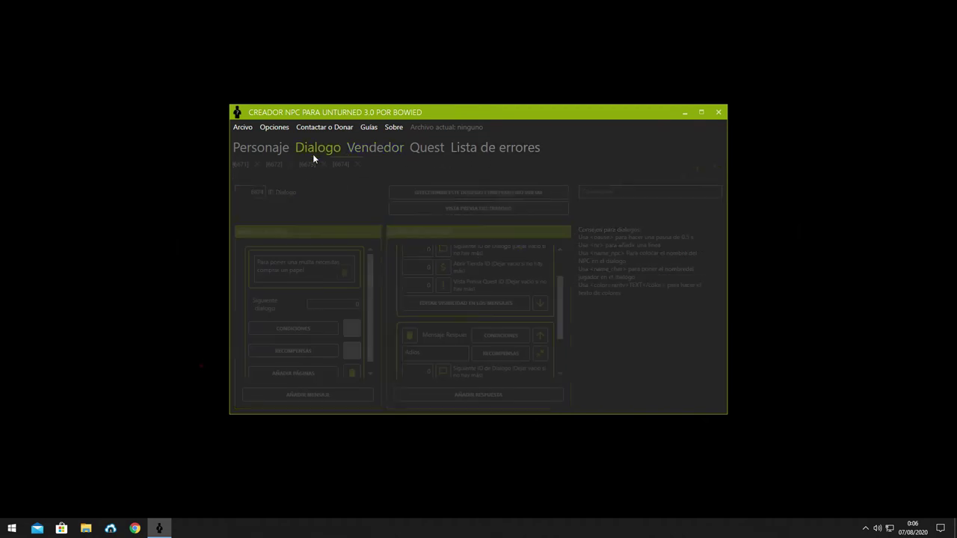
{"action": "scroll", "coordinate": [433, 329], "scroll_direction": "up", "scroll_amount": 3}
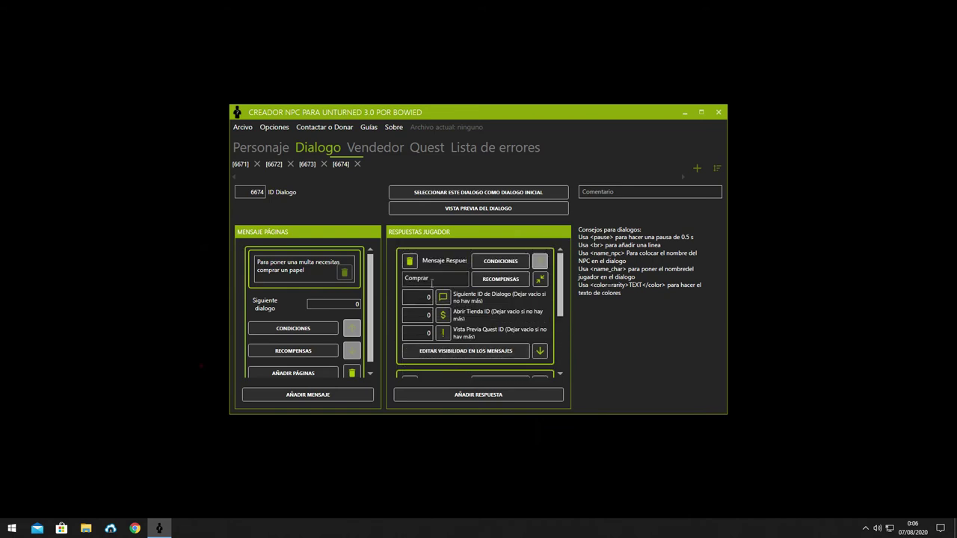
{"action": "left_click", "coordinate": [443, 315]}
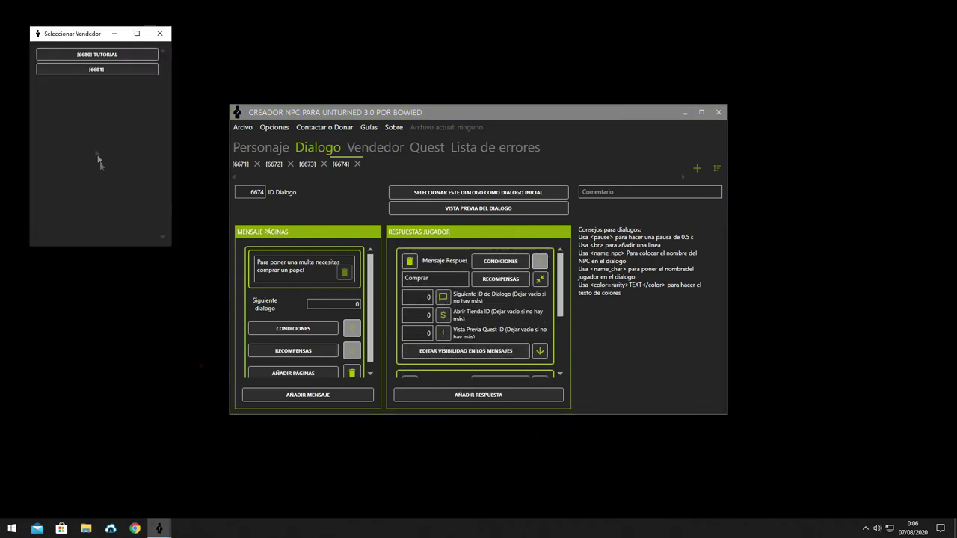
{"action": "left_click", "coordinate": [100, 70]}
Set both the name and the description of vendor 6681 to "Multa" and return to the dialogues.
{"action": "left_click", "coordinate": [370, 145]}
{"action": "left_click", "coordinate": [429, 191]}
{"action": "type", "text": "Multa"}
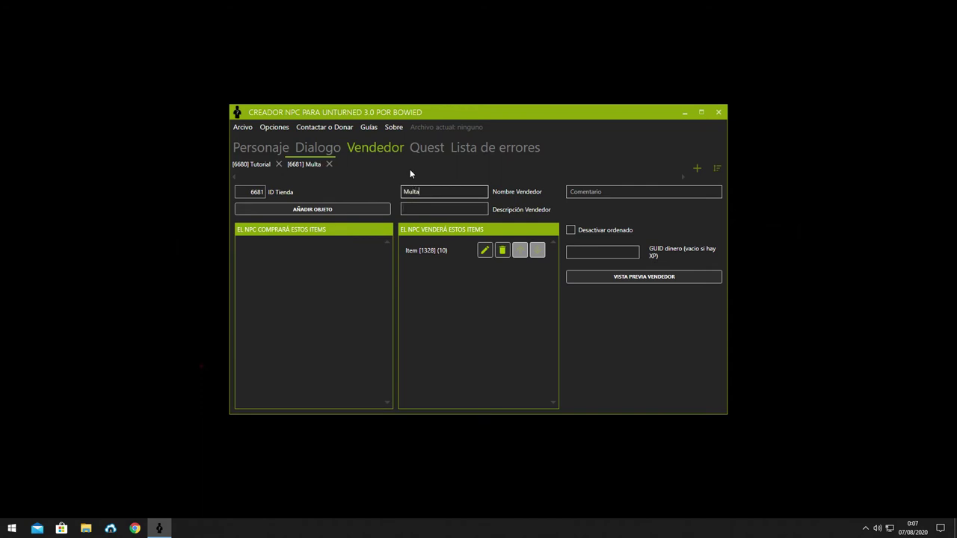
{"action": "key", "text": "Tab"}
{"action": "type", "text": "Multa"}
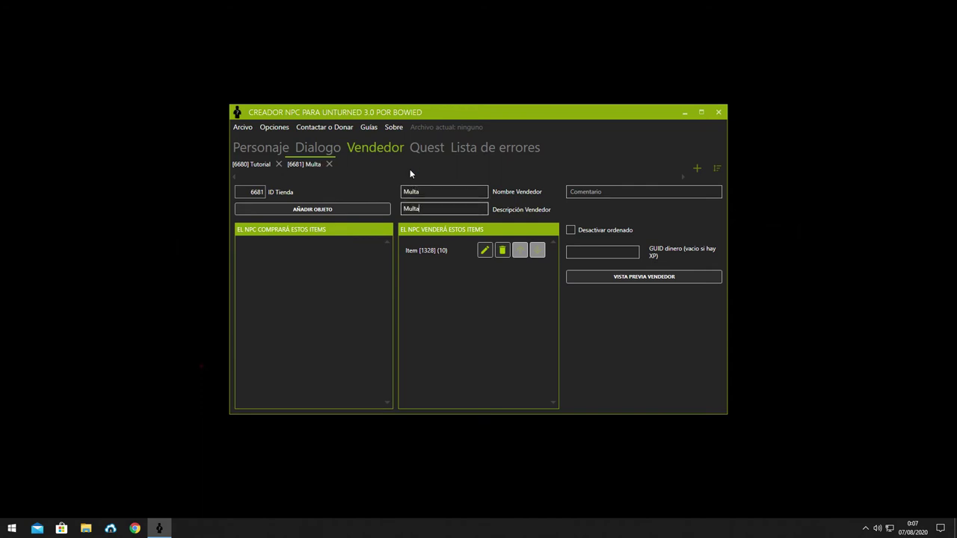
{"action": "left_click", "coordinate": [316, 153]}
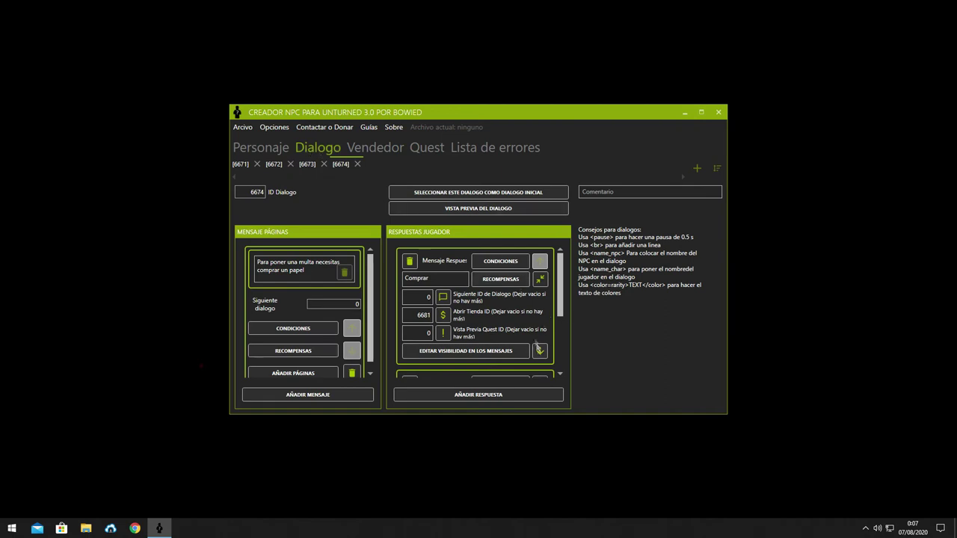
Switch to Discord, look through the community server's servicios and general channels, and close its window.
{"action": "left_click", "coordinate": [866, 529]}
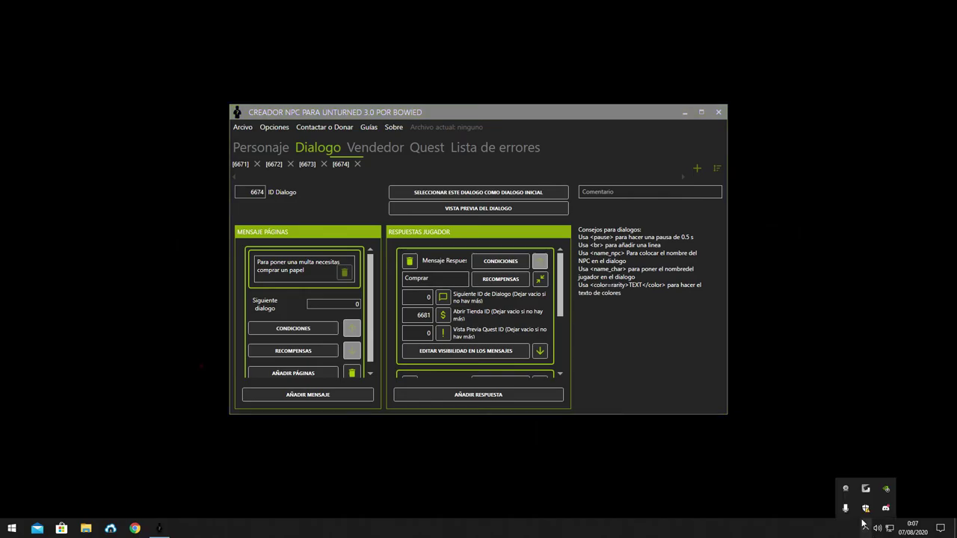
{"action": "left_click", "coordinate": [886, 508]}
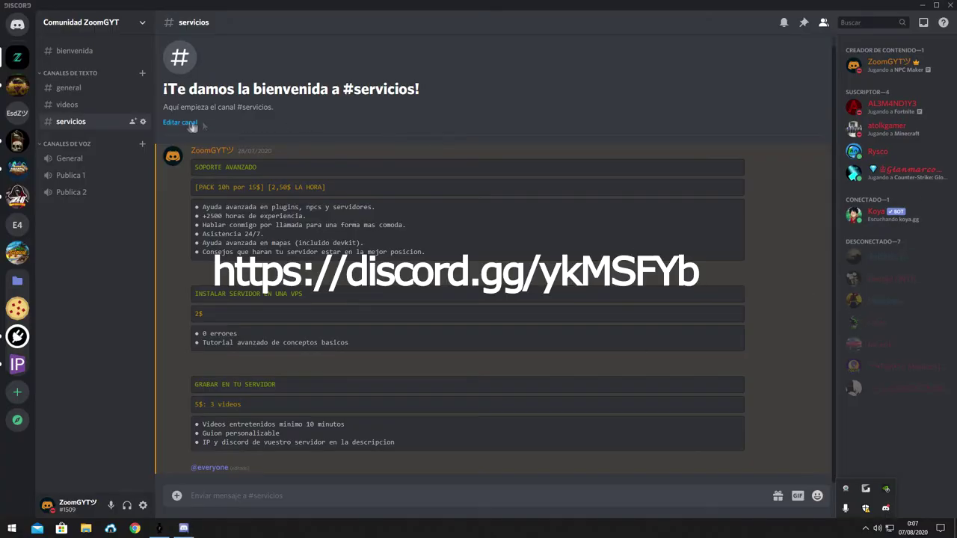
{"action": "left_click", "coordinate": [104, 87]}
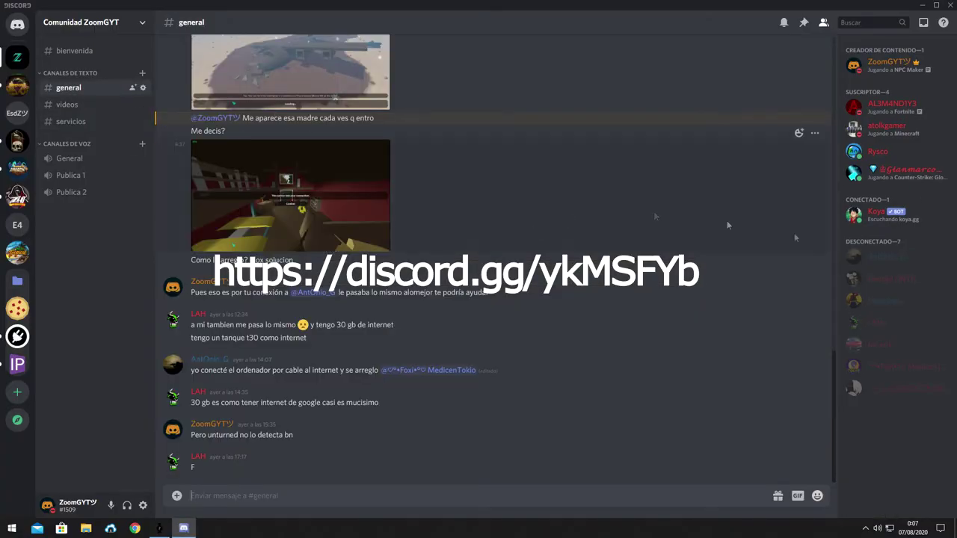
{"action": "left_click", "coordinate": [121, 122]}
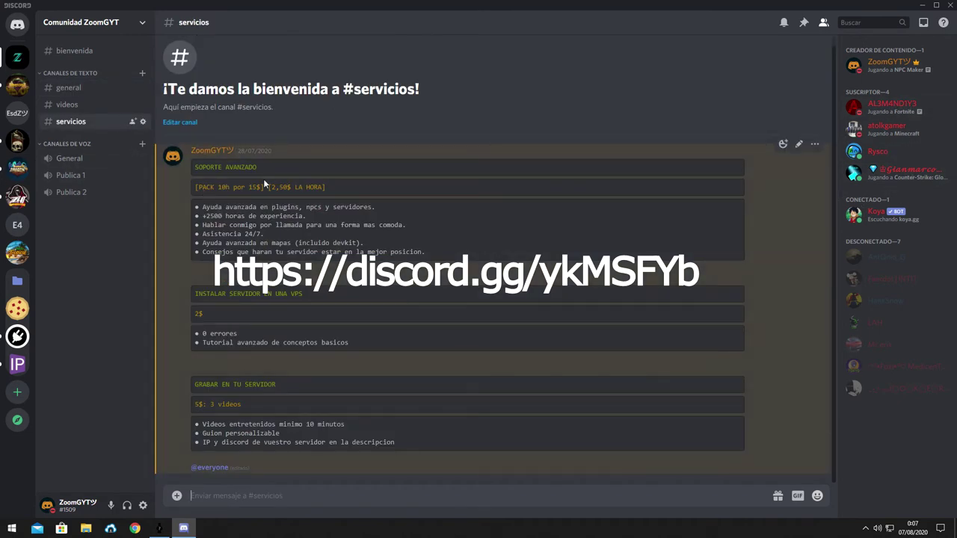
{"action": "left_click_drag", "start_coordinate": [304, 297], "coordinate": [194, 294]}
{"action": "left_click", "coordinate": [275, 362]}
{"action": "left_click", "coordinate": [107, 90]}
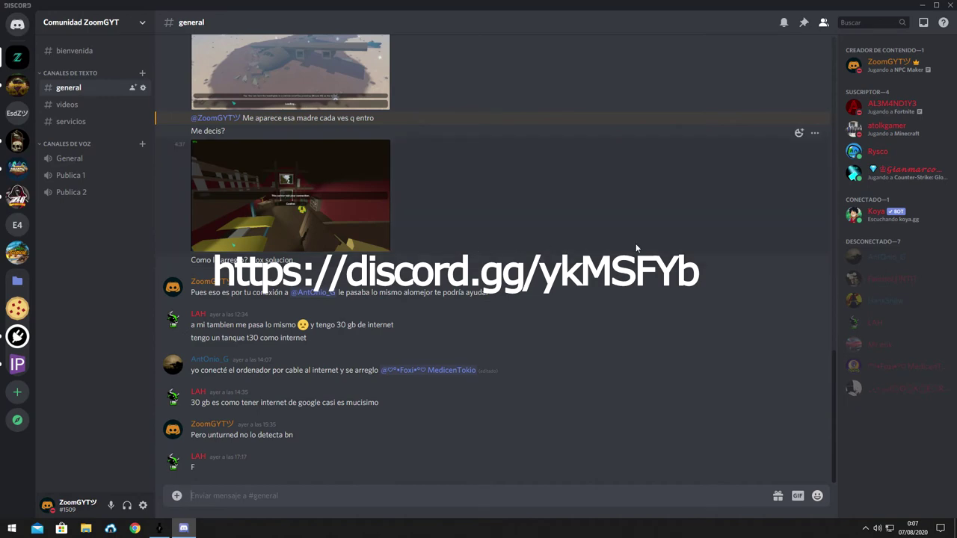
{"action": "left_click", "coordinate": [951, 4]}
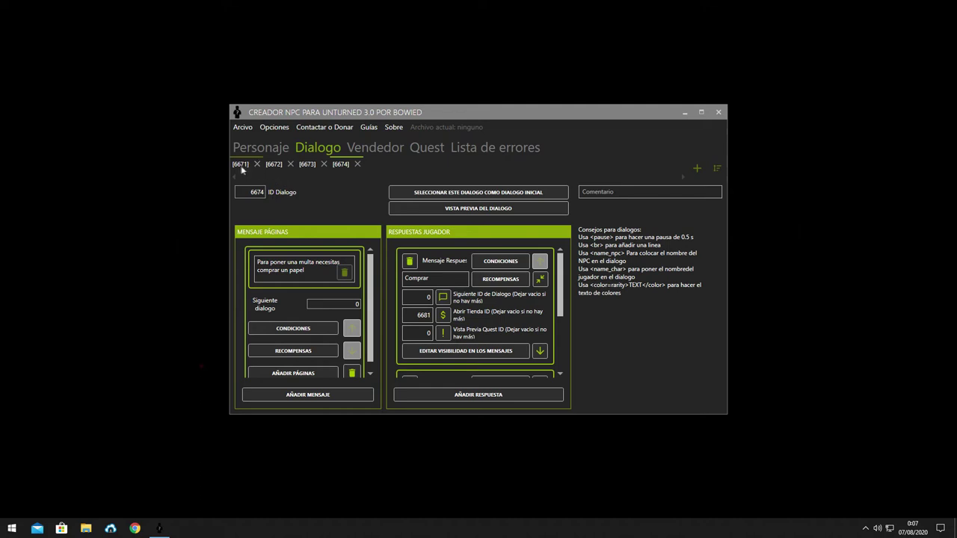
Preview dialogue 6671 with the Tutorial character, following "Quiero ser policia", "Cual es el discord" and "Okey, adios".
{"action": "scroll", "coordinate": [469, 307], "scroll_direction": "down", "scroll_amount": 4}
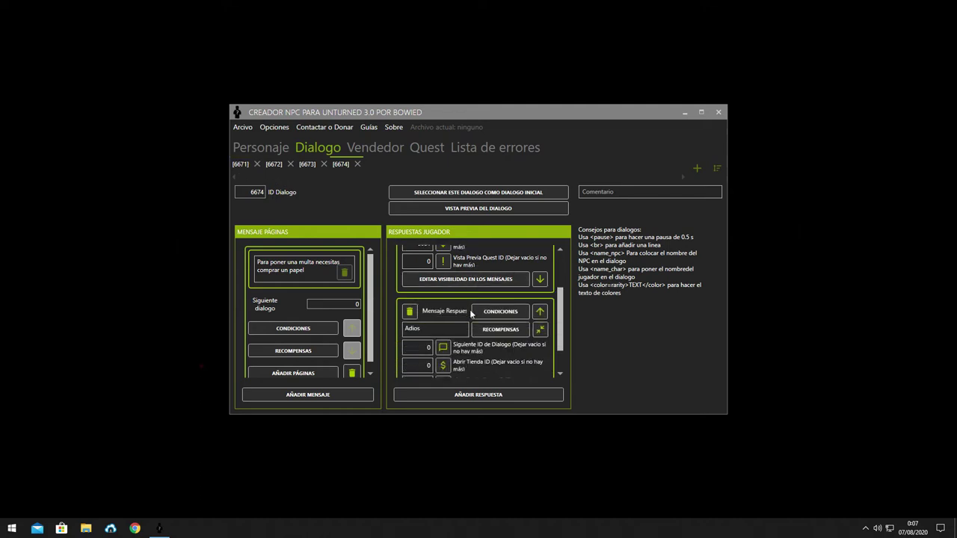
{"action": "left_click", "coordinate": [236, 167]}
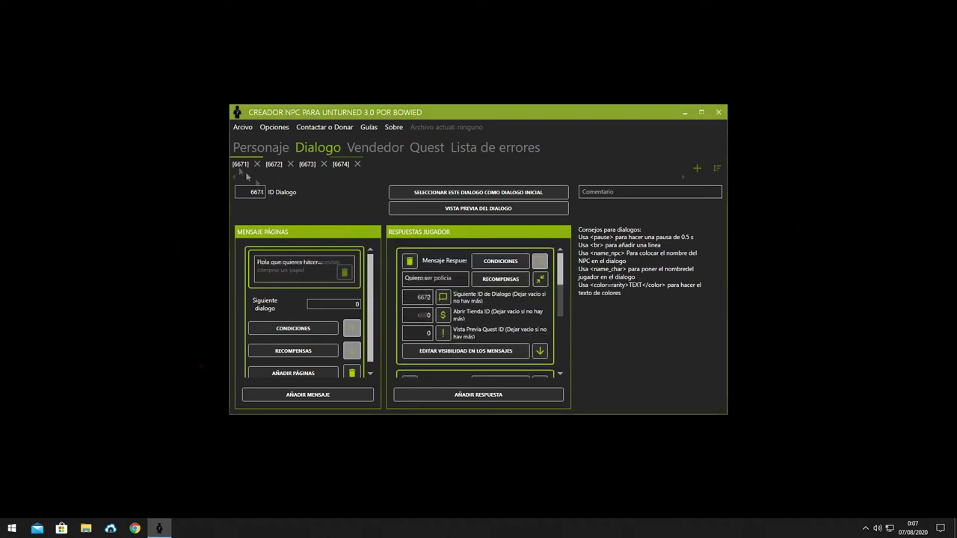
{"action": "scroll", "coordinate": [490, 357], "scroll_direction": "down", "scroll_amount": 2}
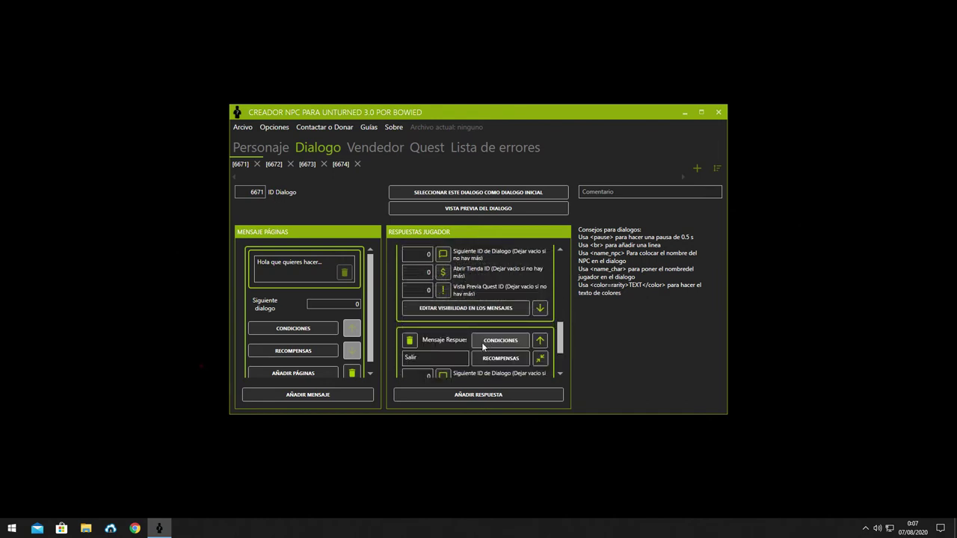
{"action": "scroll", "coordinate": [479, 340], "scroll_direction": "down", "scroll_amount": 2}
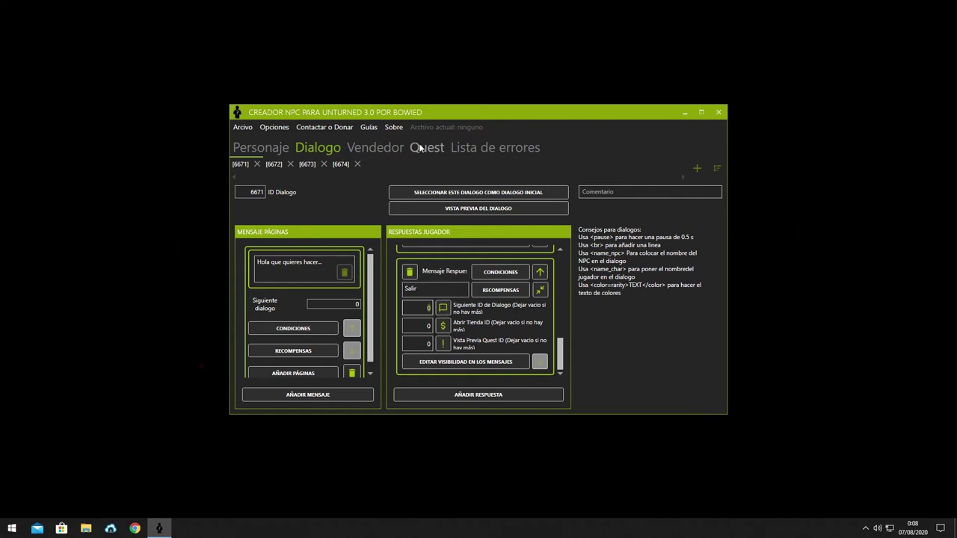
{"action": "left_click", "coordinate": [490, 210]}
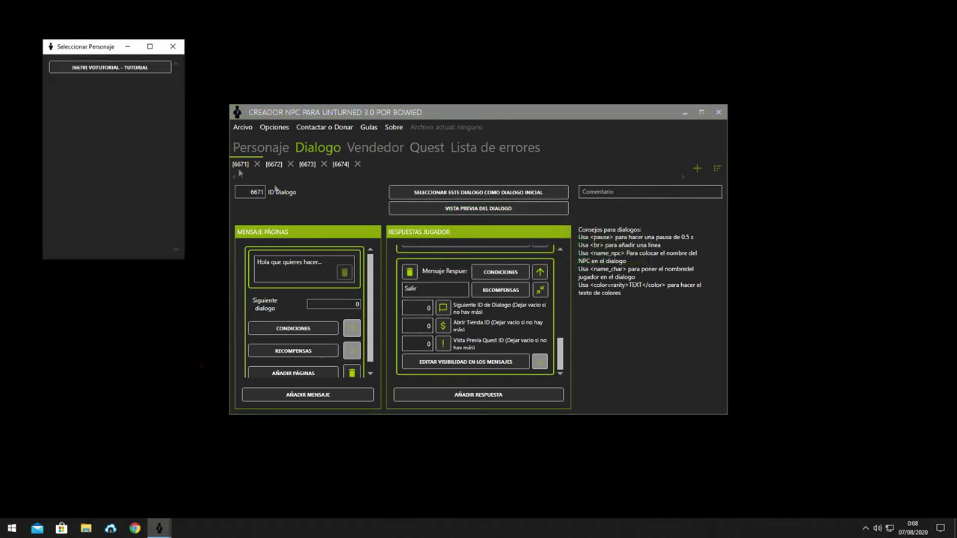
{"action": "left_click", "coordinate": [138, 67]}
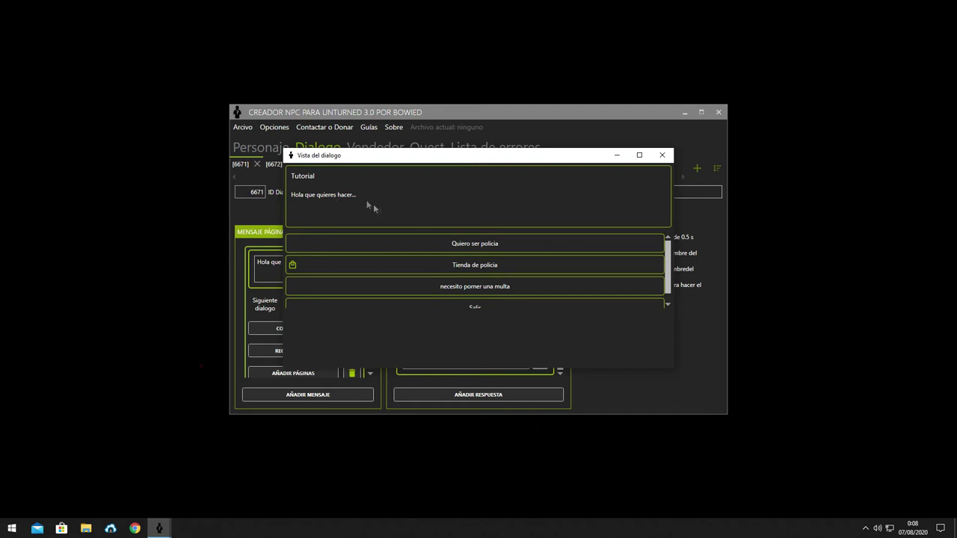
{"action": "left_click", "coordinate": [492, 244]}
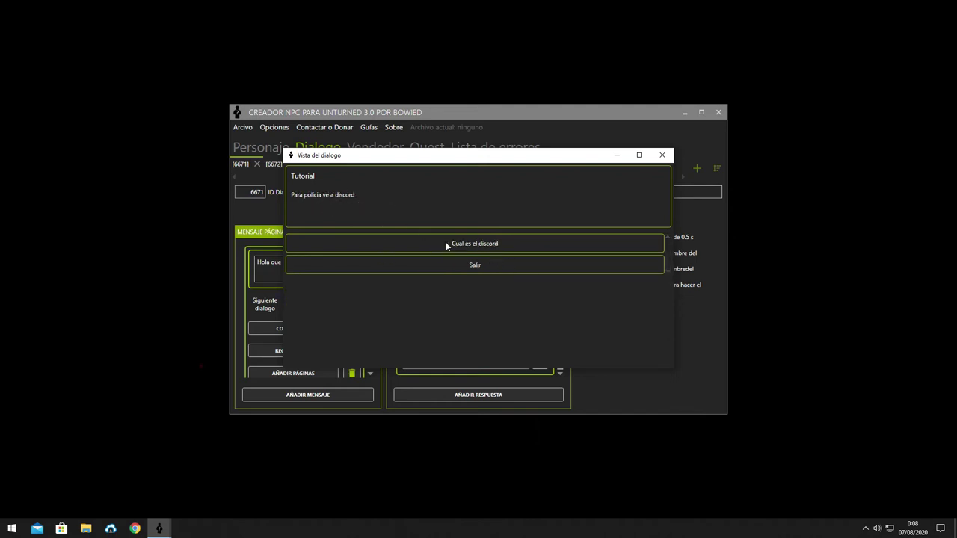
{"action": "left_click", "coordinate": [464, 248]}
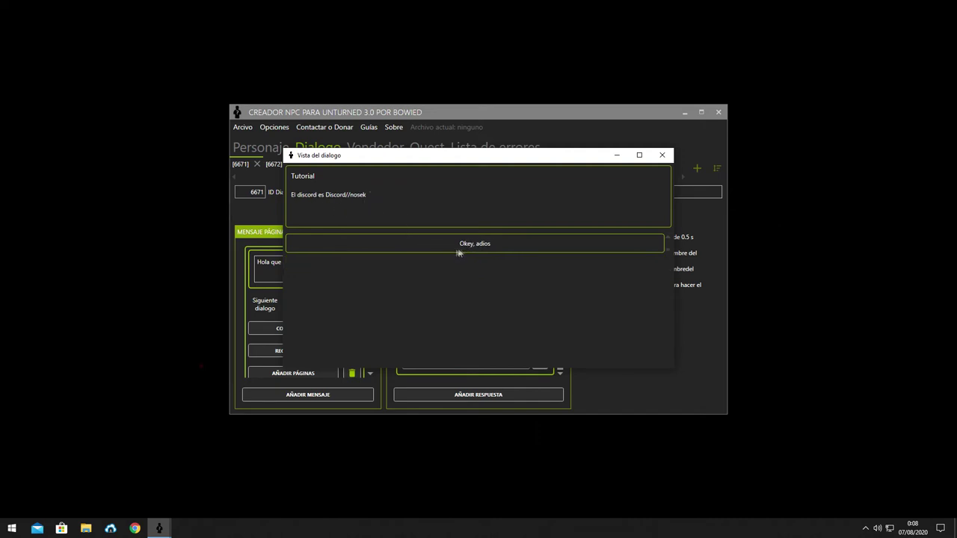
{"action": "left_click", "coordinate": [483, 247]}
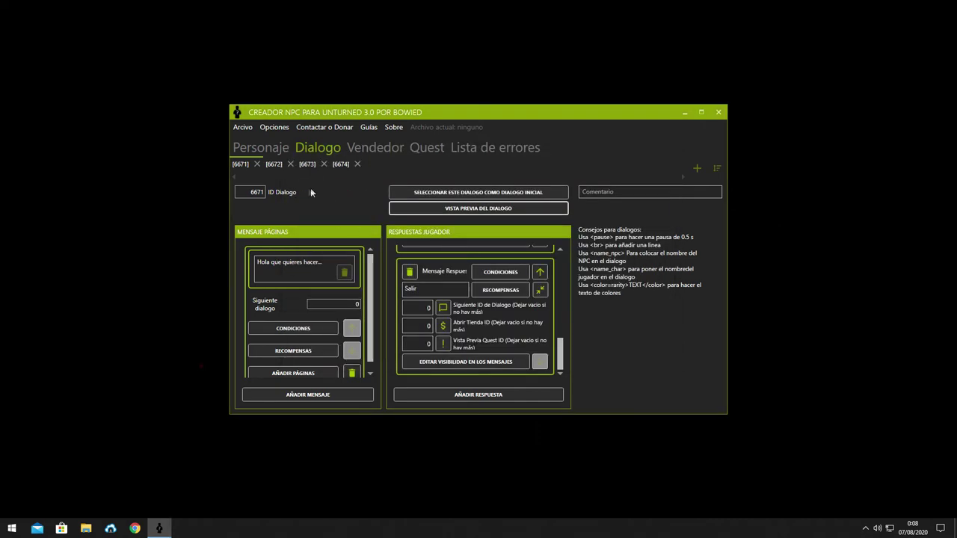
Preview dialogue 6671 again, check the shop opened by "Tienda de policia", and exit the preview.
{"action": "left_click", "coordinate": [467, 216]}
{"action": "left_click", "coordinate": [178, 108]}
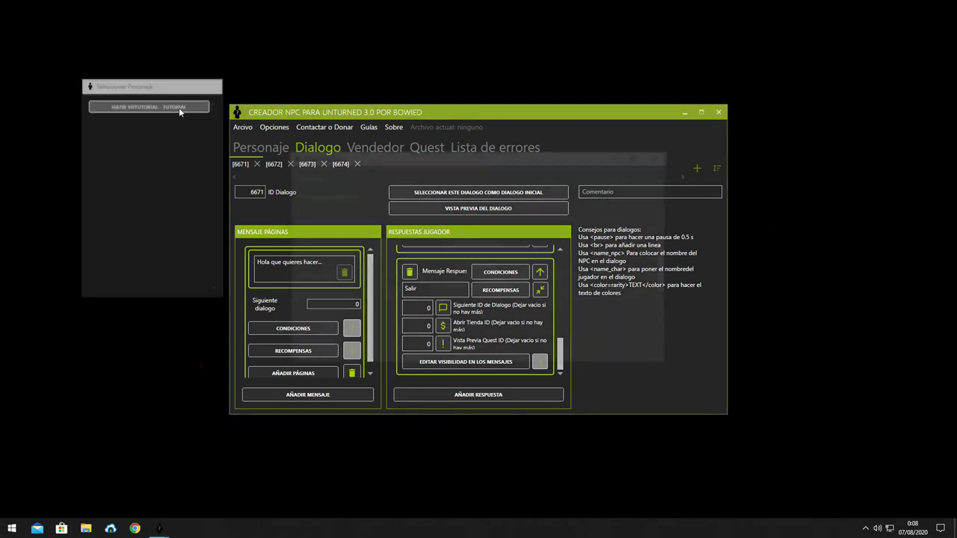
{"action": "left_click", "coordinate": [661, 77]}
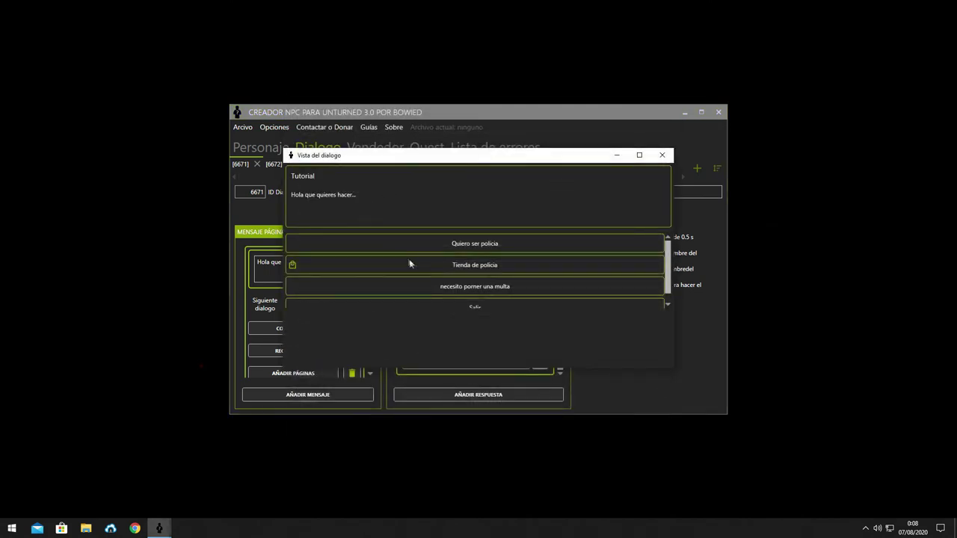
{"action": "left_click", "coordinate": [463, 266]}
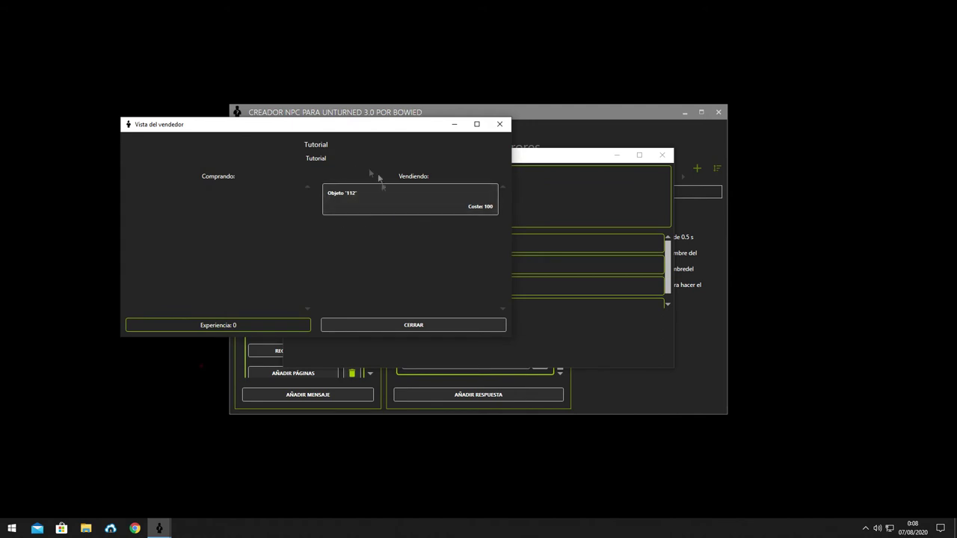
{"action": "left_click", "coordinate": [395, 328]}
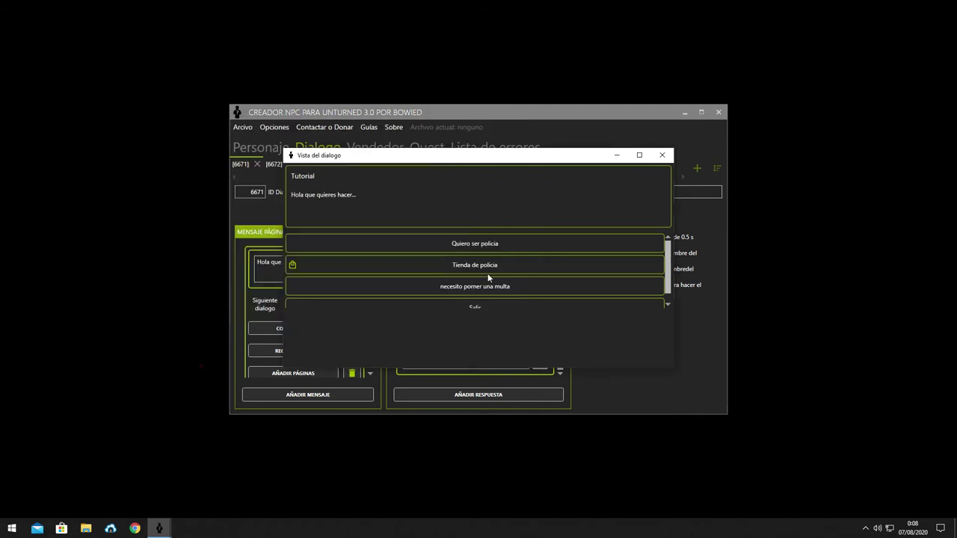
{"action": "scroll", "coordinate": [490, 293], "scroll_direction": "down", "scroll_amount": 1}
{"action": "left_click", "coordinate": [500, 280]}
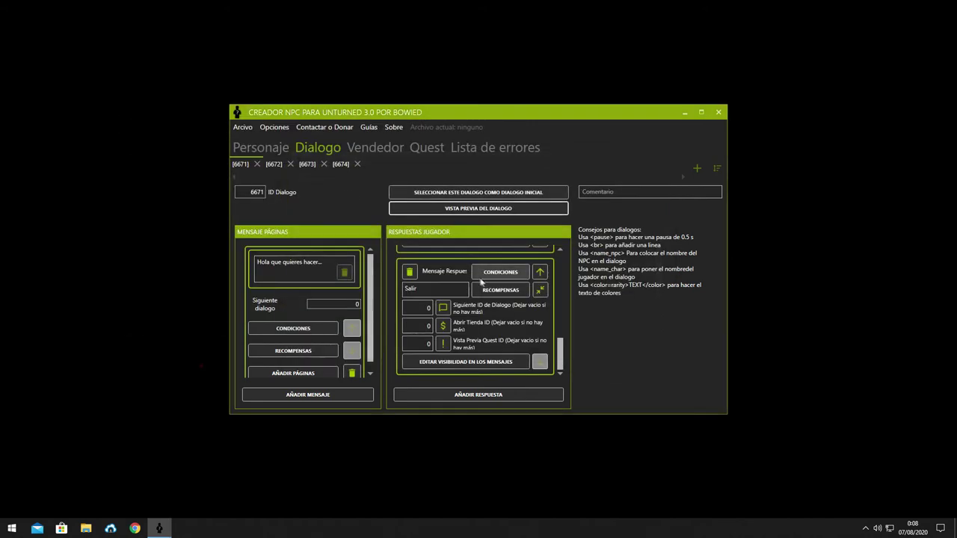
Preview dialogue 6671 with the Tutorial character and follow the "necesito porner una multa" reply.
{"action": "left_click", "coordinate": [482, 209]}
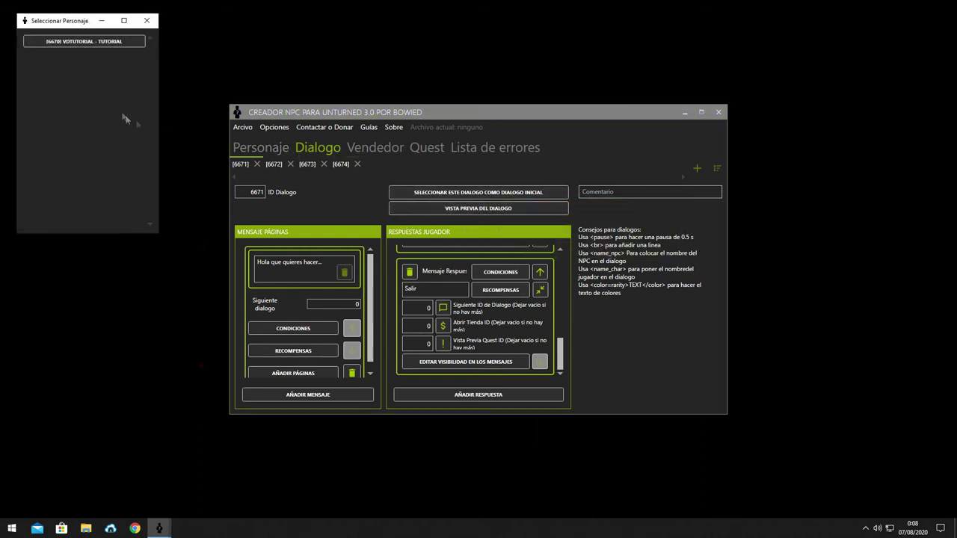
{"action": "left_click", "coordinate": [100, 46]}
{"action": "left_click", "coordinate": [662, 78]}
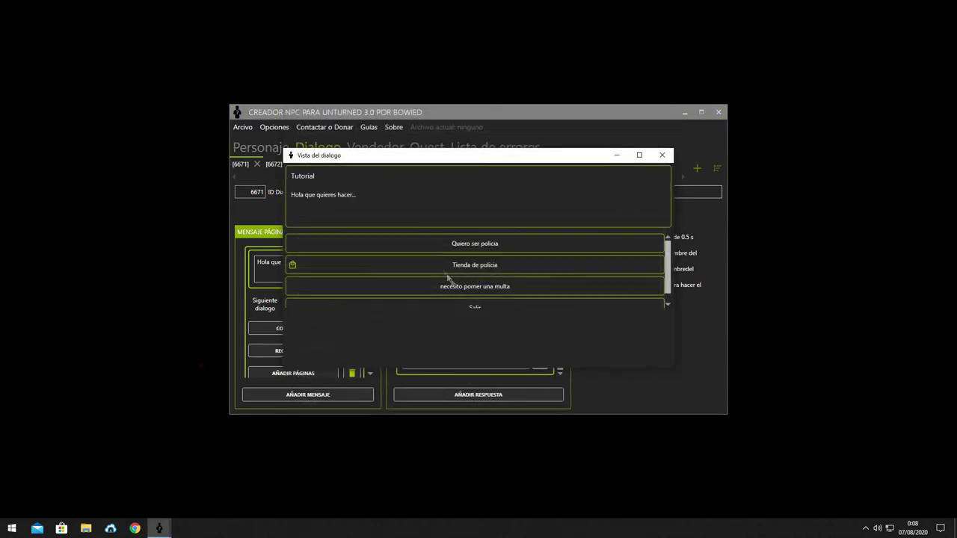
{"action": "left_click", "coordinate": [474, 293]}
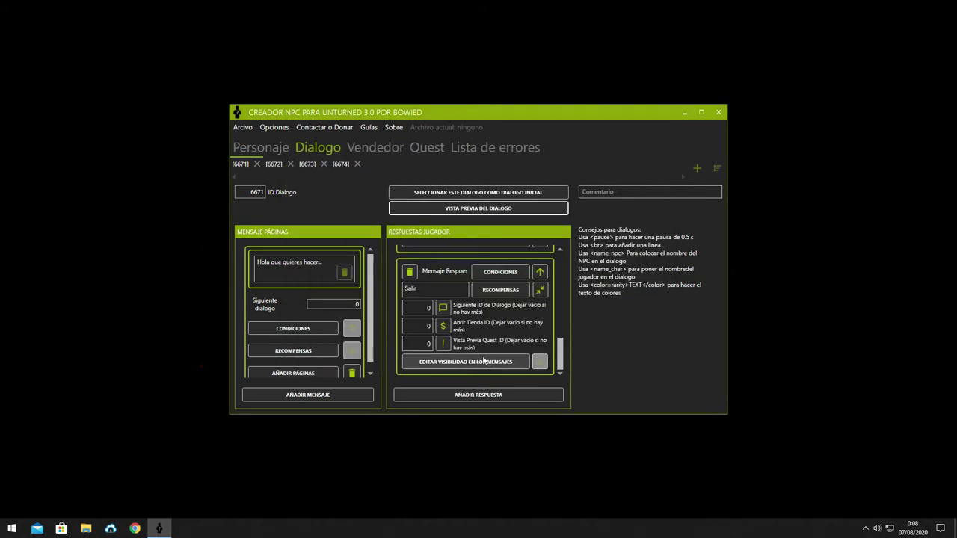
Try linking the "necesito porner una multa" reply to shop 6681, and clear that shop link.
{"action": "scroll", "coordinate": [453, 338], "scroll_direction": "down", "scroll_amount": 3}
{"action": "scroll", "coordinate": [449, 336], "scroll_direction": "down", "scroll_amount": 1}
{"action": "left_click", "coordinate": [442, 323]}
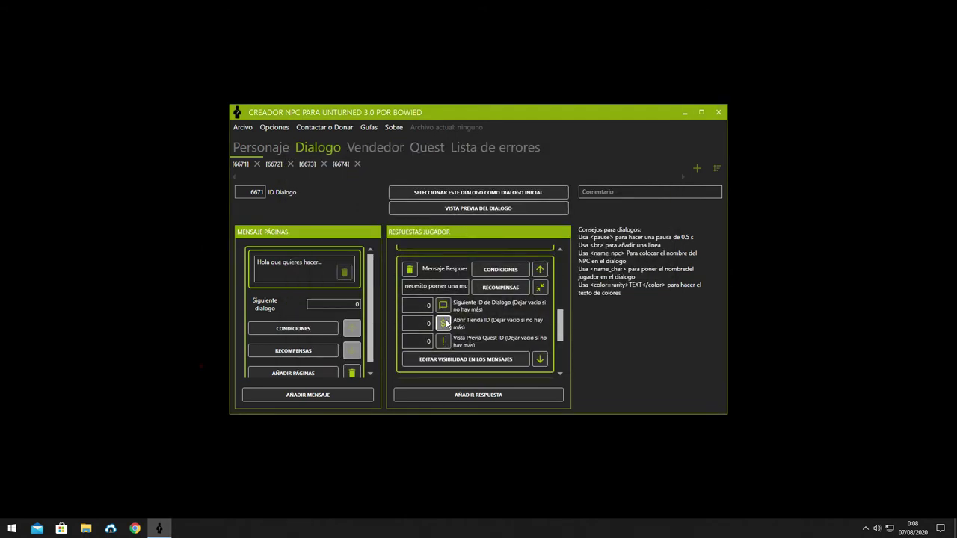
{"action": "left_click", "coordinate": [98, 83]}
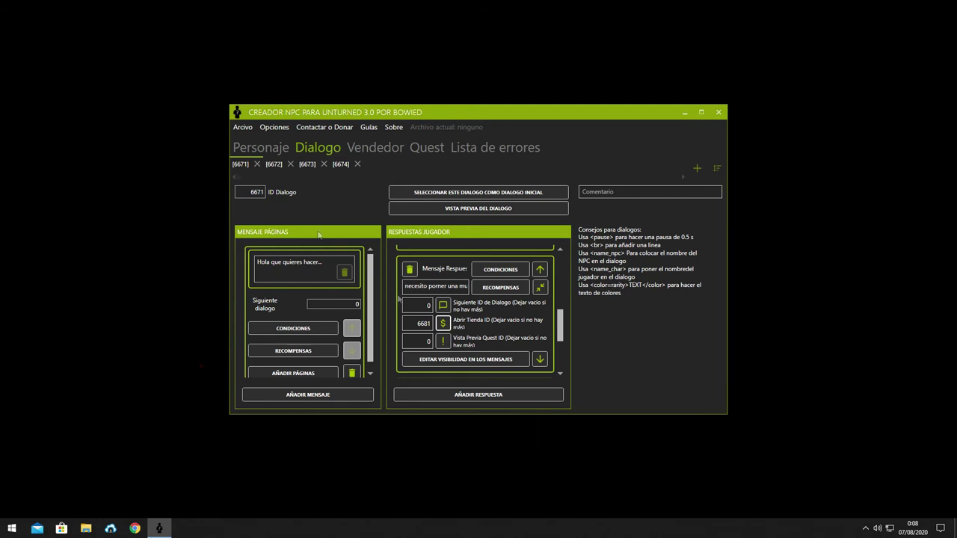
{"action": "left_click", "coordinate": [442, 323]}
{"action": "left_click", "coordinate": [186, 59]}
Set dialogue 6674 as the next dialogue of the "necesito porner una multa" reply and check the content of dialogue 6674.
{"action": "left_click", "coordinate": [442, 305]}
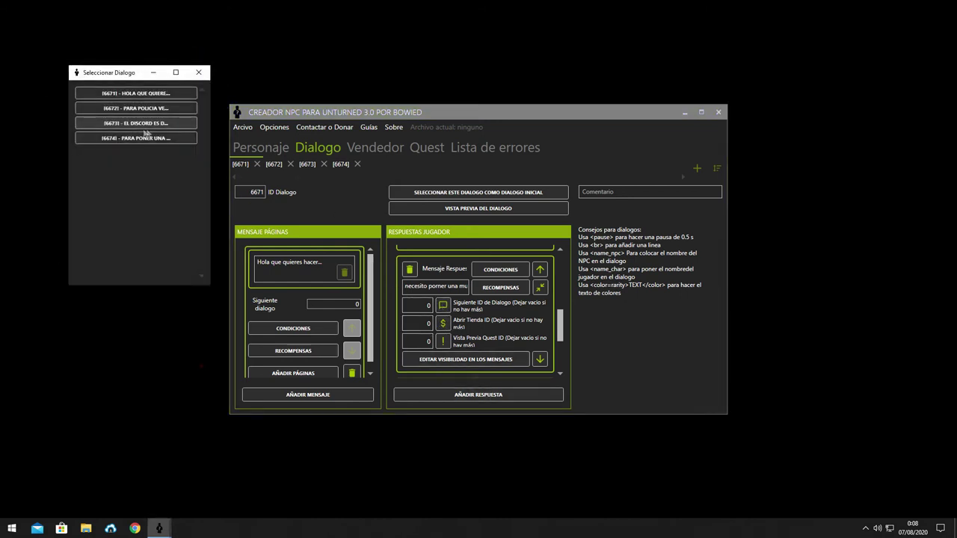
{"action": "left_click", "coordinate": [137, 107]}
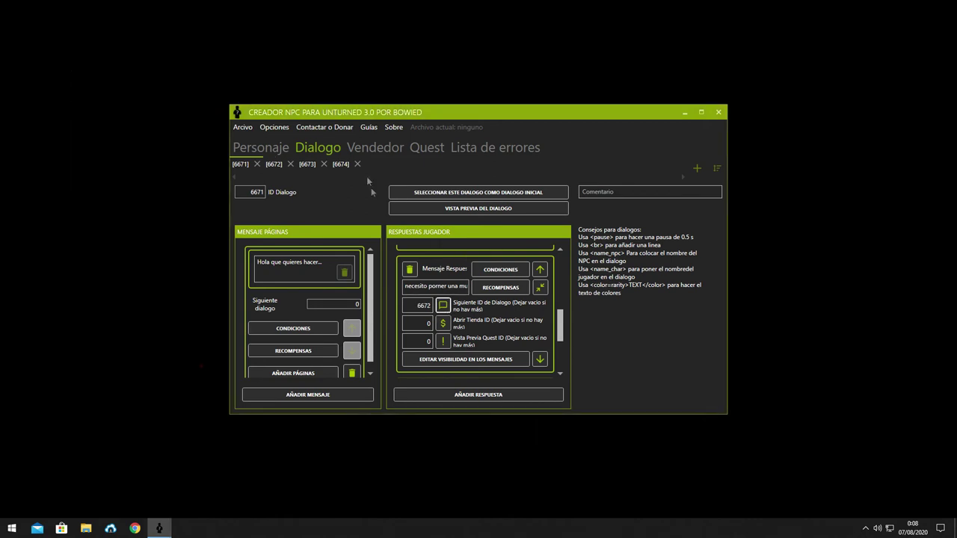
{"action": "left_click", "coordinate": [372, 147]}
{"action": "left_click", "coordinate": [336, 149]}
{"action": "left_click", "coordinate": [442, 305]}
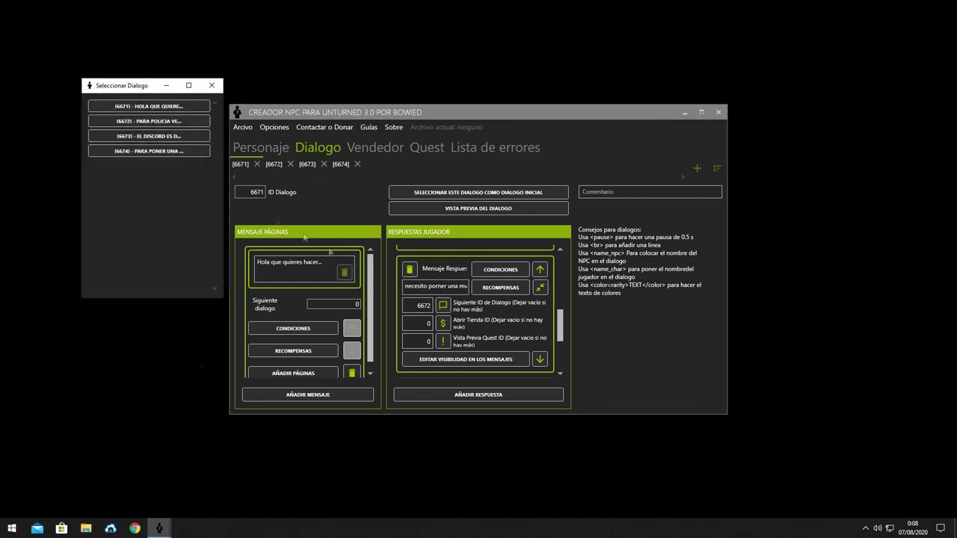
{"action": "left_click", "coordinate": [184, 150]}
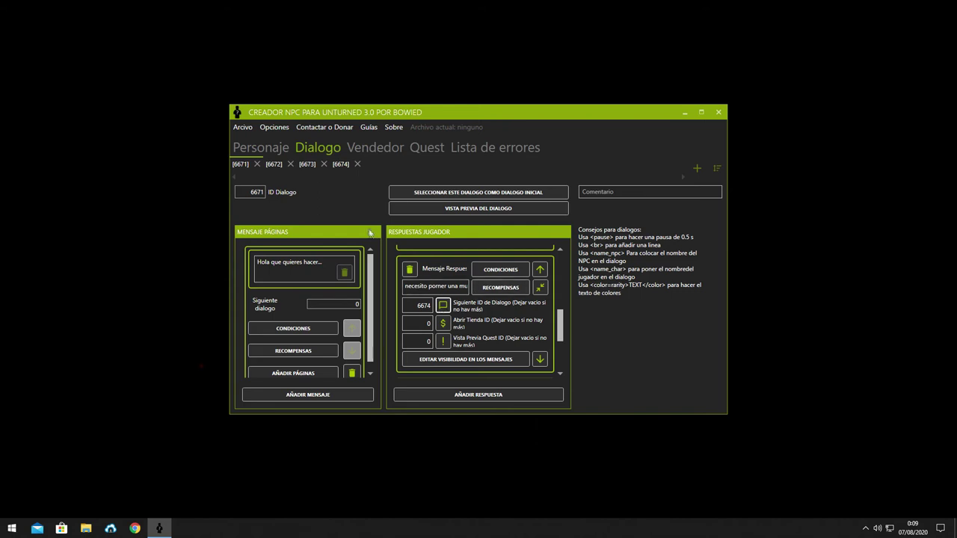
{"action": "left_click", "coordinate": [350, 166]}
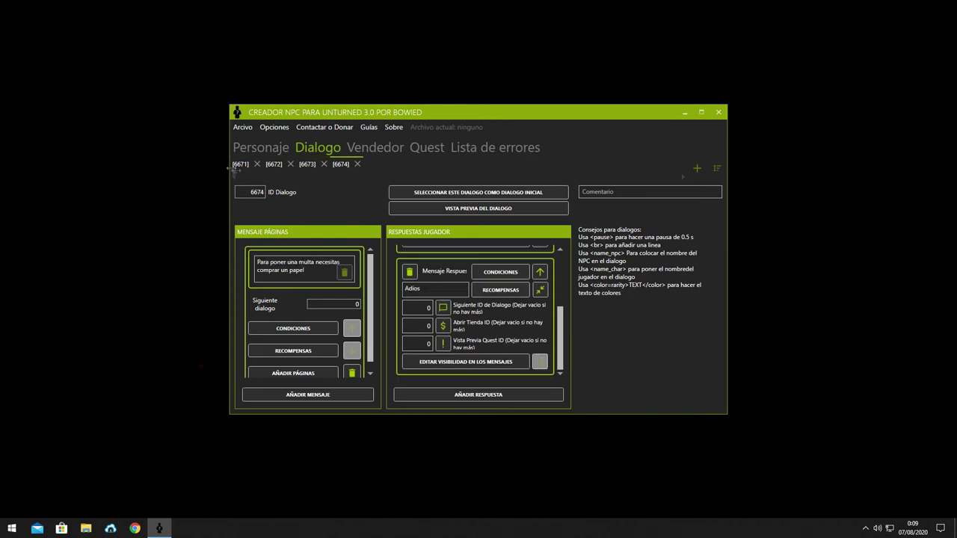
Preview dialogue 6671 with the Tutorial character, following "necesito porner una multa", "Comprar" and "Adios", and preview it again using "Salir".
{"action": "left_click", "coordinate": [476, 208]}
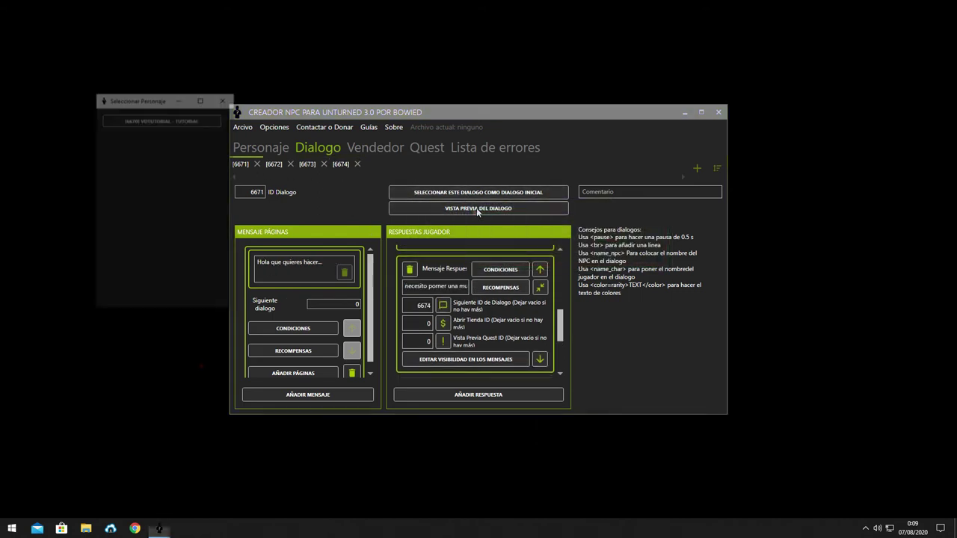
{"action": "left_click", "coordinate": [188, 121]}
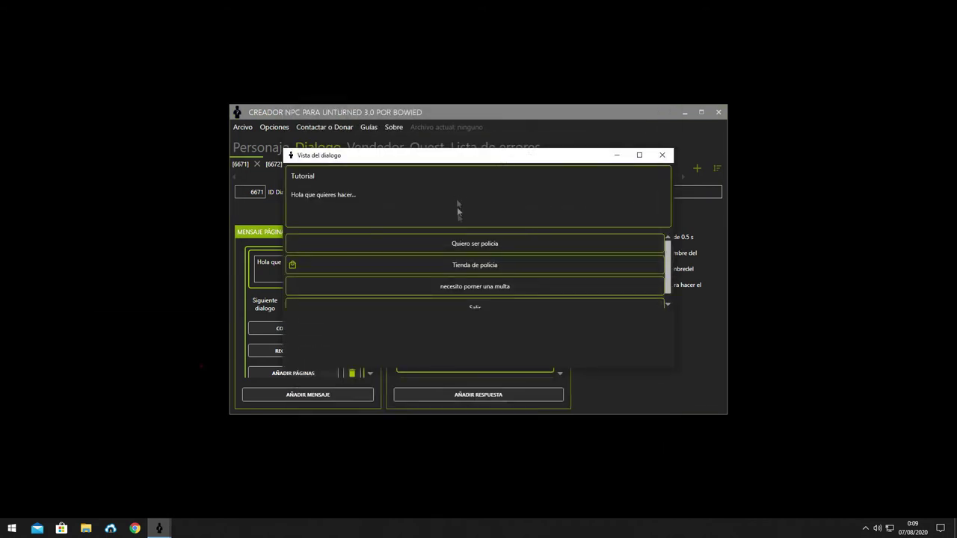
{"action": "left_click", "coordinate": [473, 289]}
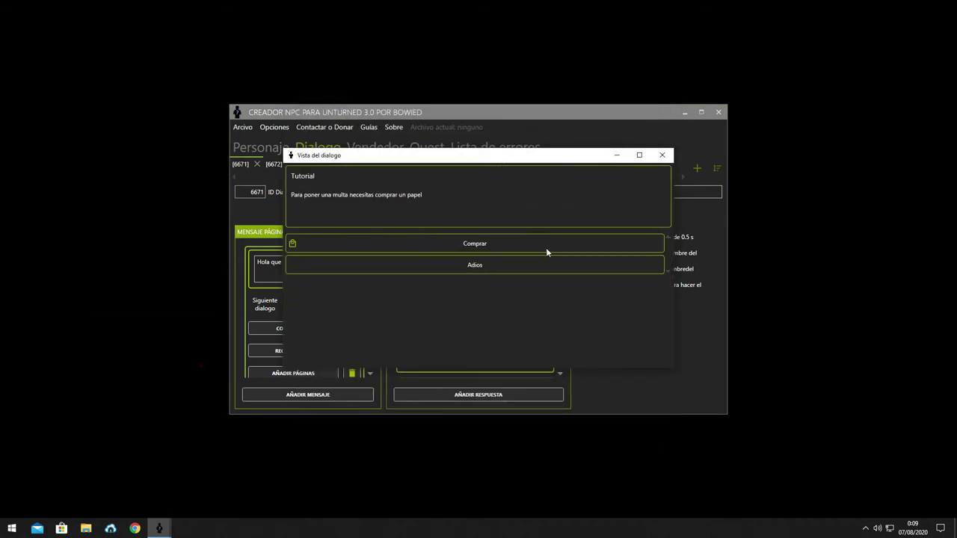
{"action": "left_click", "coordinate": [470, 245]}
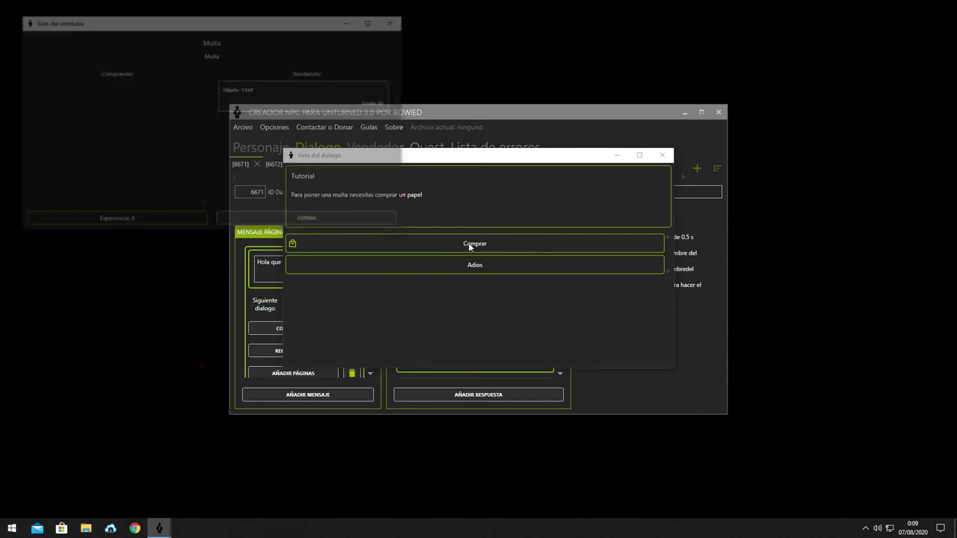
{"action": "left_click", "coordinate": [395, 20]}
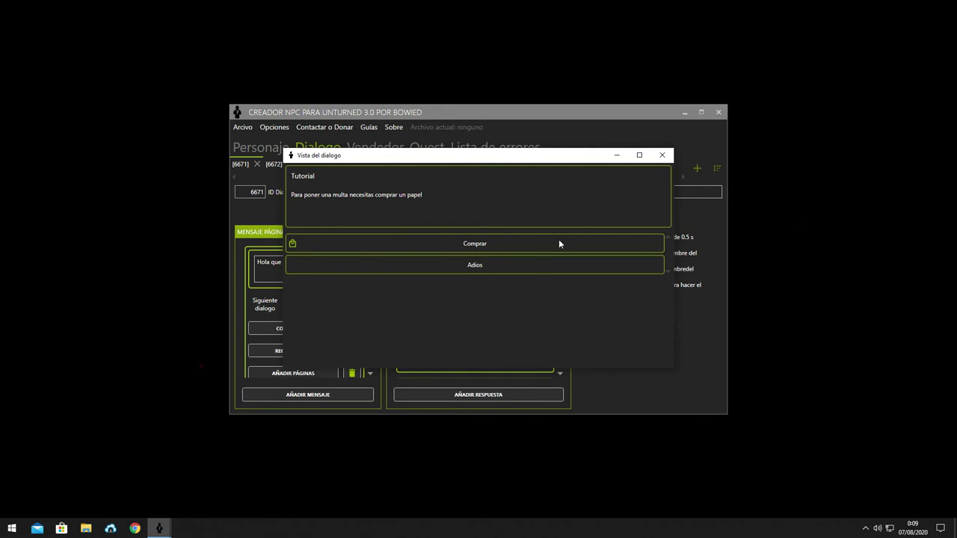
{"action": "left_click", "coordinate": [478, 267]}
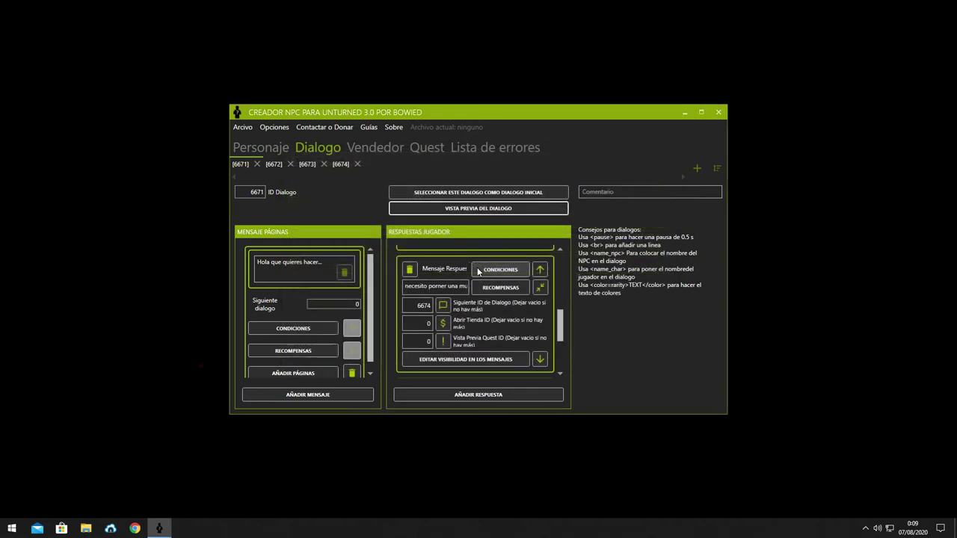
{"action": "left_click", "coordinate": [478, 192]}
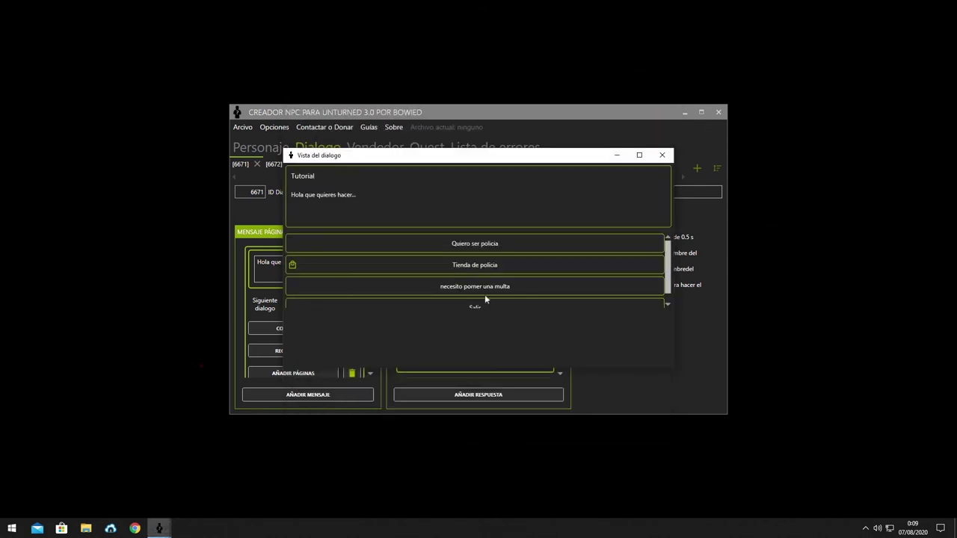
{"action": "left_click", "coordinate": [479, 300]}
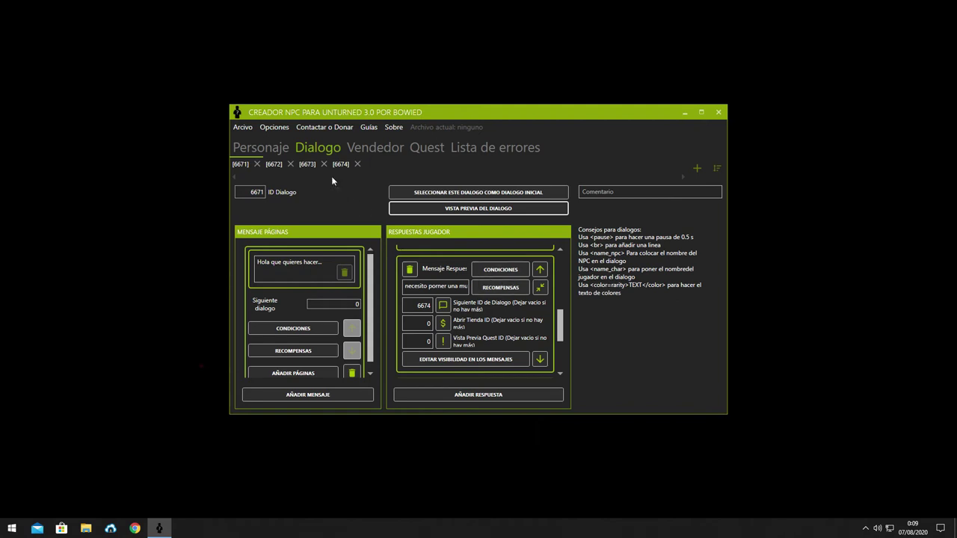
Start saving the project and create a folder named NPCS in Escritorio.
{"action": "left_click", "coordinate": [242, 127]}
{"action": "left_click", "coordinate": [281, 173]}
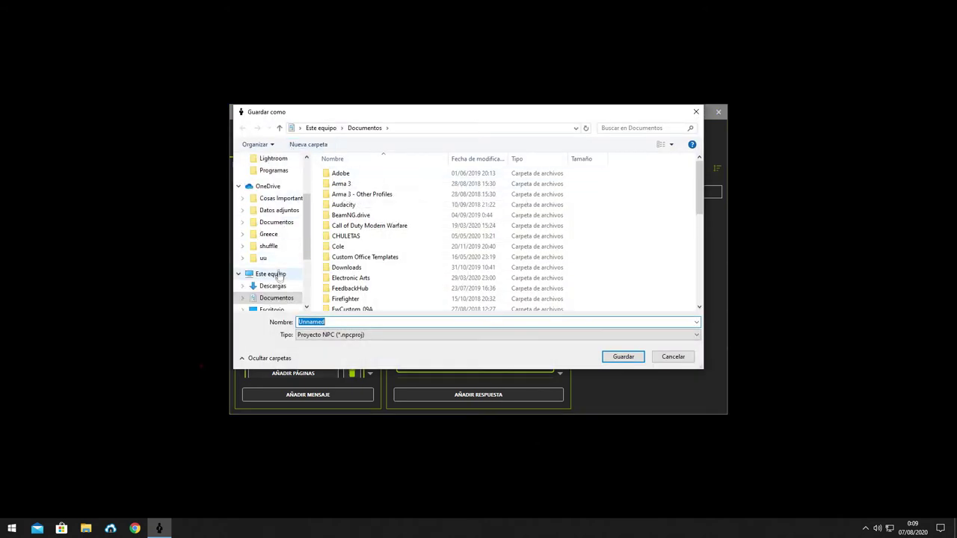
{"action": "scroll", "coordinate": [279, 227], "scroll_direction": "down", "scroll_amount": 1}
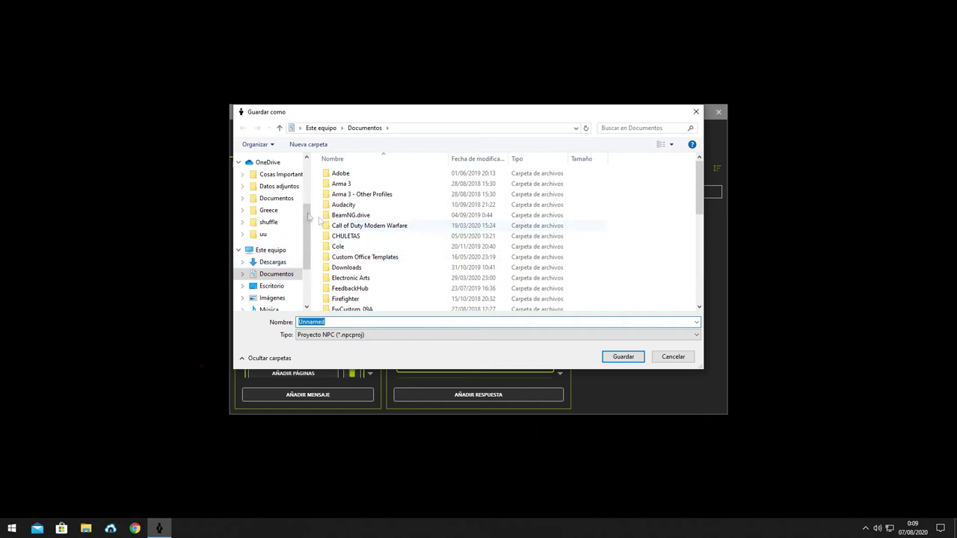
{"action": "scroll", "coordinate": [275, 261], "scroll_direction": "down", "scroll_amount": 1}
{"action": "left_click", "coordinate": [272, 270]}
{"action": "right_click", "coordinate": [628, 236]}
{"action": "mouse_move", "coordinate": [676, 342]}
{"action": "left_click", "coordinate": [766, 342]}
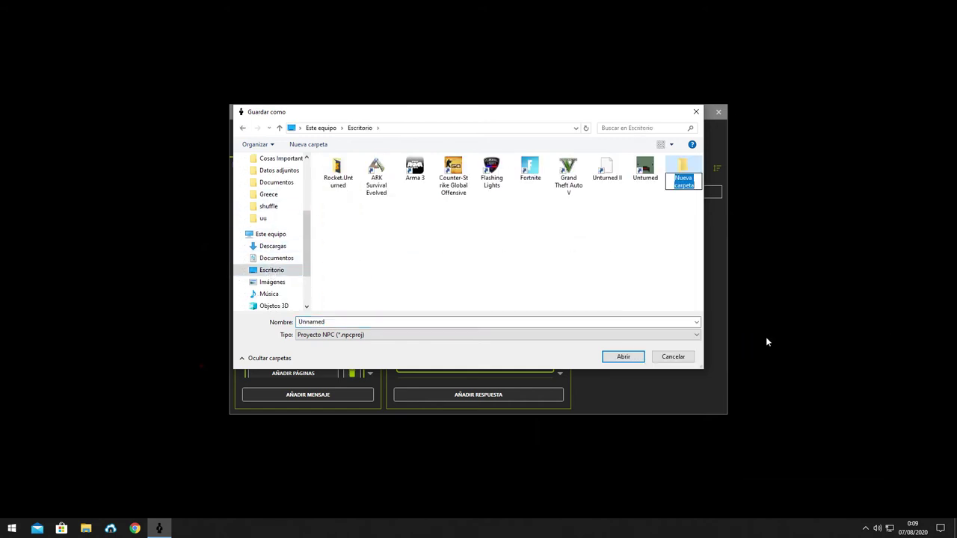
{"action": "type", "text": "NPCS"}
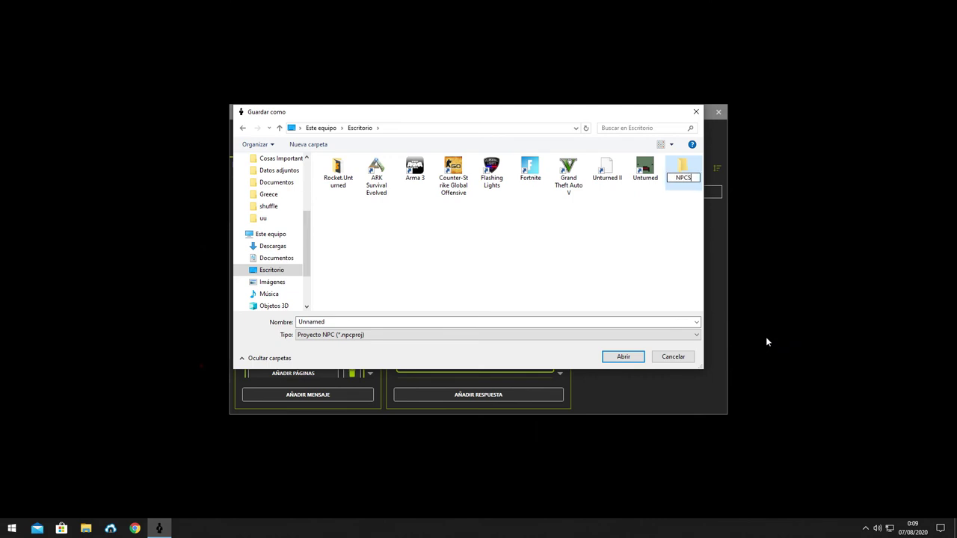
{"action": "key", "text": "Return"}
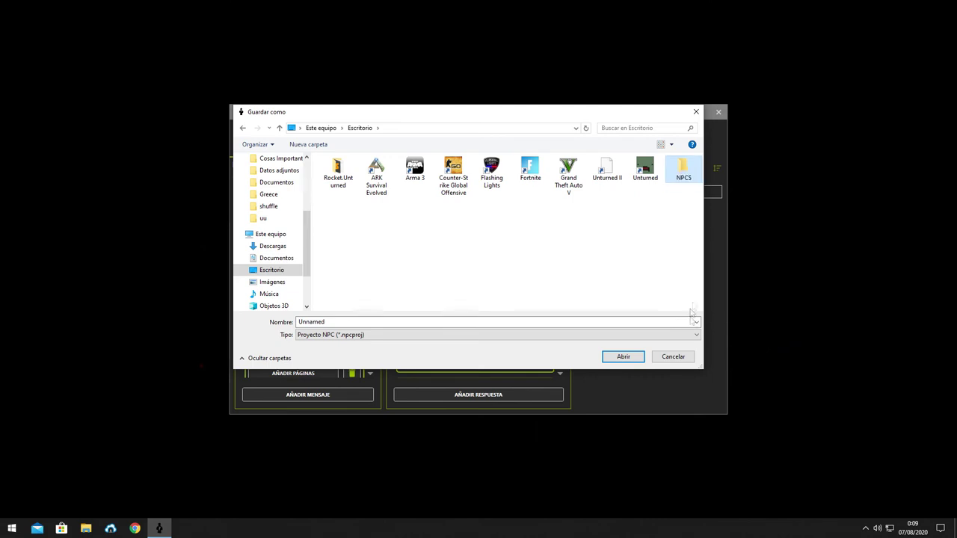
Create a COPIA subfolder inside NPCS and save the project there as POLICIA.
{"action": "double_click", "coordinate": [688, 176]}
{"action": "right_click", "coordinate": [508, 250]}
{"action": "mouse_move", "coordinate": [583, 366]}
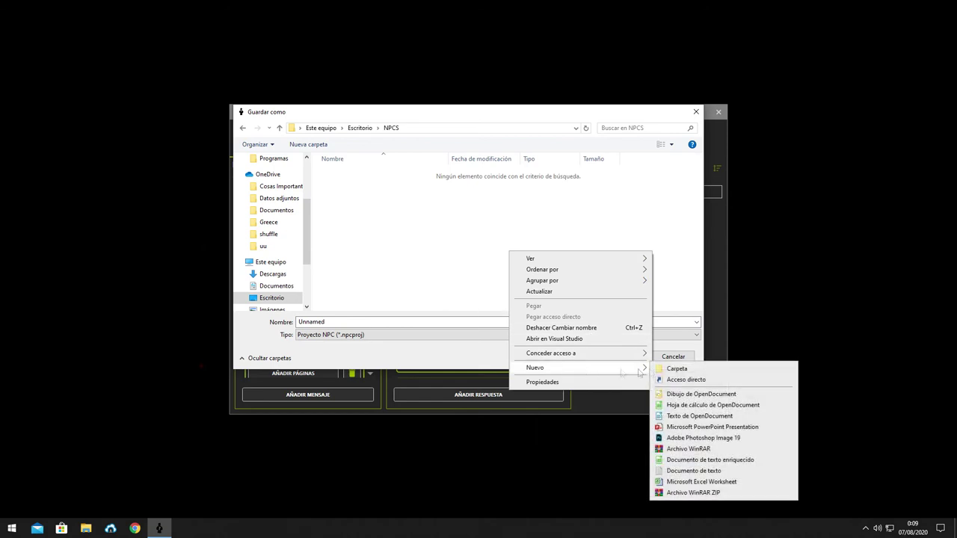
{"action": "left_click", "coordinate": [672, 368]}
{"action": "type", "text": "C"}
{"action": "key", "text": "Return"}
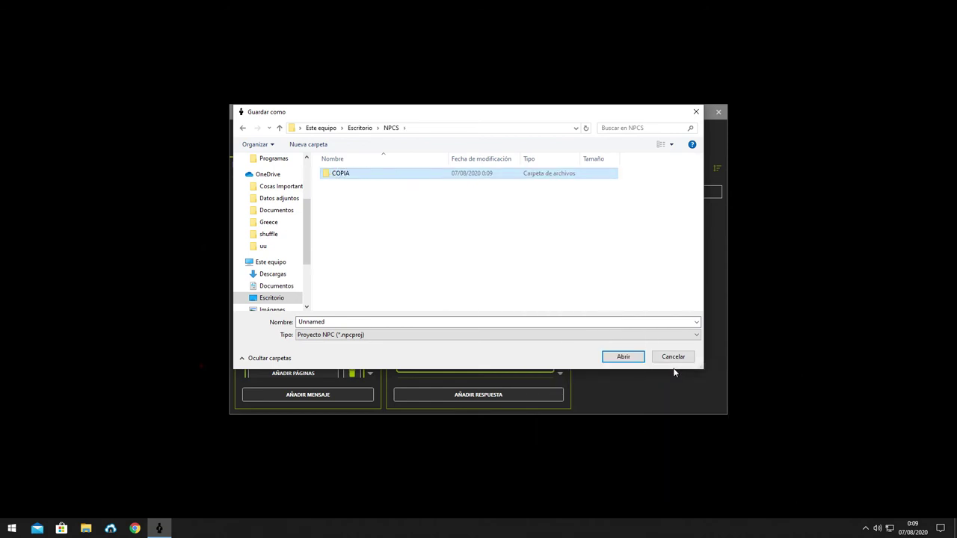
{"action": "double_click", "coordinate": [433, 178]}
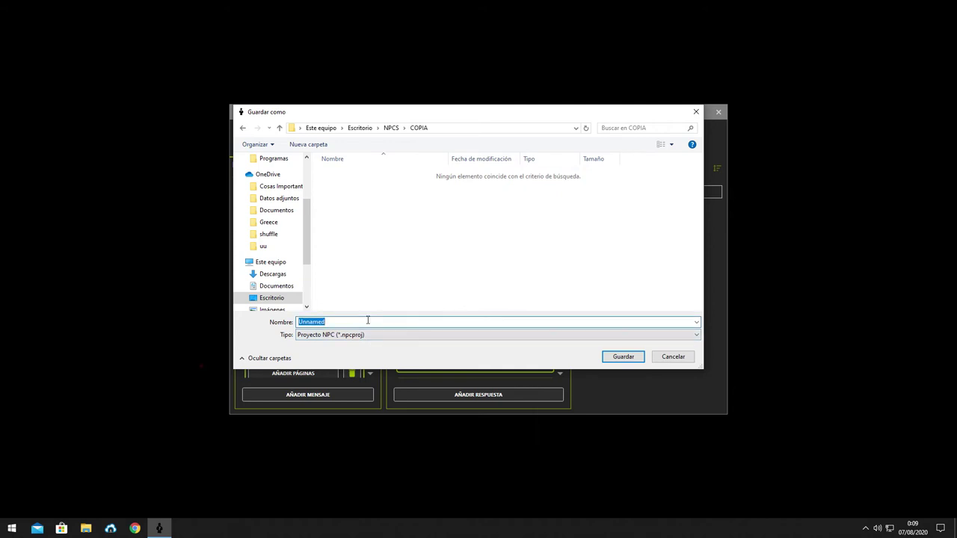
{"action": "left_click", "coordinate": [632, 358]}
Switch to File Explorer and locate the saved POLICIA file in Escritorio\NPCS\COPIA.
{"action": "left_click", "coordinate": [86, 529]}
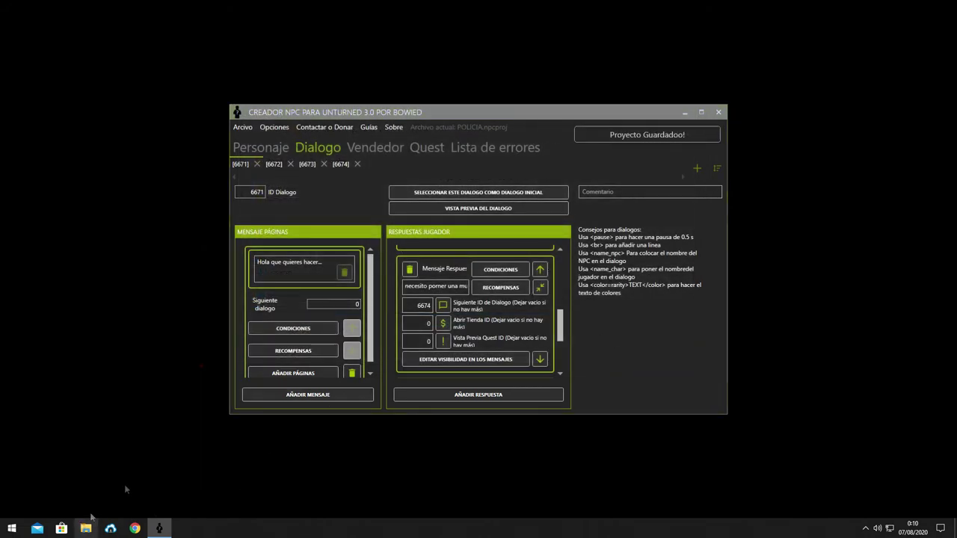
{"action": "double_click", "coordinate": [178, 171]}
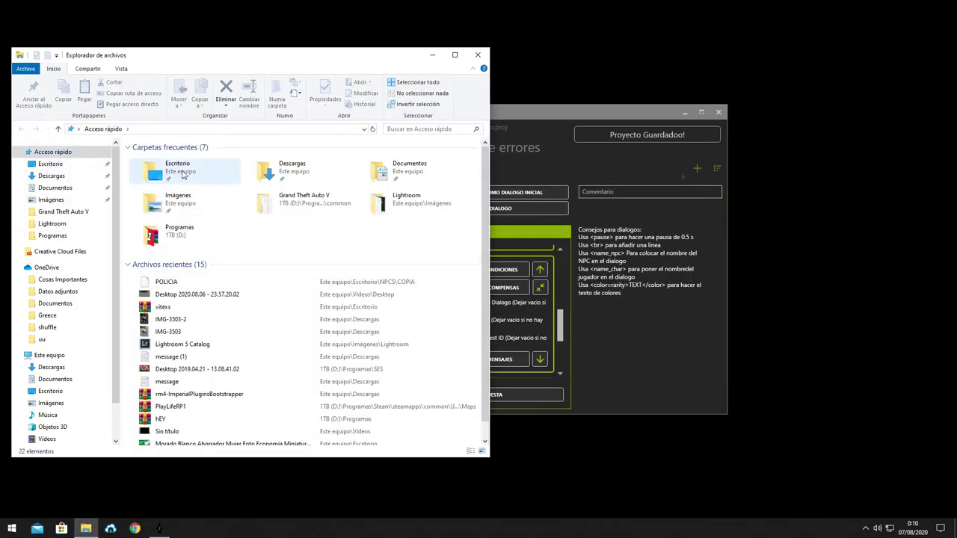
{"action": "double_click", "coordinate": [149, 429]}
{"action": "left_click", "coordinate": [148, 162]}
{"action": "double_click", "coordinate": [148, 160]}
{"action": "left_click", "coordinate": [160, 159]}
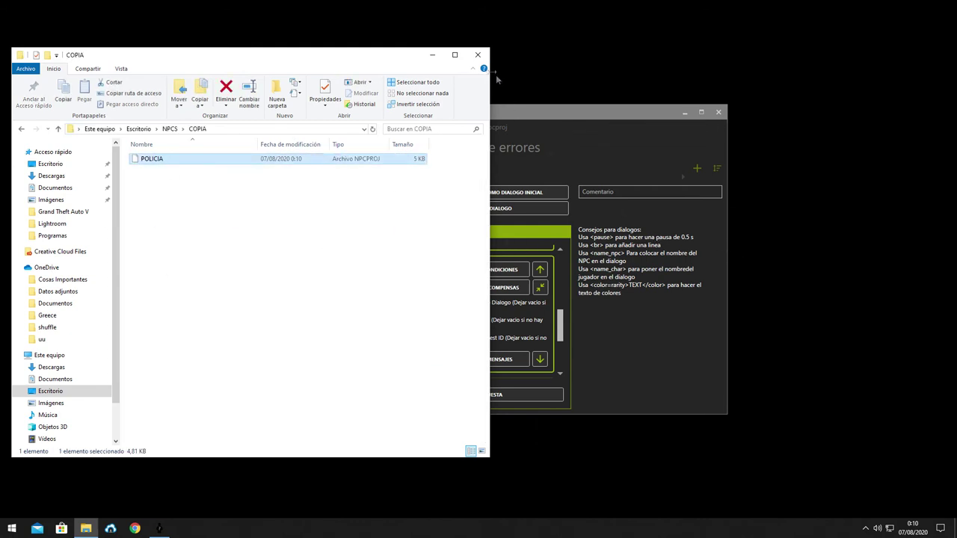
Switch back to the NPC creator, save the POLICIA project again and close the program.
{"action": "left_click", "coordinate": [636, 144]}
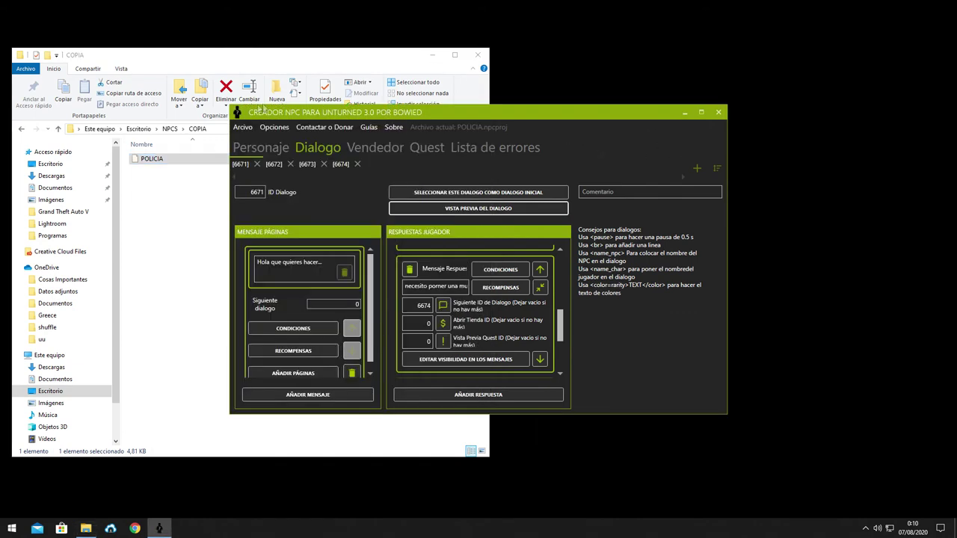
{"action": "left_click", "coordinate": [243, 127]}
{"action": "left_click", "coordinate": [277, 173]}
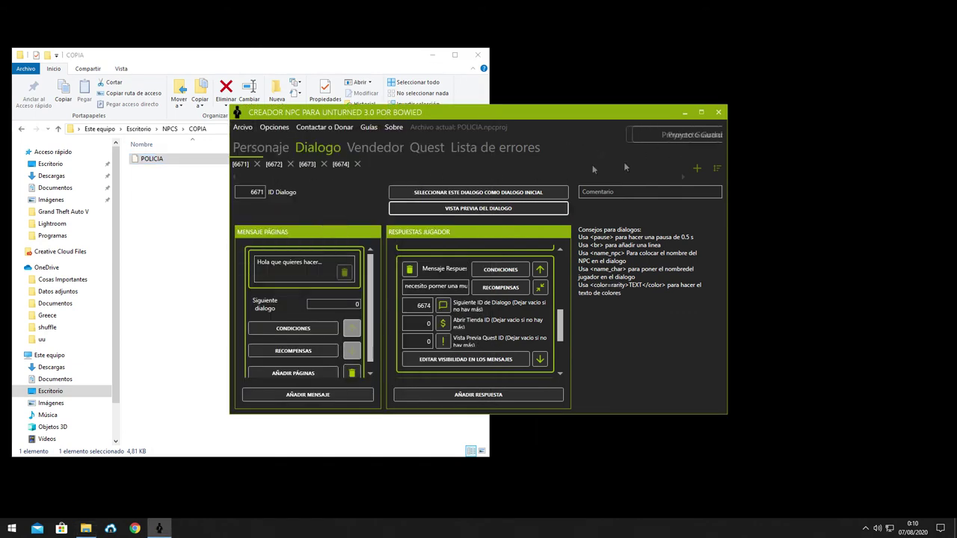
{"action": "left_click", "coordinate": [716, 112]}
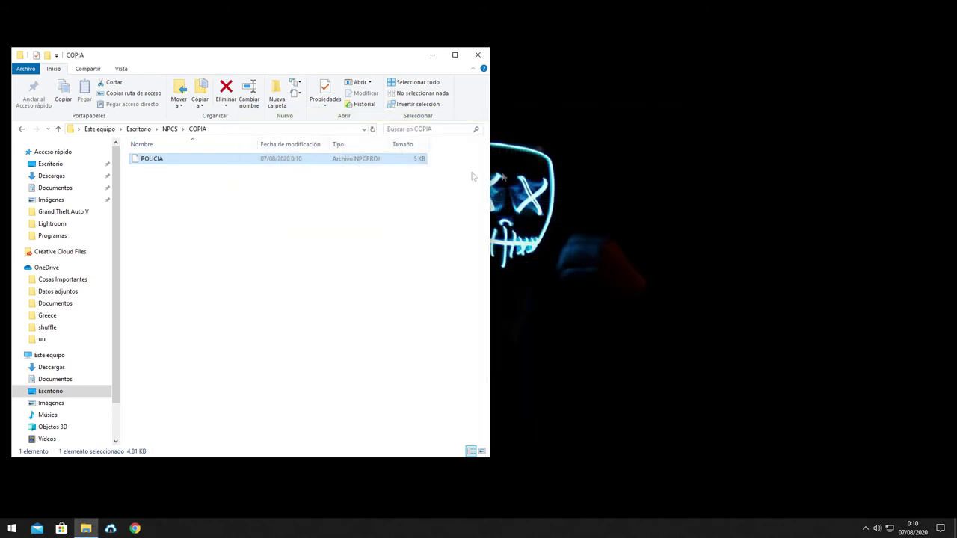
Search Windows for "npc", show the program's location in Descargas and launch BowieD.Unturned.NPCMaker.
{"action": "key", "text": "super"}
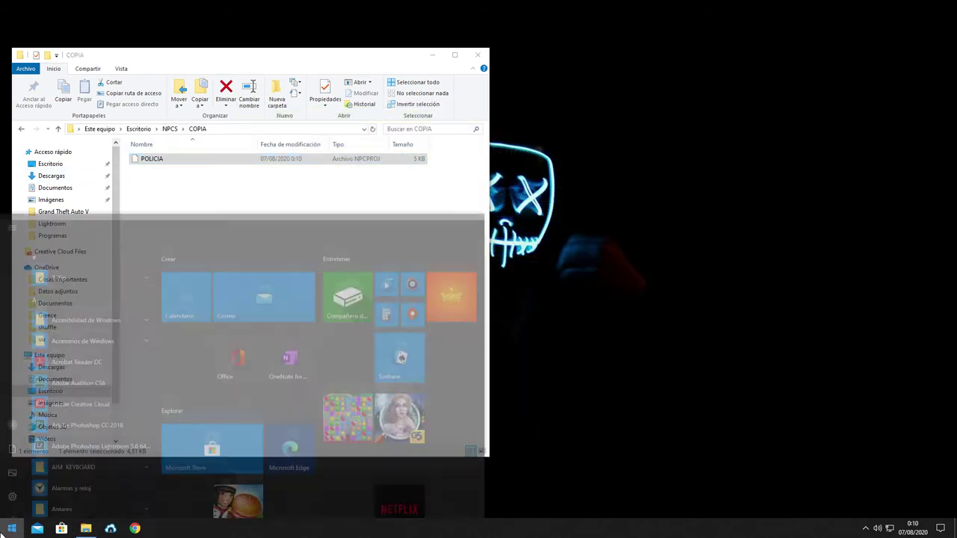
{"action": "type", "text": "npc"}
{"action": "left_click", "coordinate": [213, 222]}
{"action": "double_click", "coordinate": [217, 212]}
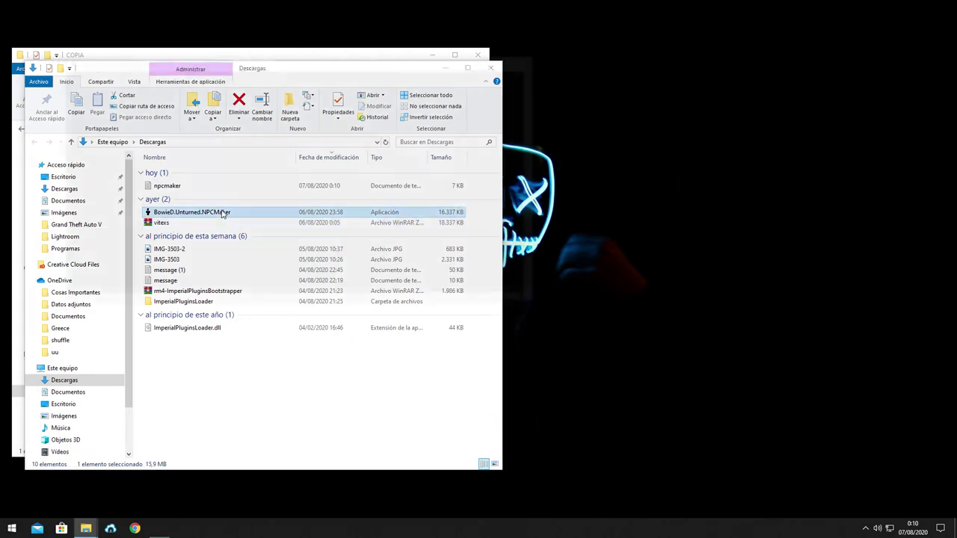
{"action": "left_click_drag", "start_coordinate": [303, 64], "coordinate": [596, 66]}
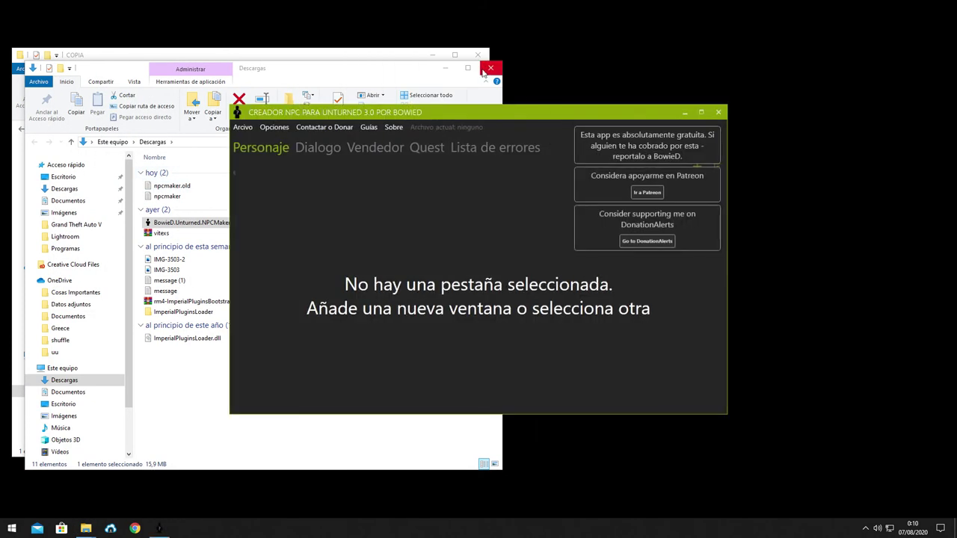
Close the Descargas window and open the POLICIA project from the COPIA folder in the NPC creator.
{"action": "left_click", "coordinate": [490, 68]}
{"action": "left_click", "coordinate": [238, 128]}
{"action": "left_click", "coordinate": [263, 159]}
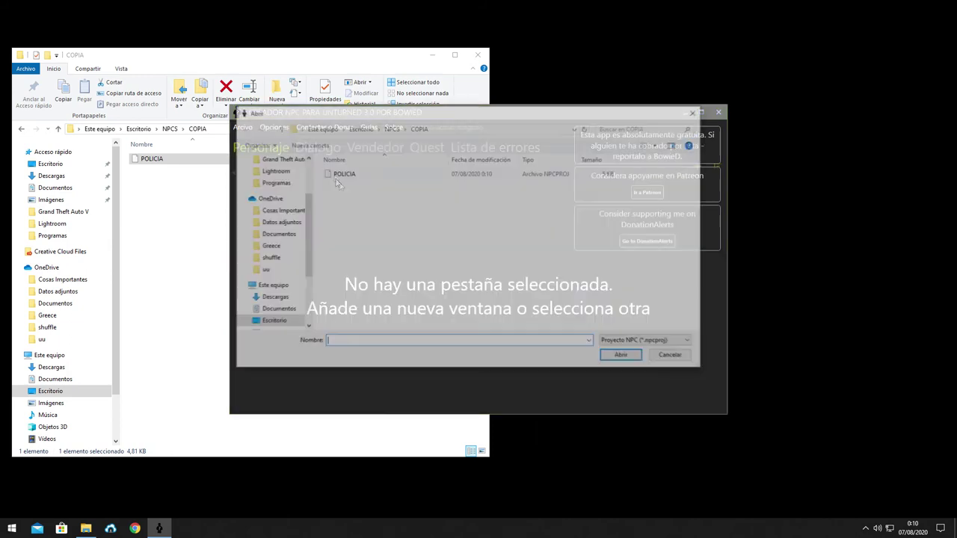
{"action": "double_click", "coordinate": [362, 173]}
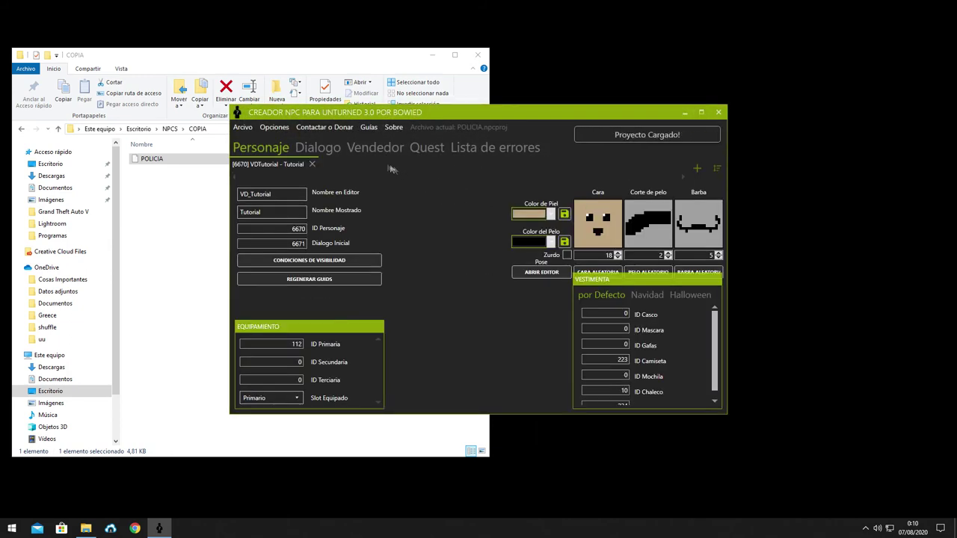
Check the loaded project's dialogues, vendors and character data, moving the program window aside.
{"action": "left_click", "coordinate": [318, 148]}
{"action": "left_click", "coordinate": [260, 148]}
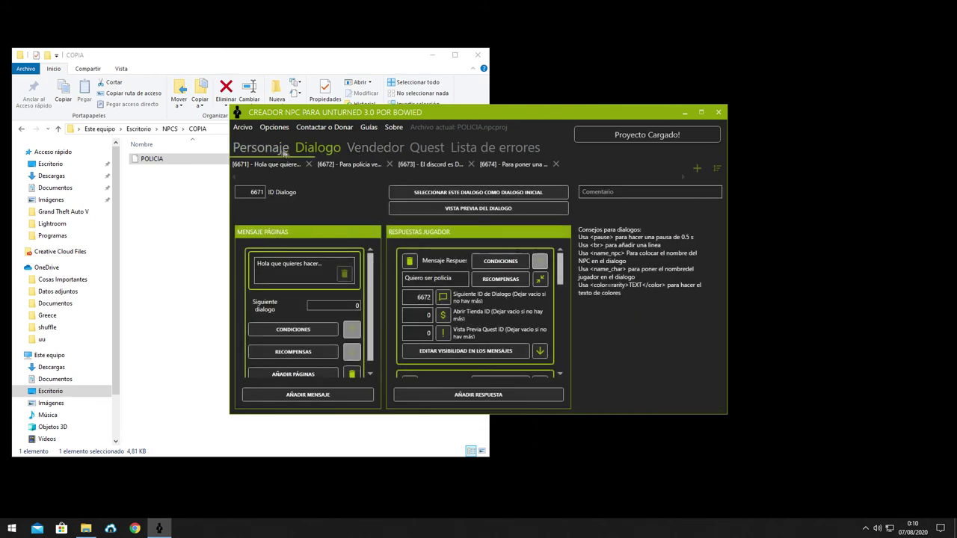
{"action": "left_click", "coordinate": [375, 147]}
{"action": "left_click_drag", "start_coordinate": [567, 112], "coordinate": [627, 100]}
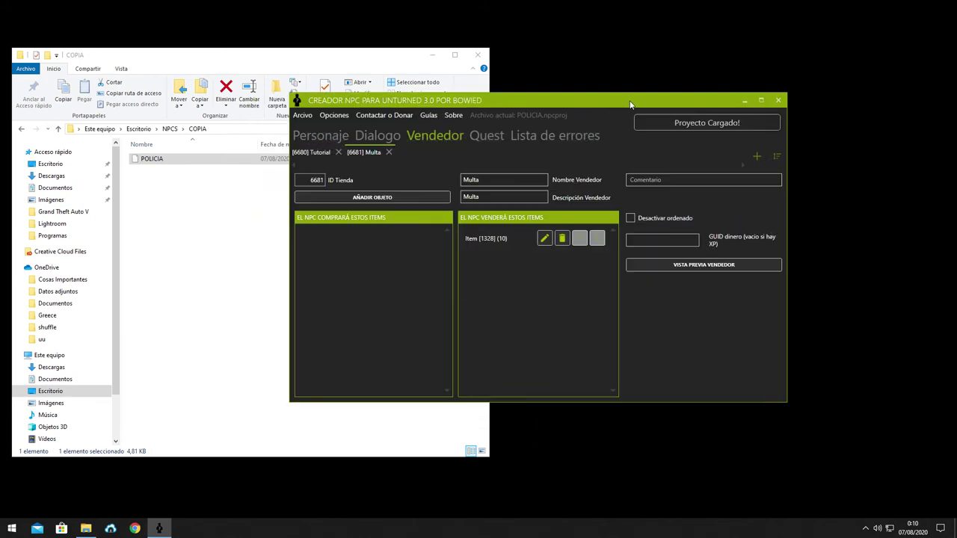
{"action": "left_click", "coordinate": [321, 137]}
Export the NPC, accepting the unsafe export, and show the exported folders in File Explorer.
{"action": "left_click", "coordinate": [307, 116]}
{"action": "left_click", "coordinate": [314, 118]}
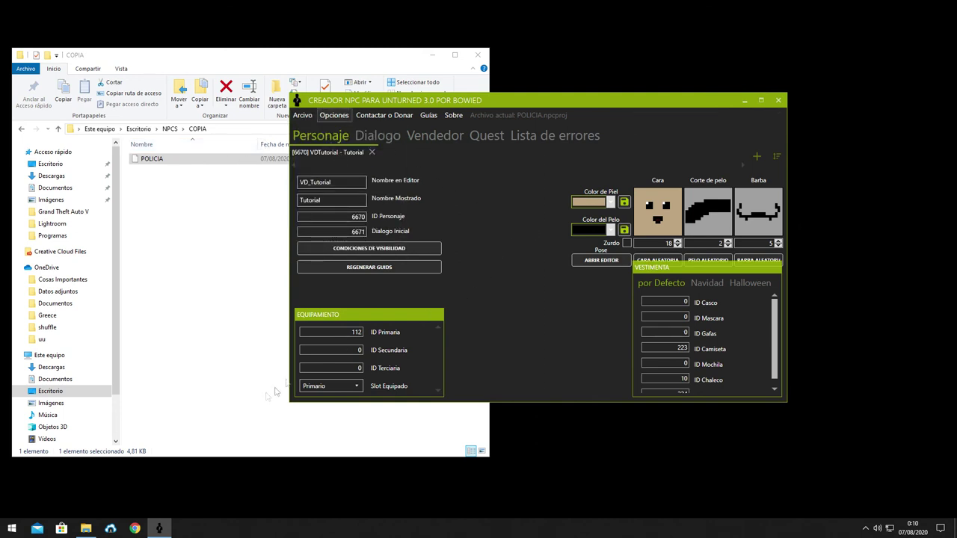
{"action": "left_click", "coordinate": [303, 116]}
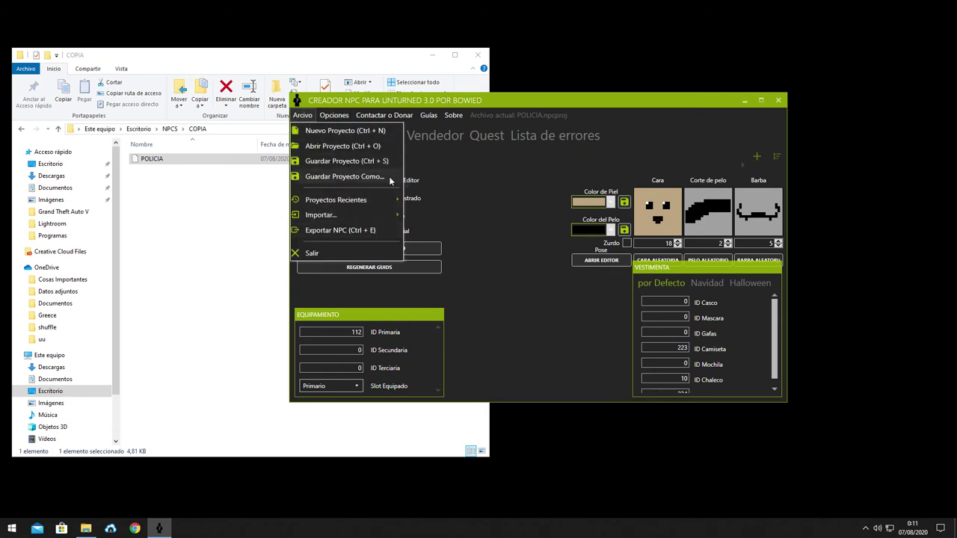
{"action": "left_click", "coordinate": [394, 231]}
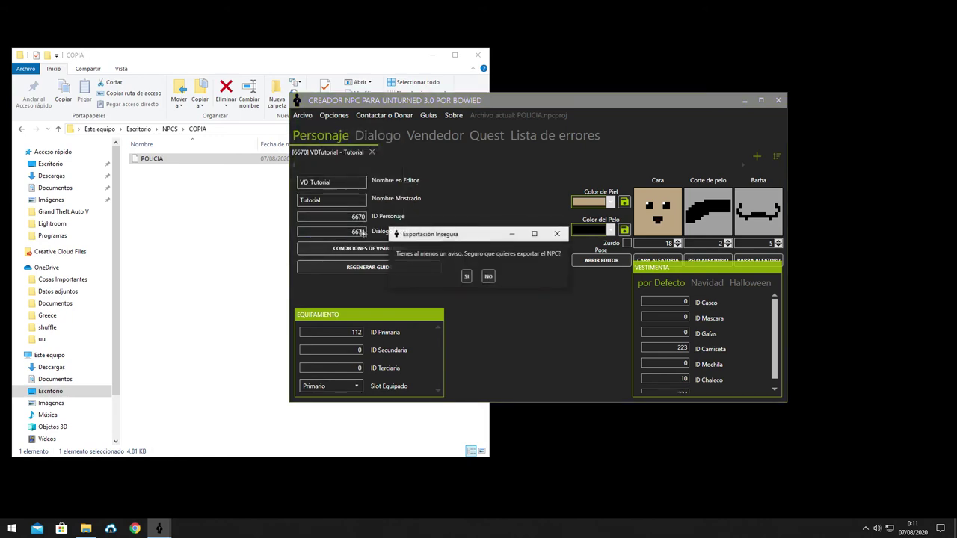
{"action": "left_click", "coordinate": [466, 276]}
{"action": "left_click", "coordinate": [707, 158]}
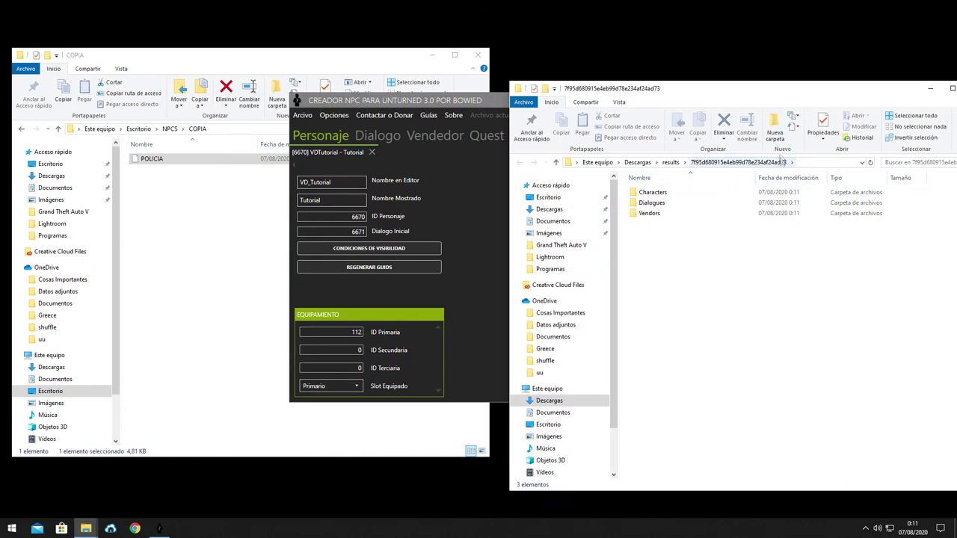
Create a subfolder named Npcs in the COPIA folder.
{"action": "right_click", "coordinate": [183, 191]}
{"action": "mouse_move", "coordinate": [225, 318]}
{"action": "left_click", "coordinate": [348, 321]}
{"action": "type", "text": "Npcs"}
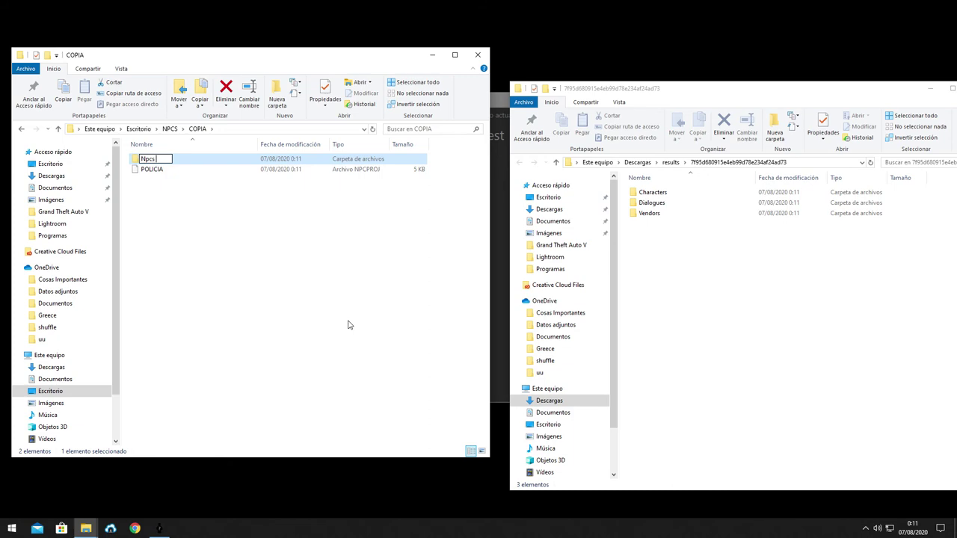
{"action": "key", "text": "Return"}
Move the exported Characters, Dialogues and Vendors folders into Npcs and close the export results window.
{"action": "left_click_drag", "start_coordinate": [721, 273], "coordinate": [189, 160]}
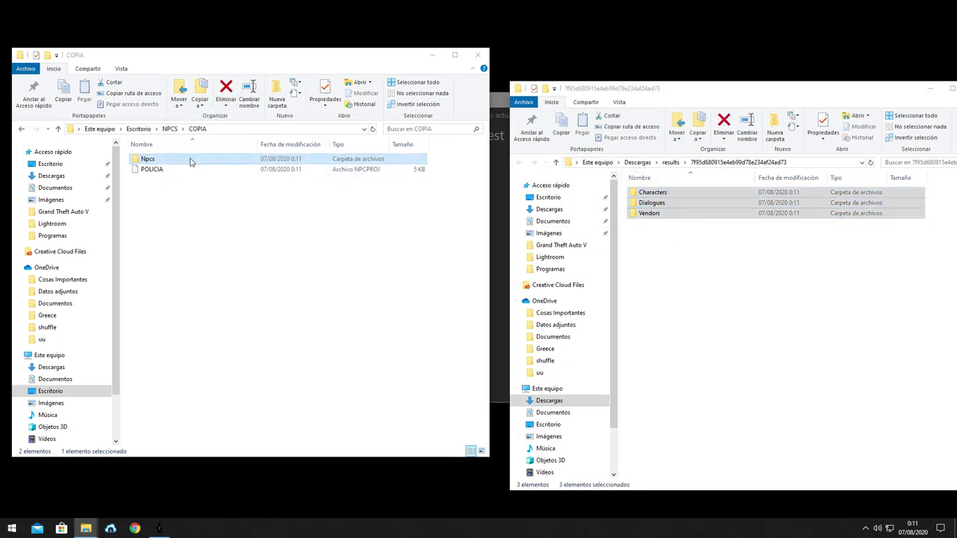
{"action": "left_click_drag", "start_coordinate": [733, 91], "coordinate": [405, 83]}
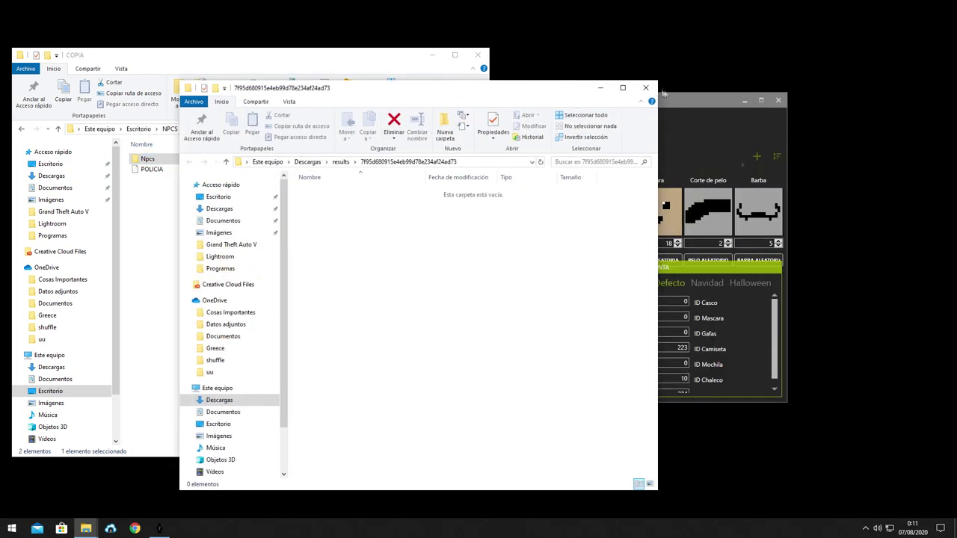
{"action": "left_click", "coordinate": [649, 88]}
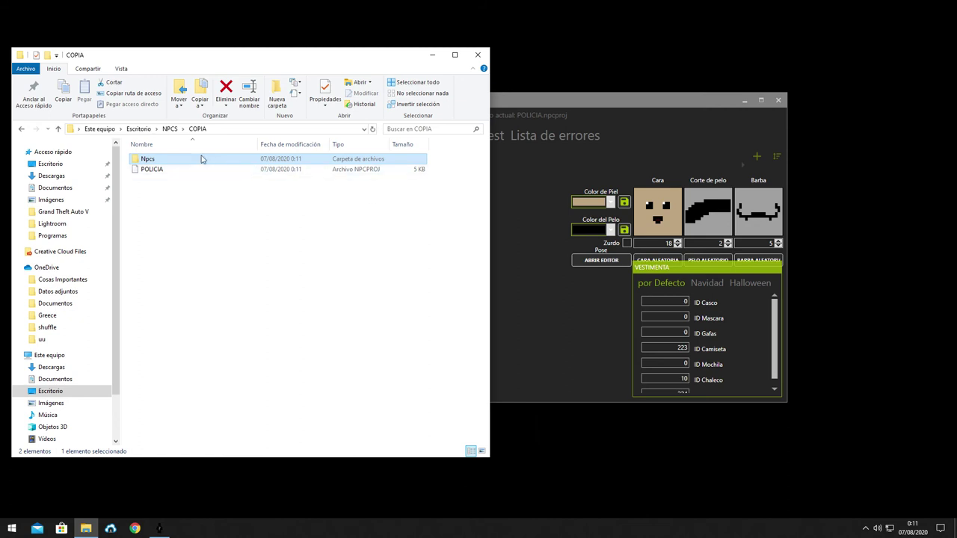
Examine the contents of the Npcs folder and its Characters subfolder, then return to COPIA.
{"action": "double_click", "coordinate": [200, 158]}
{"action": "key", "text": "alt+Left"}
{"action": "double_click", "coordinate": [200, 158]}
{"action": "left_click", "coordinate": [237, 128]}
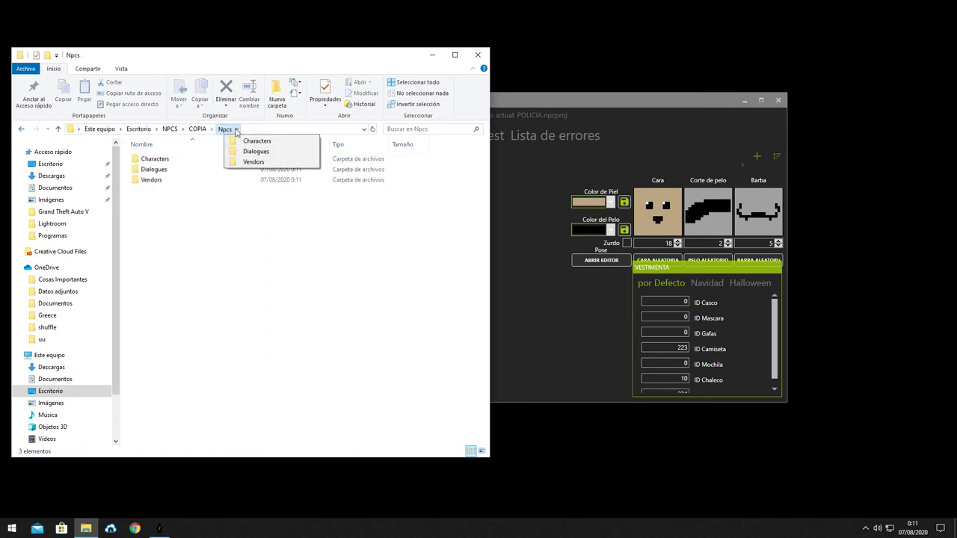
{"action": "left_click", "coordinate": [250, 129]}
{"action": "double_click", "coordinate": [199, 158]}
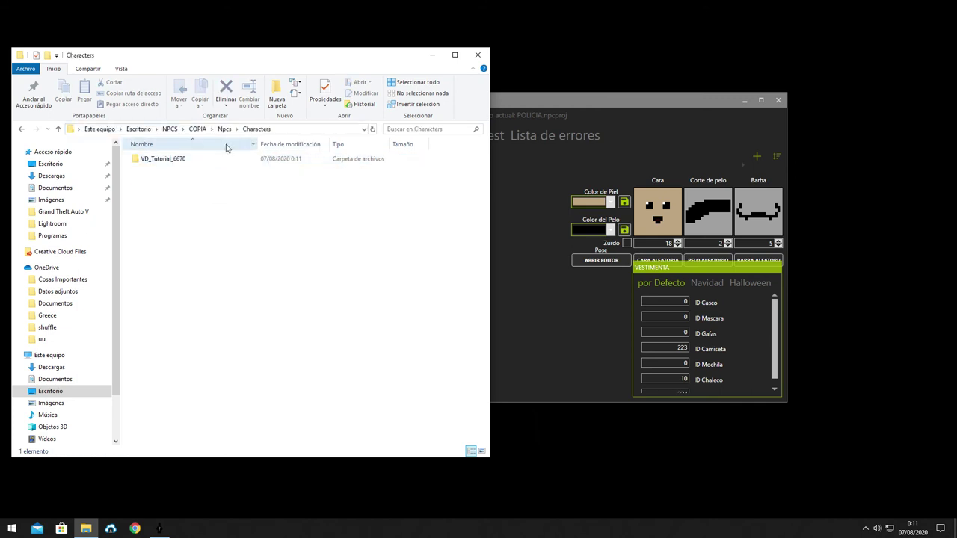
{"action": "left_click", "coordinate": [254, 128]}
{"action": "key", "text": "Escape"}
{"action": "key", "text": "alt+Left"}
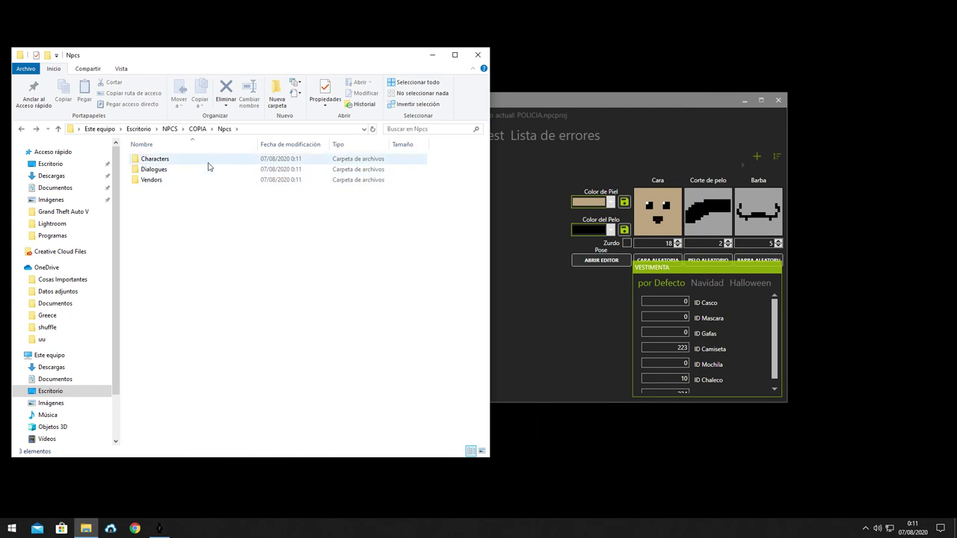
{"action": "double_click", "coordinate": [207, 160]}
{"action": "left_click_drag", "start_coordinate": [209, 194], "coordinate": [113, 135]}
{"action": "left_click", "coordinate": [20, 129]}
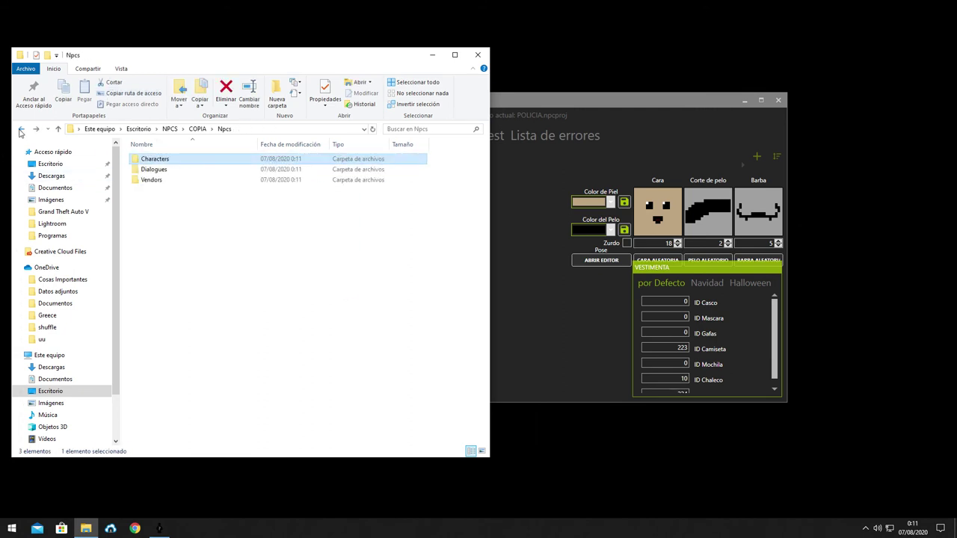
{"action": "left_click", "coordinate": [20, 131]}
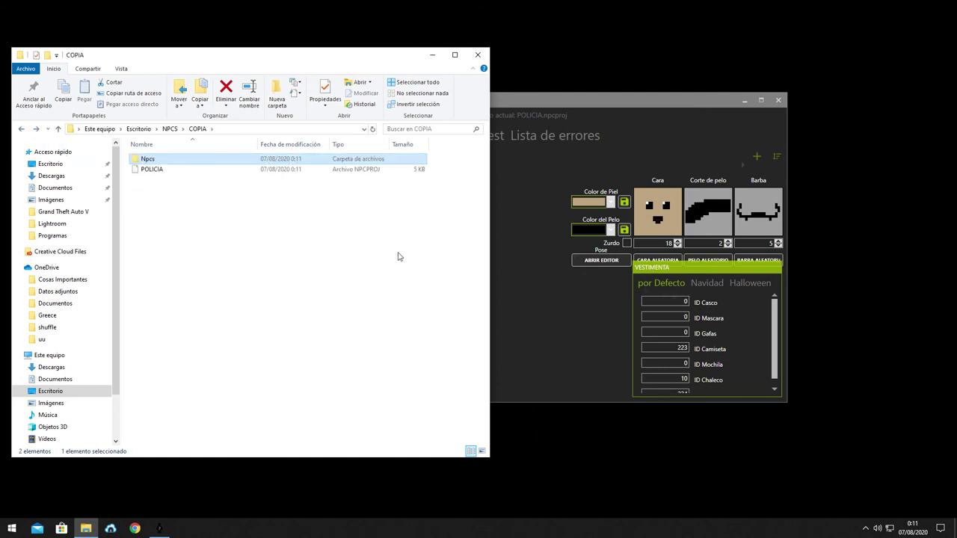
Close the NPC creator and copy the Characters, Dialogues and Vendors folders from COPIA\Npcs.
{"action": "left_click", "coordinate": [578, 162]}
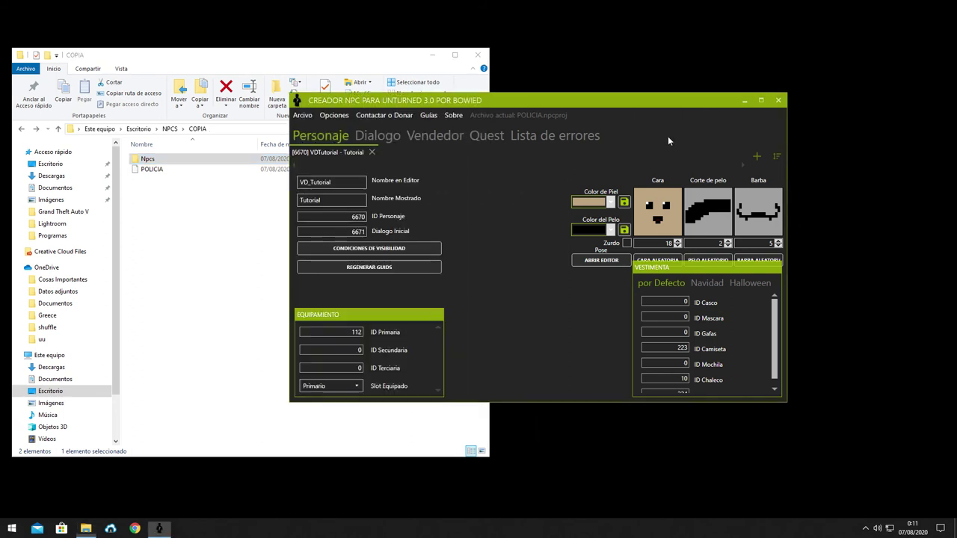
{"action": "left_click", "coordinate": [780, 101]}
{"action": "mouse_move", "coordinate": [86, 531]}
{"action": "left_click", "coordinate": [88, 359]}
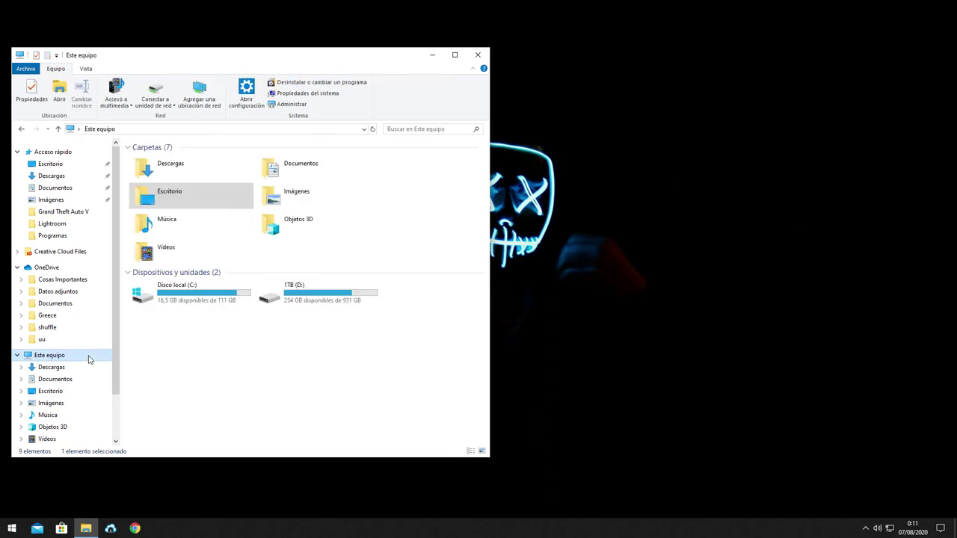
{"action": "left_click", "coordinate": [21, 130]}
{"action": "double_click", "coordinate": [168, 159]}
{"action": "left_click_drag", "start_coordinate": [196, 216], "coordinate": [124, 135]}
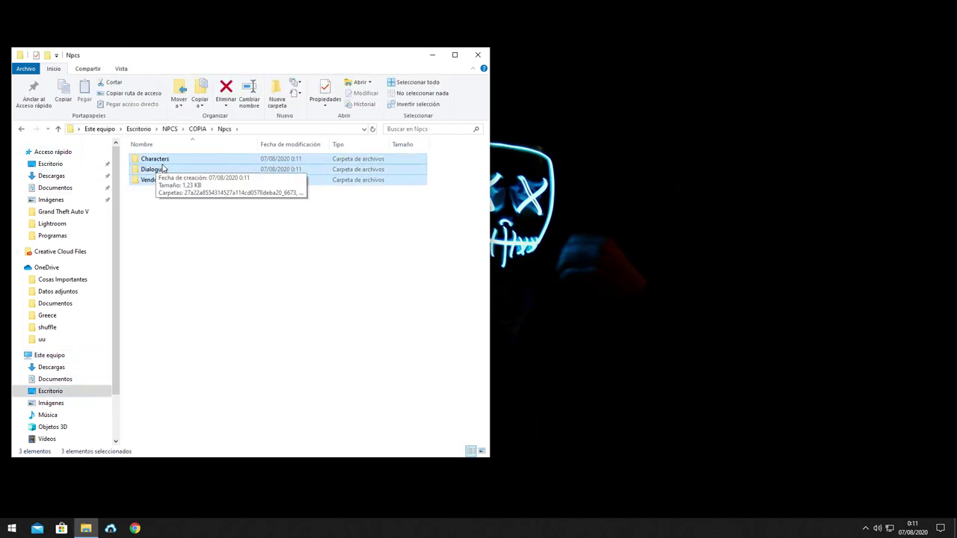
Open the Unturned installation folder through its shortcut on the 1TB (D:) drive.
{"action": "left_click", "coordinate": [69, 356]}
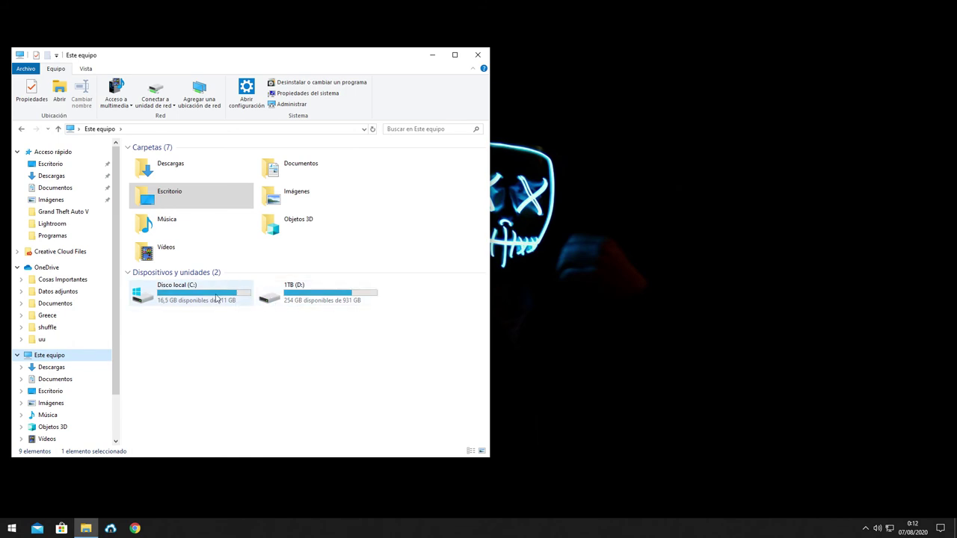
{"action": "double_click", "coordinate": [314, 291]}
{"action": "double_click", "coordinate": [216, 192]}
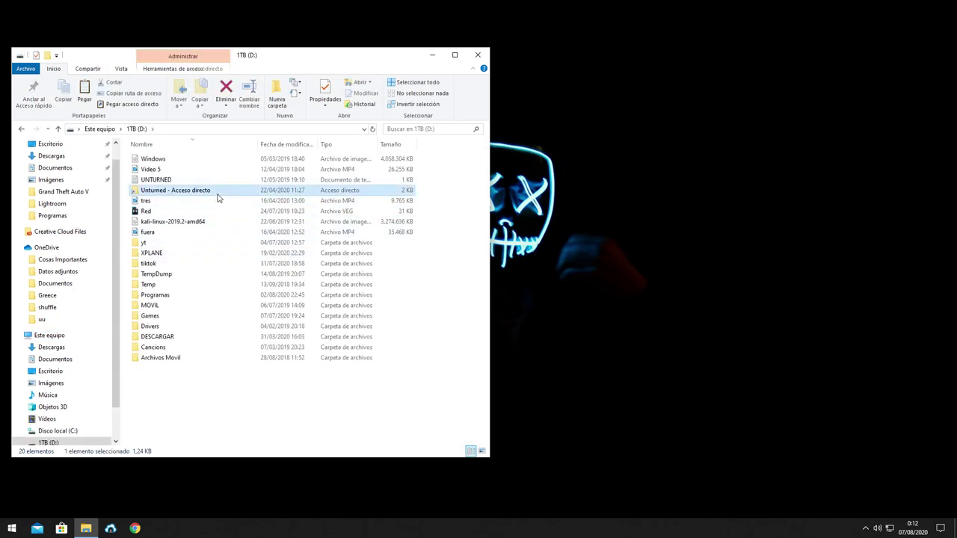
{"action": "left_click", "coordinate": [866, 528]}
{"action": "left_click", "coordinate": [783, 455]}
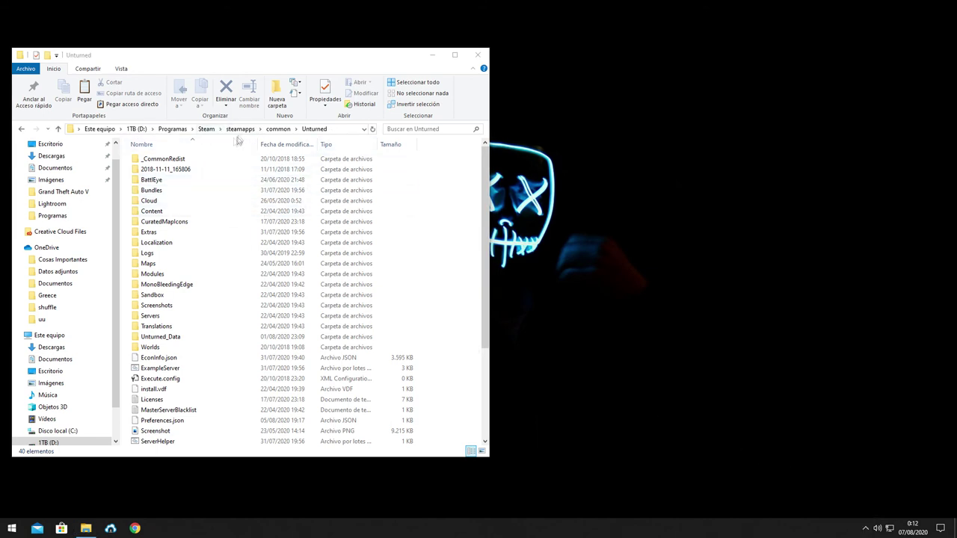
Paste the copied NPC folders into Unturned's Bundles\NPCs folder.
{"action": "scroll", "coordinate": [231, 205], "scroll_direction": "down", "scroll_amount": 2}
{"action": "scroll", "coordinate": [200, 272], "scroll_direction": "up", "scroll_amount": 2}
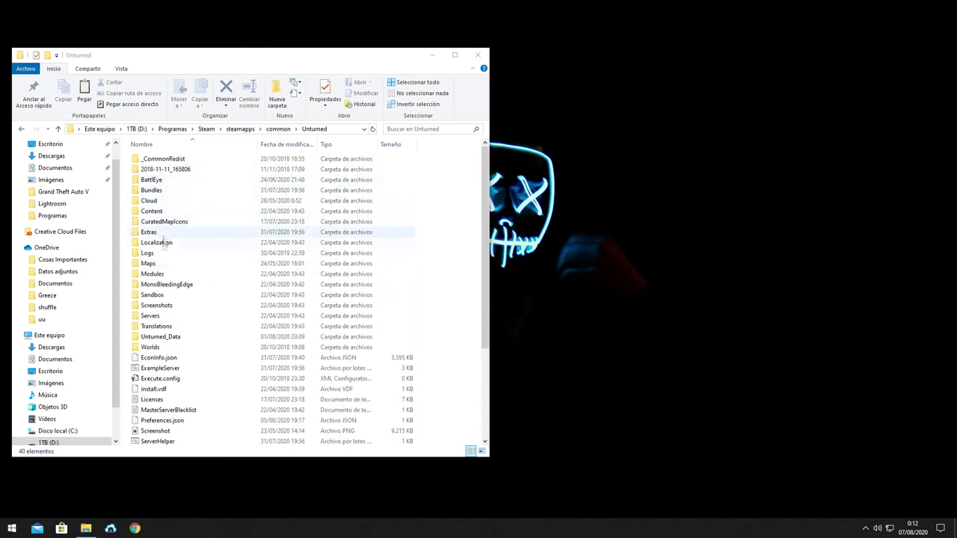
{"action": "double_click", "coordinate": [154, 274]}
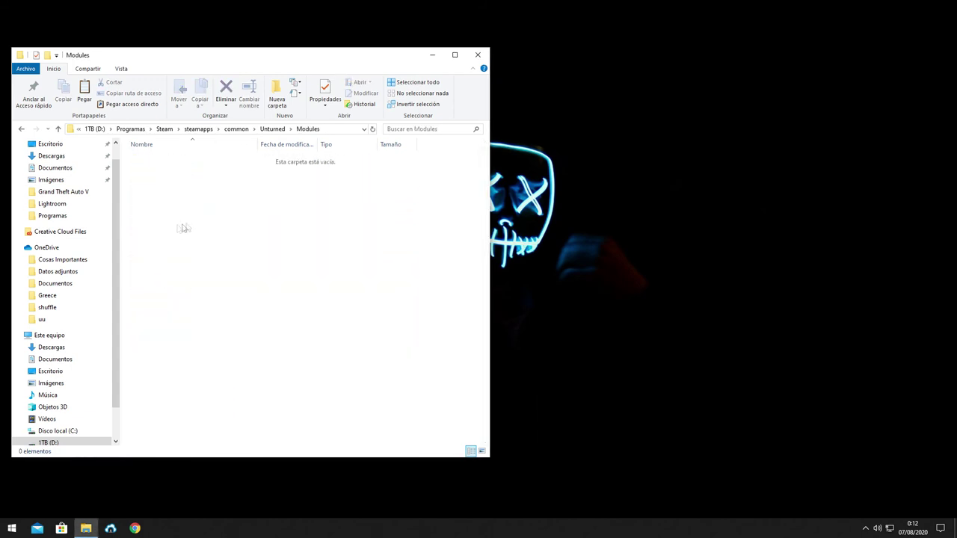
{"action": "key", "text": "alt+Left"}
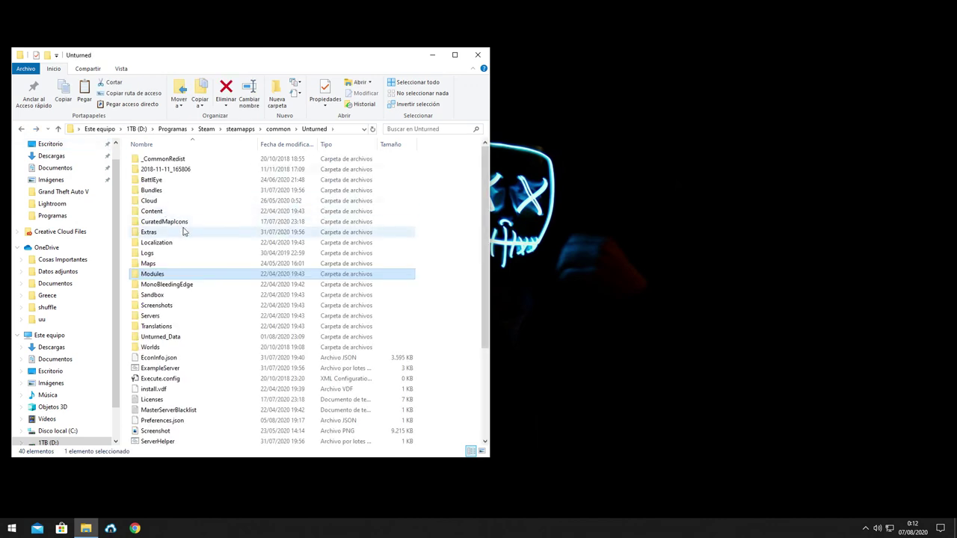
{"action": "double_click", "coordinate": [180, 191]}
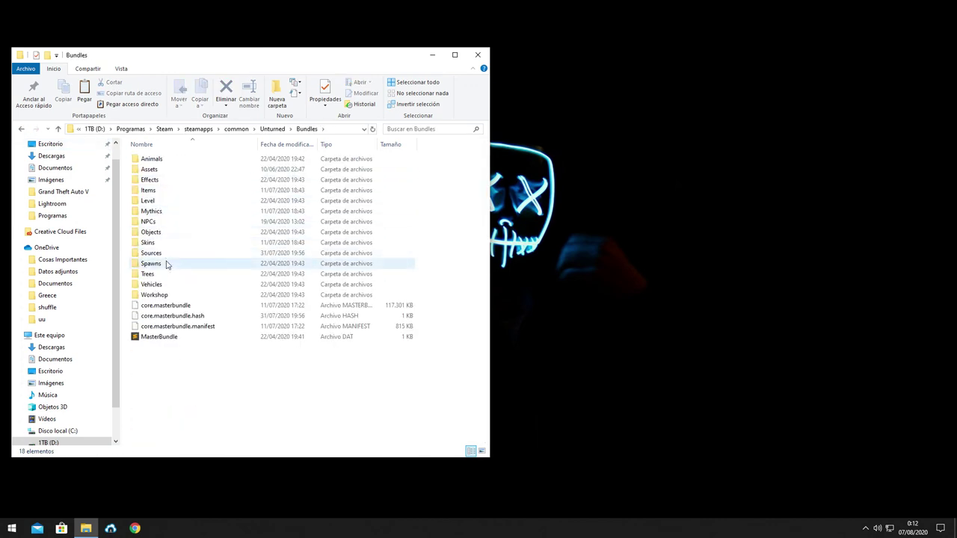
{"action": "double_click", "coordinate": [149, 222]}
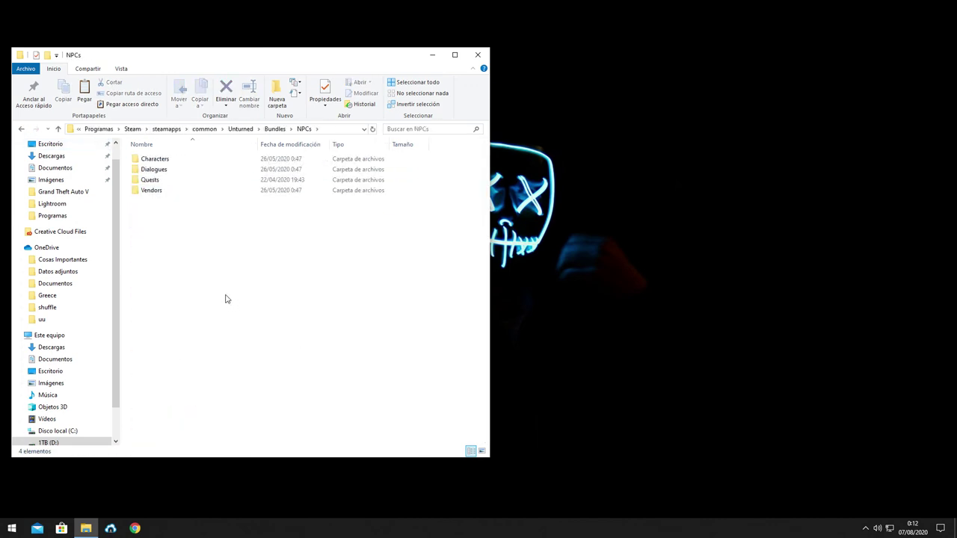
{"action": "key", "text": "ctrl+v"}
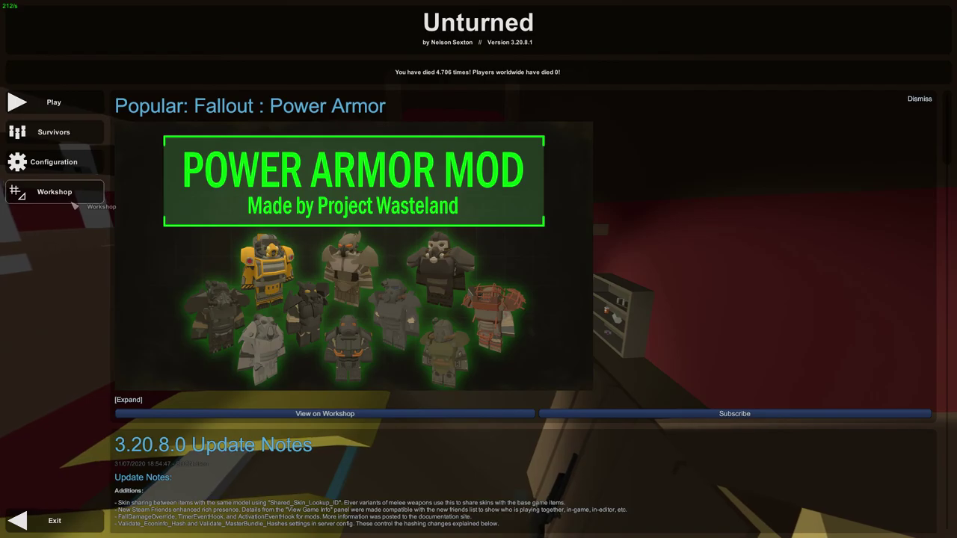
Switch to Unturned and try out the Workshop submission form with placeholder entries, using vnfgf as the name.
{"action": "left_click", "coordinate": [73, 200]}
{"action": "left_click", "coordinate": [449, 254]}
{"action": "left_click", "coordinate": [469, 84]}
{"action": "type", "text": "vnfgf"}
{"action": "left_click", "coordinate": [473, 107]}
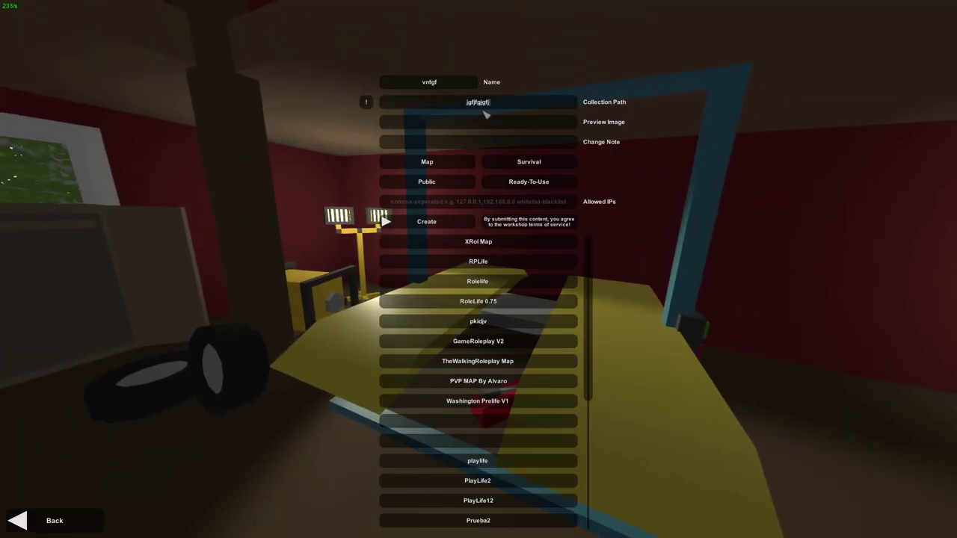
{"action": "double_click", "coordinate": [483, 106]}
{"action": "left_click", "coordinate": [405, 215]}
{"action": "type", "text": "chara"}
{"action": "key", "text": "BackSpace"}
{"action": "key", "text": "BackSpace"}
{"action": "key", "text": "BackSpace"}
{"action": "key", "text": "BackSpace"}
{"action": "key", "text": "BackSpace"}
Cycle through the Workshop submission's content types, then leave the form without creating it and return to the main menu.
{"action": "left_click", "coordinate": [440, 168]}
{"action": "left_click", "coordinate": [440, 169]}
{"action": "left_click", "coordinate": [441, 170]}
{"action": "left_click", "coordinate": [441, 169]}
{"action": "left_click", "coordinate": [441, 170]}
{"action": "left_click", "coordinate": [441, 170]}
{"action": "left_click", "coordinate": [81, 518]}
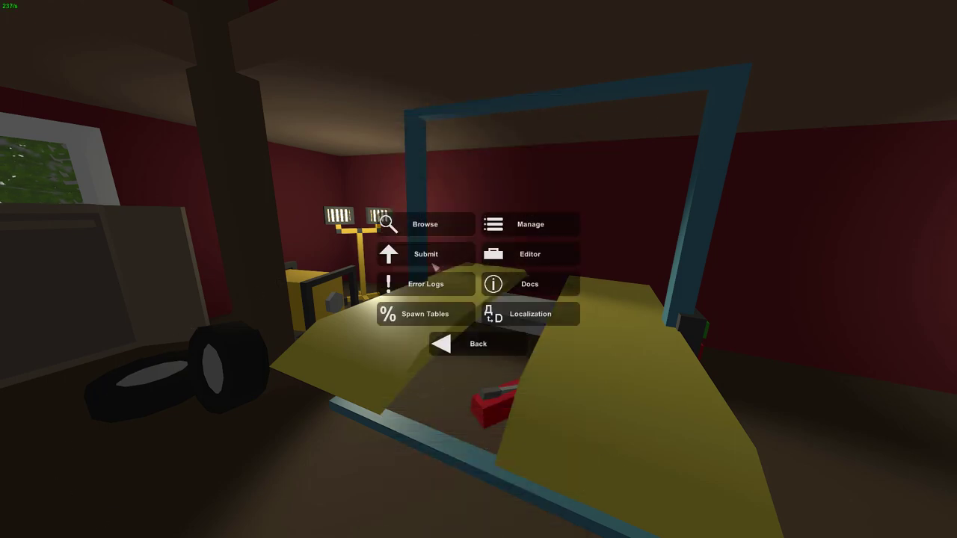
{"action": "left_click", "coordinate": [471, 344]}
Open the BasicLife map for editing in the Workshop level editor.
{"action": "left_click", "coordinate": [52, 188]}
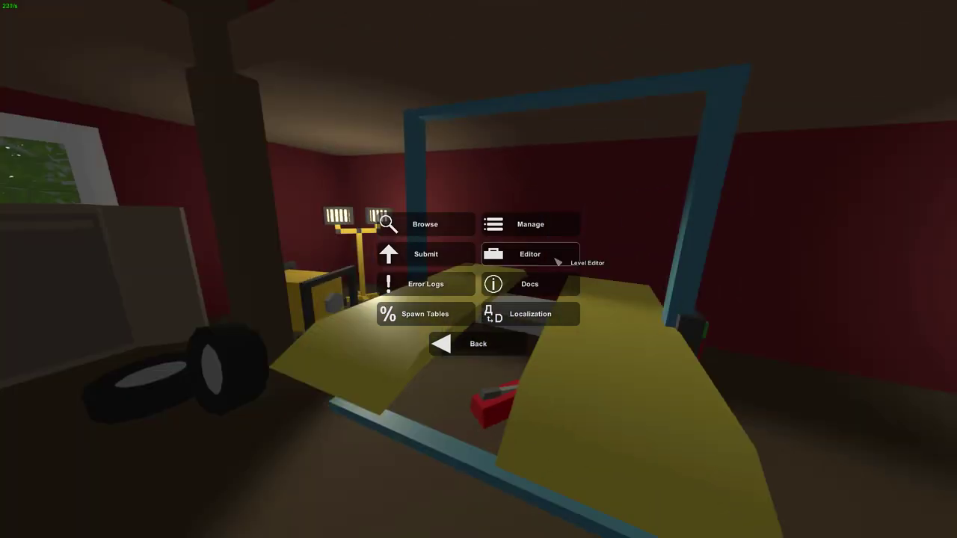
{"action": "left_click", "coordinate": [557, 261]}
{"action": "scroll", "coordinate": [550, 247], "scroll_direction": "down", "scroll_amount": 1}
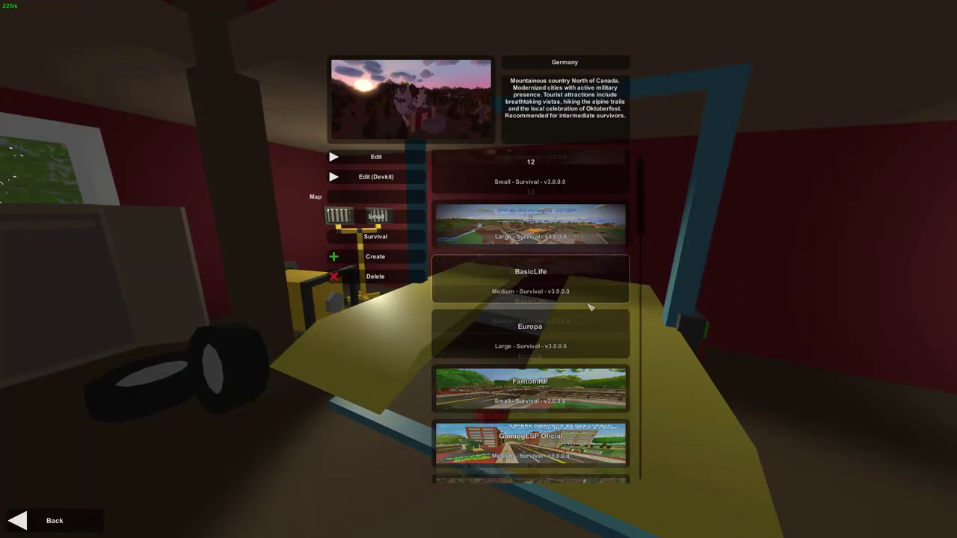
{"action": "left_click", "coordinate": [579, 295]}
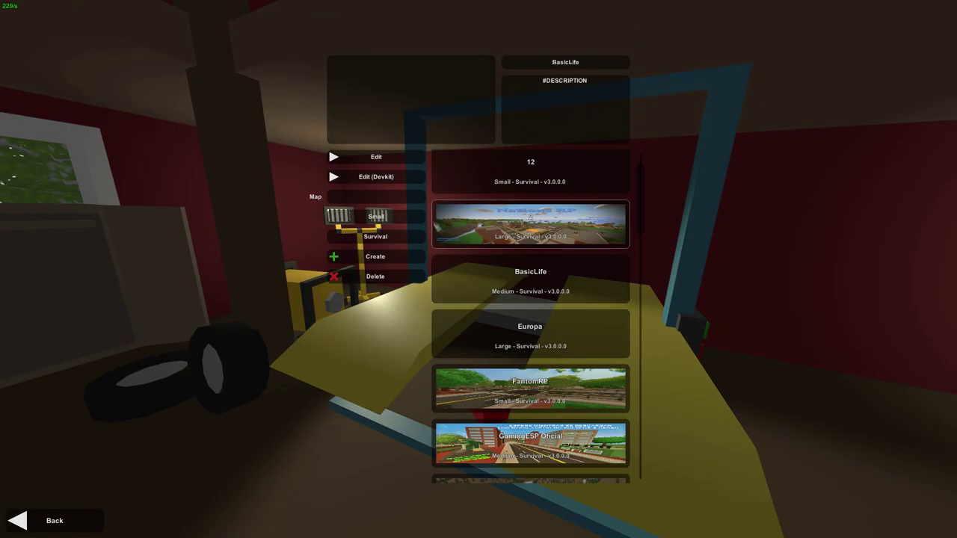
{"action": "left_click", "coordinate": [401, 158]}
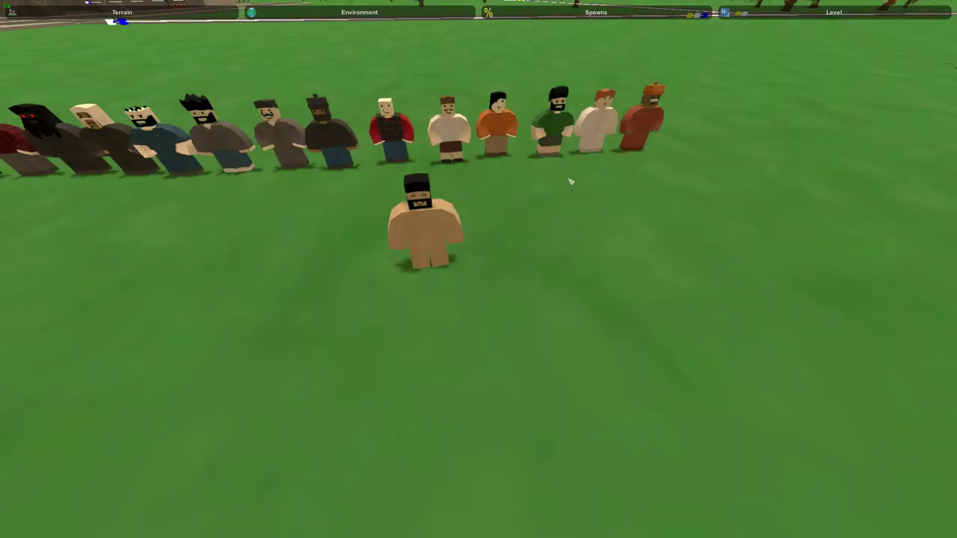
Search the level's objects for VD and place the VD_Tutorial NPC on the grass.
{"action": "key", "text": "s"}
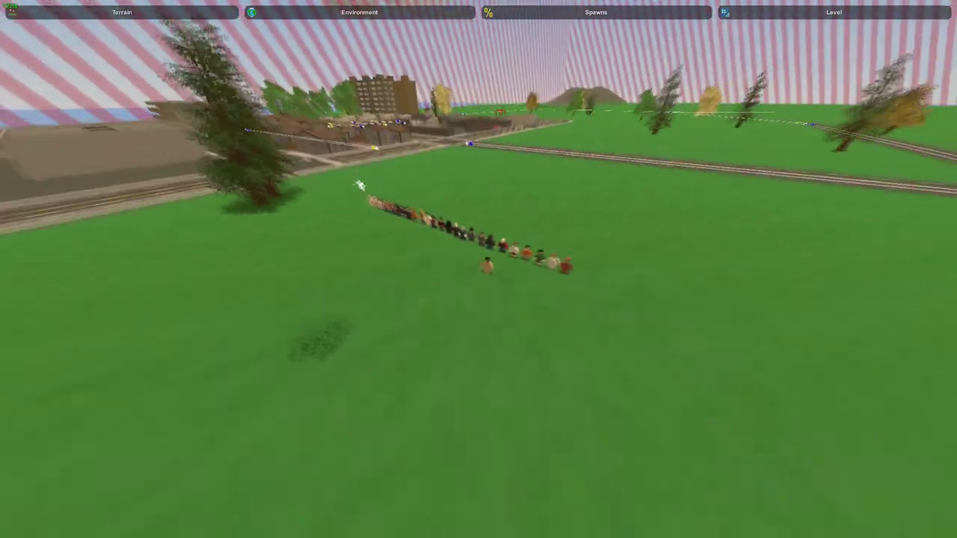
{"action": "left_click", "coordinate": [823, 12]}
{"action": "left_click", "coordinate": [122, 32]}
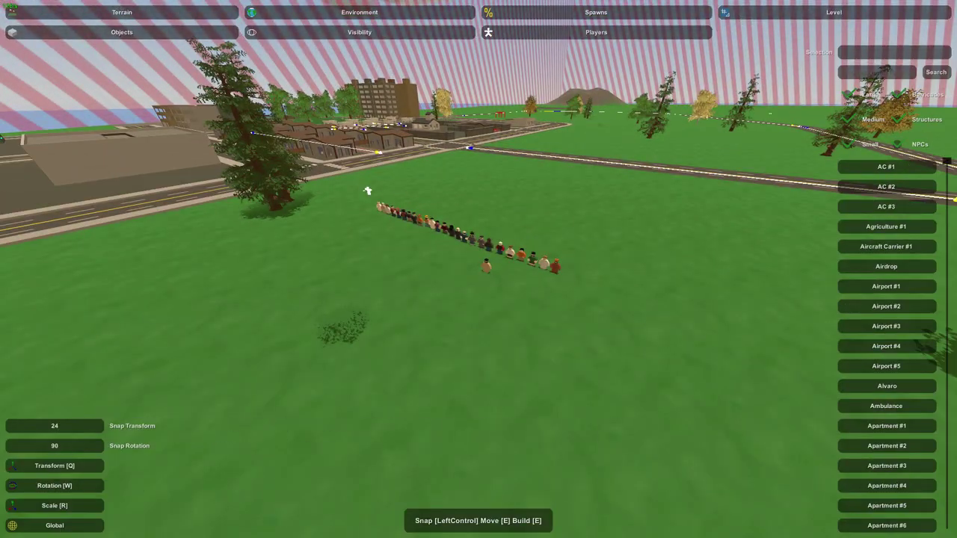
{"action": "key", "text": "Return"}
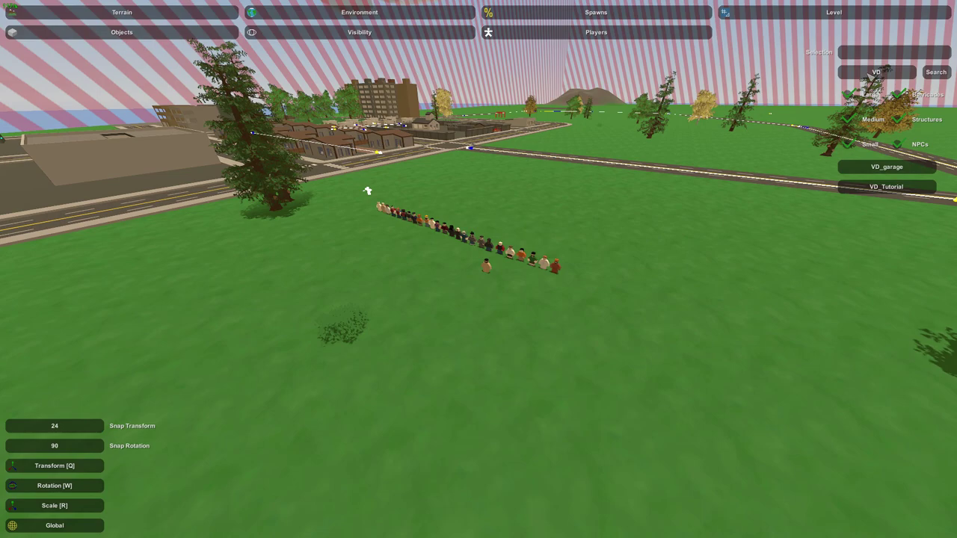
{"action": "left_click", "coordinate": [887, 186]}
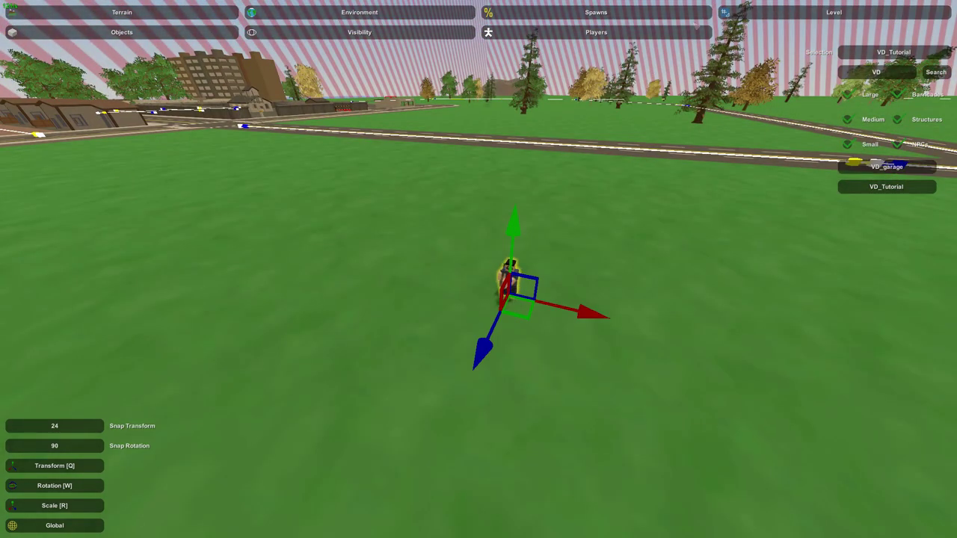
Open the level's player spawn placement tool.
{"action": "left_click", "coordinate": [596, 12]}
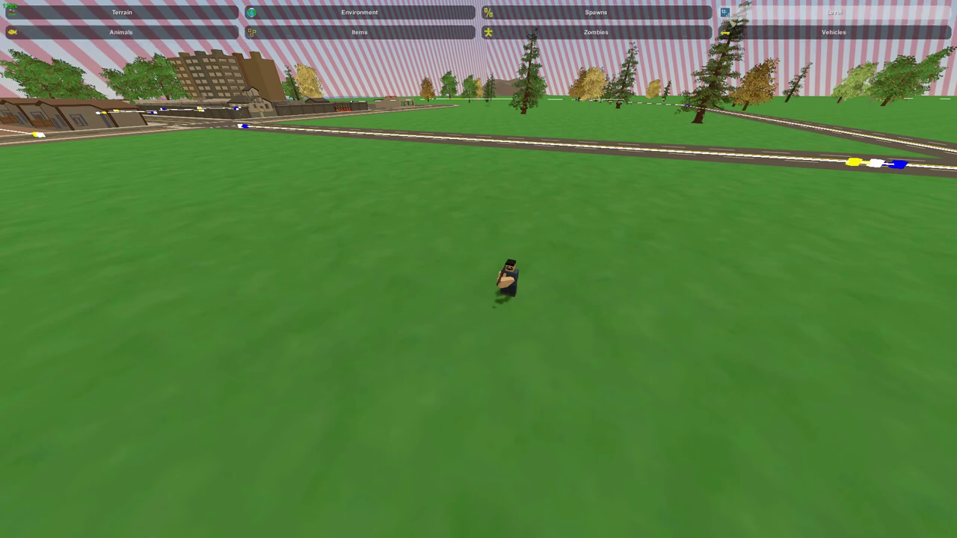
{"action": "left_click", "coordinate": [732, 16]}
{"action": "left_click", "coordinate": [558, 36]}
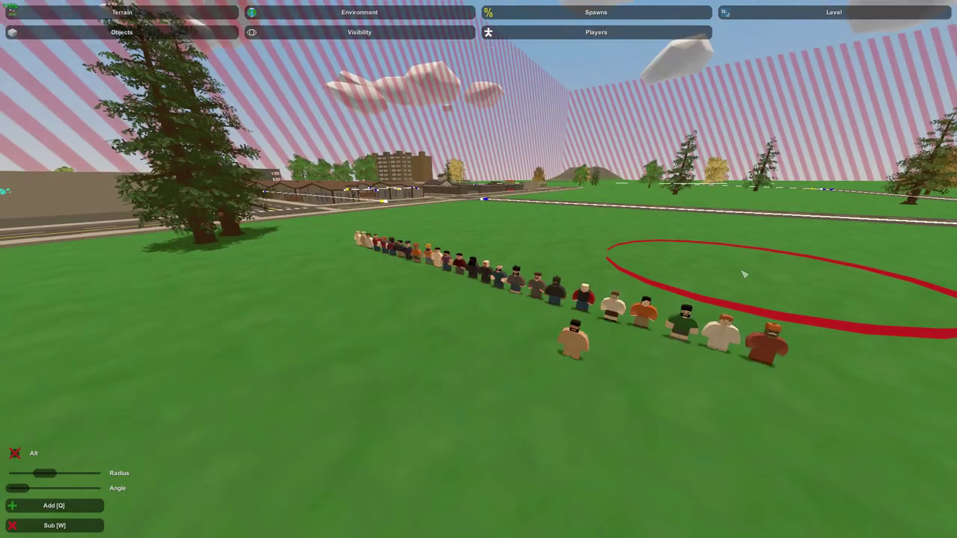
Exit the level editor and start the BasicLife map offline in singleplayer.
{"action": "key", "text": "Escape"}
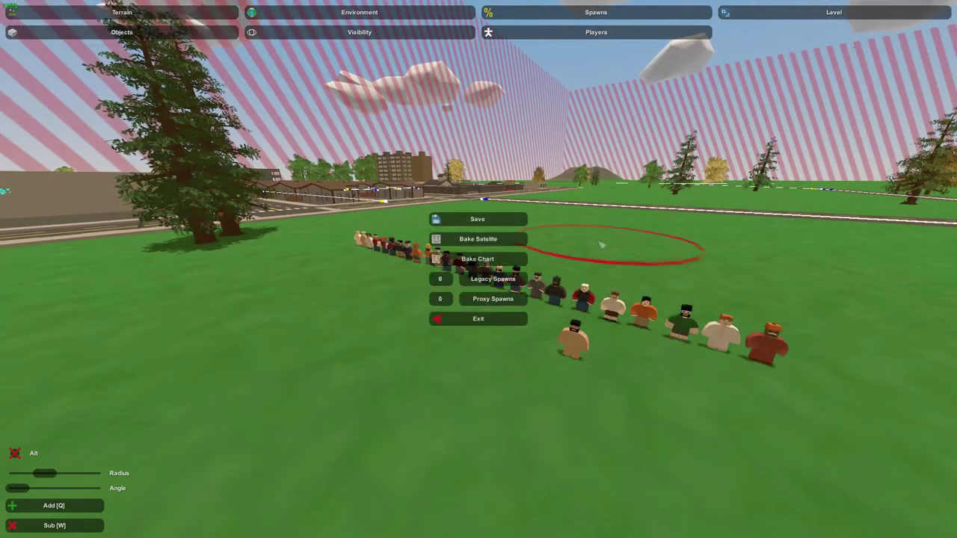
{"action": "left_click", "coordinate": [495, 322]}
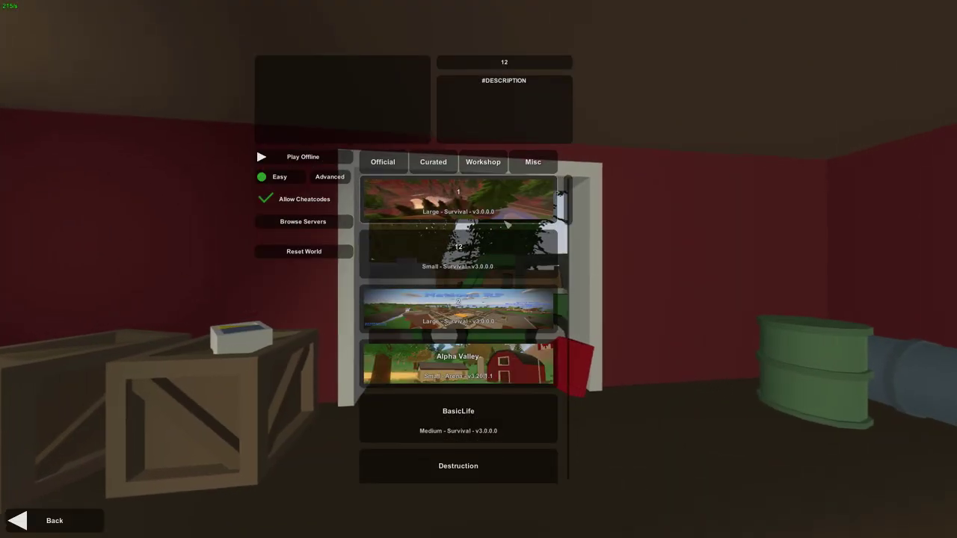
{"action": "scroll", "coordinate": [549, 247], "scroll_direction": "down", "scroll_amount": 2}
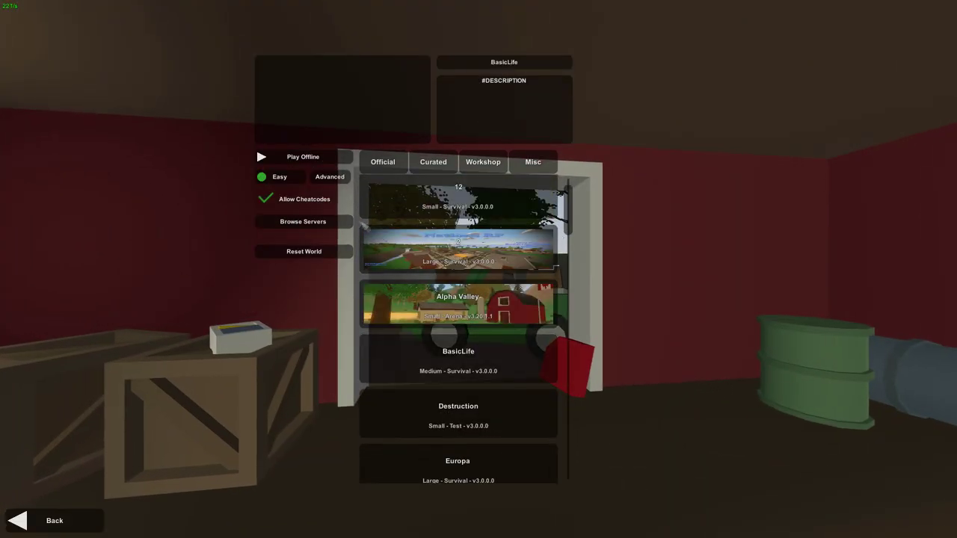
{"action": "left_click", "coordinate": [328, 160]}
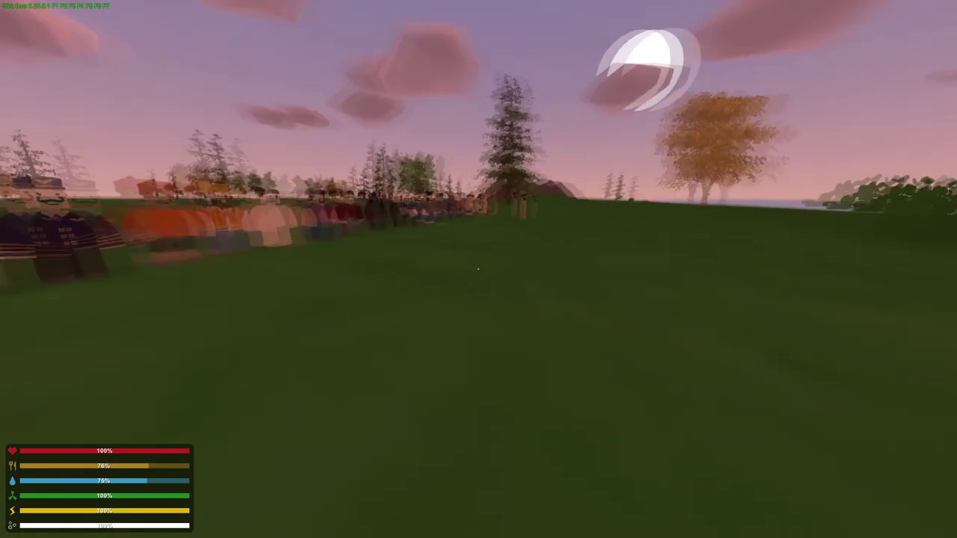
Run the character over to the armed Tutorial police NPC and start its dialogue.
{"action": "key", "text": "g"}
{"action": "key", "text": "g"}
{"action": "key", "text": "h"}
{"action": "key", "text": "shift+w"}
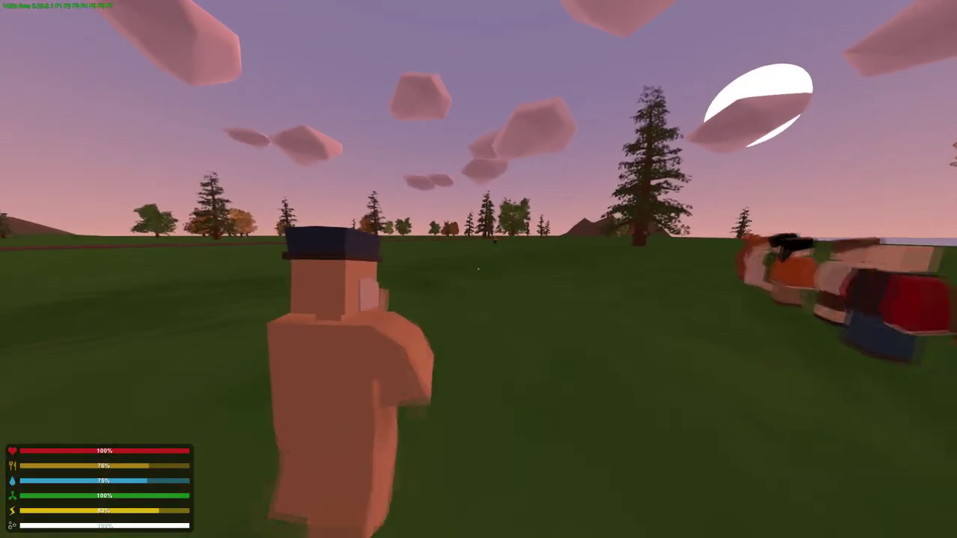
{"action": "key", "text": "Escape"}
{"action": "left_click", "coordinate": [452, 330]}
{"action": "left_click", "coordinate": [530, 450]}
{"action": "key", "text": "f"}
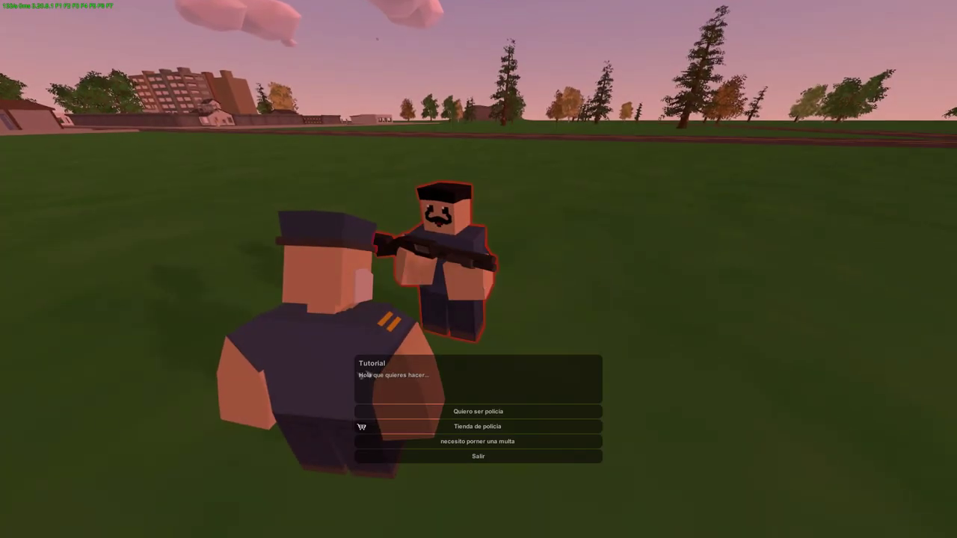